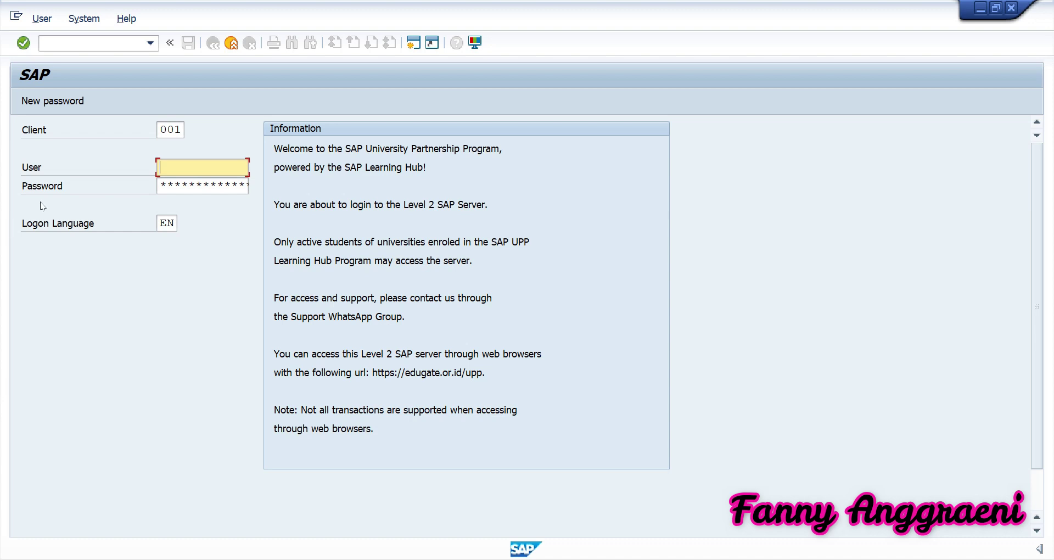
# Step: Log on to client 902 using the saved user ID from history and the stored password
pyautogui.hotkey('shift', 'Tab')
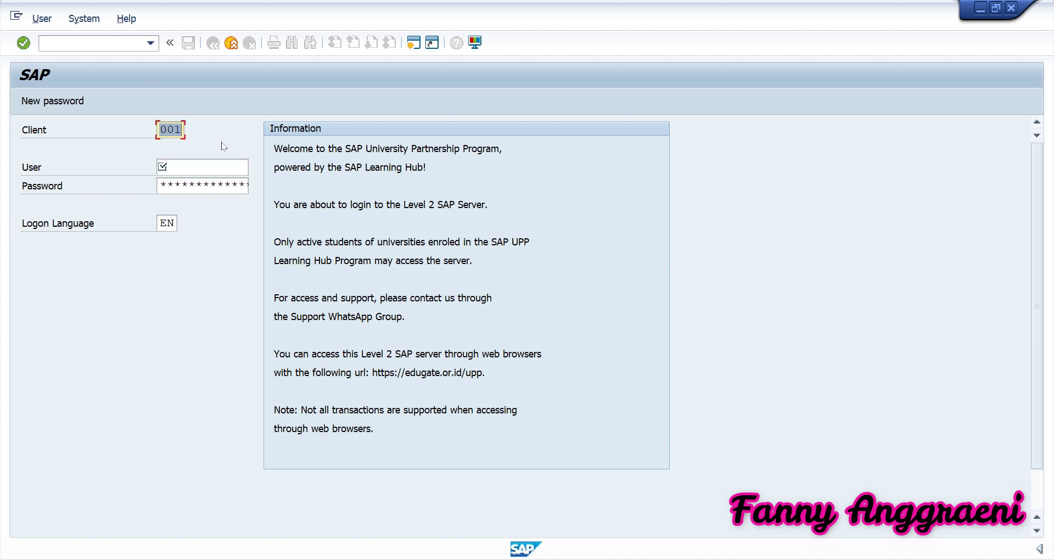
pyautogui.write('902')
pyautogui.press('Tab')
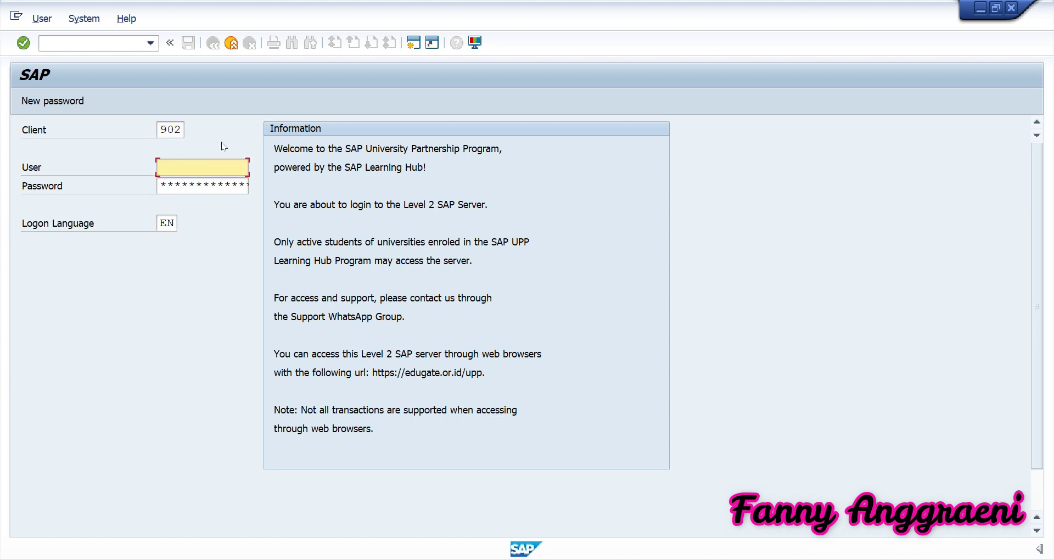
pyautogui.write('3')
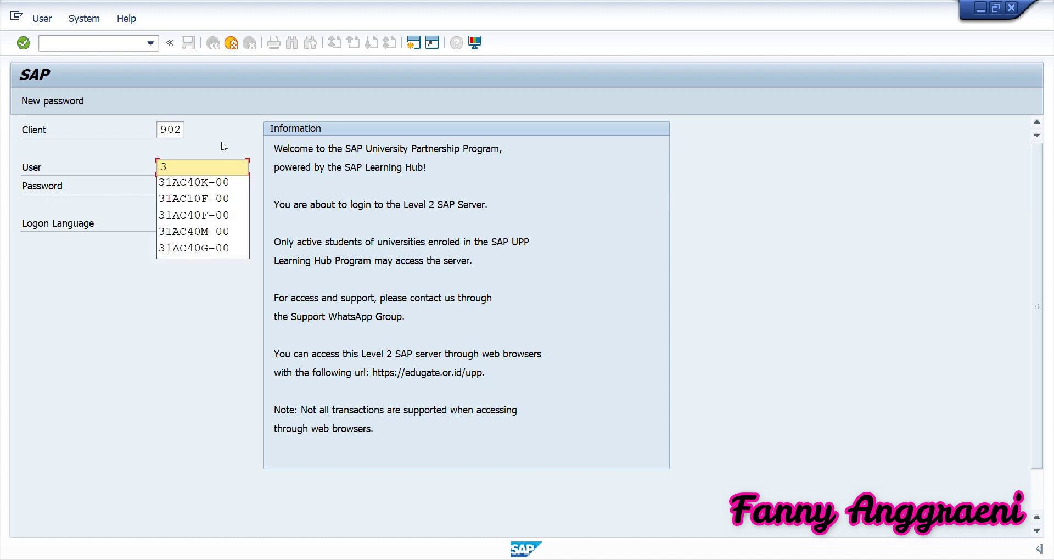
pyautogui.click(216, 215)
pyautogui.press('Tab')
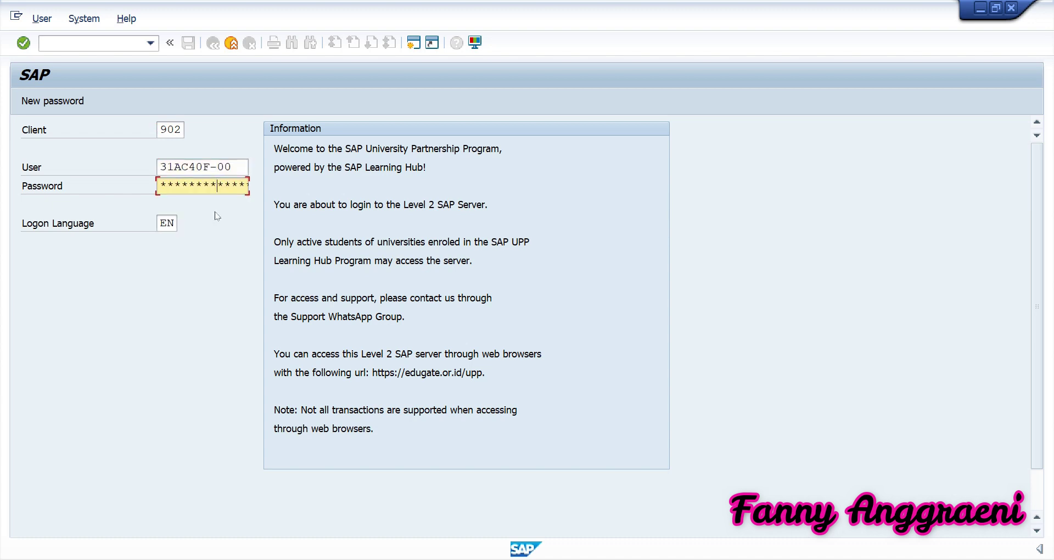
pyautogui.press('Return')
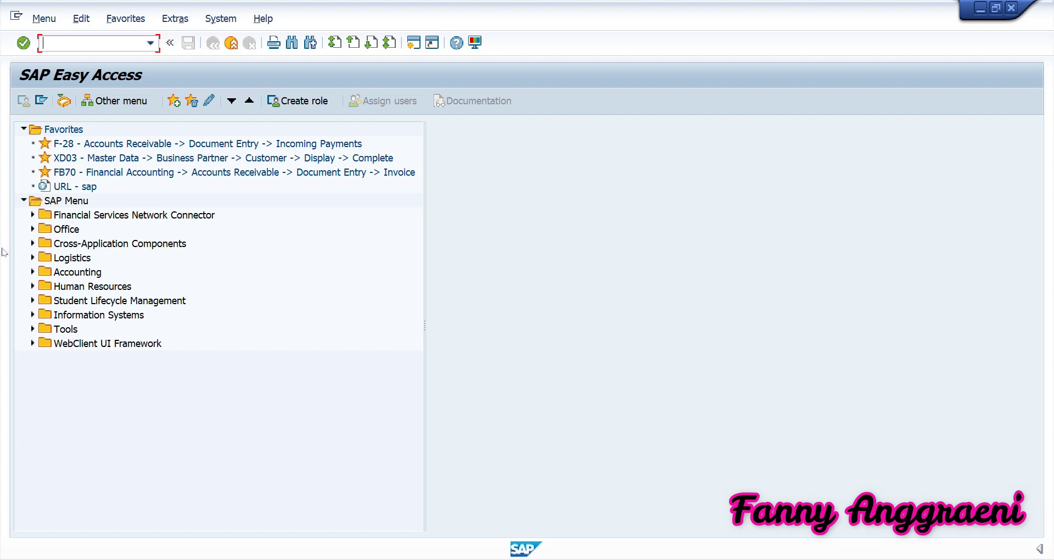
# Step: Expand Controlling > Internal Orders > Period-End Closing > Settlement and launch KO88 Individual Processing
pyautogui.click(32, 272)
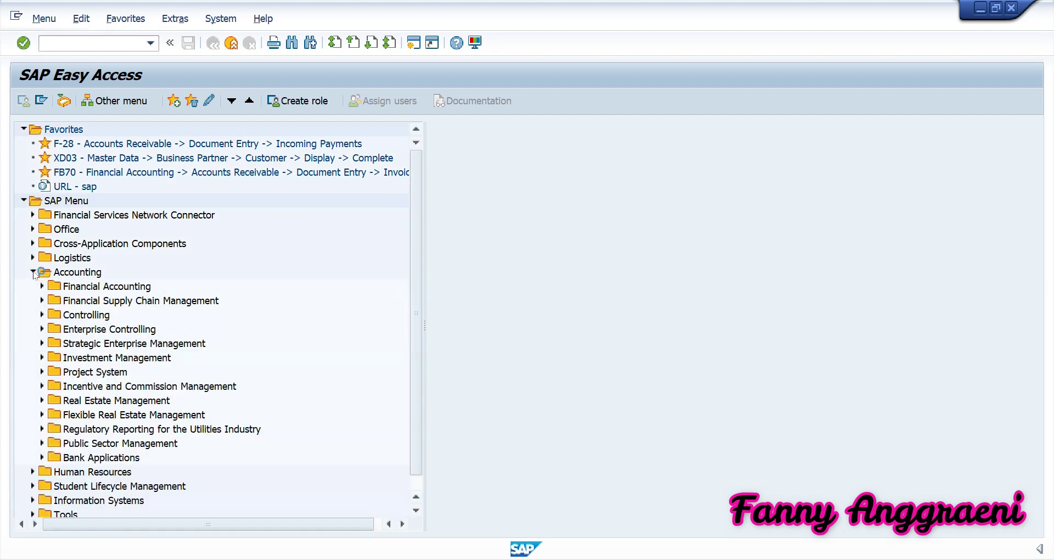
pyautogui.click(43, 315)
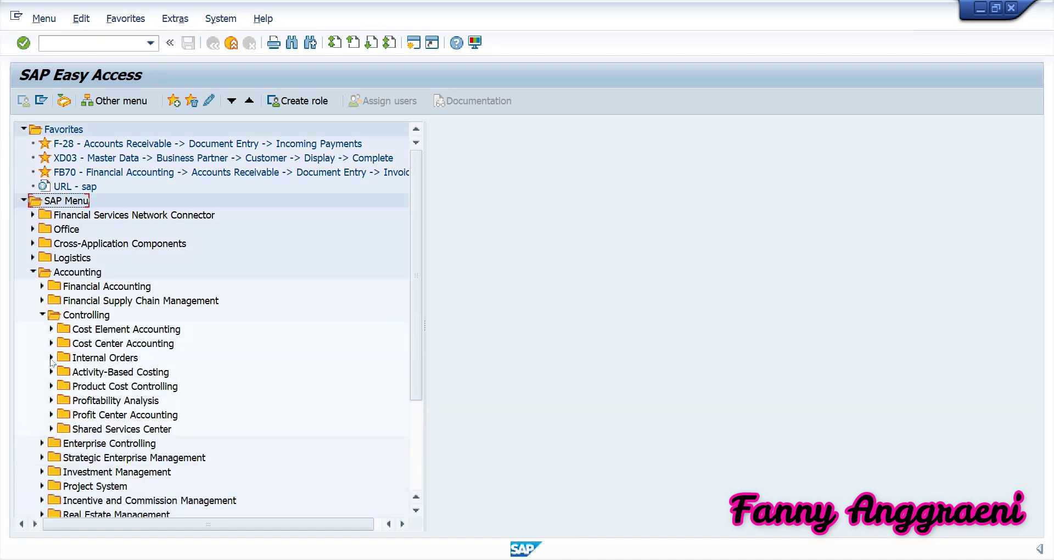
pyautogui.click(51, 358)
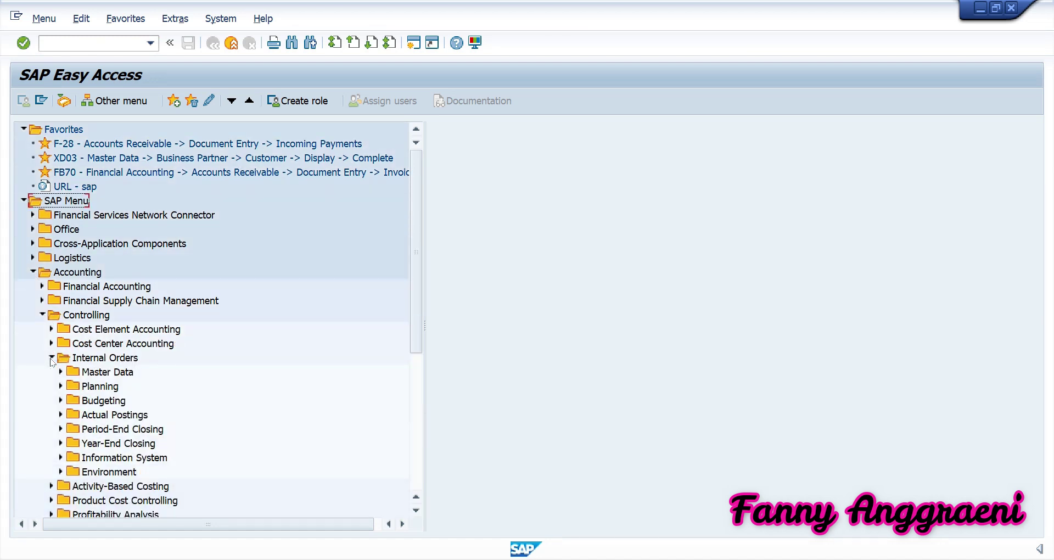
pyautogui.click(60, 429)
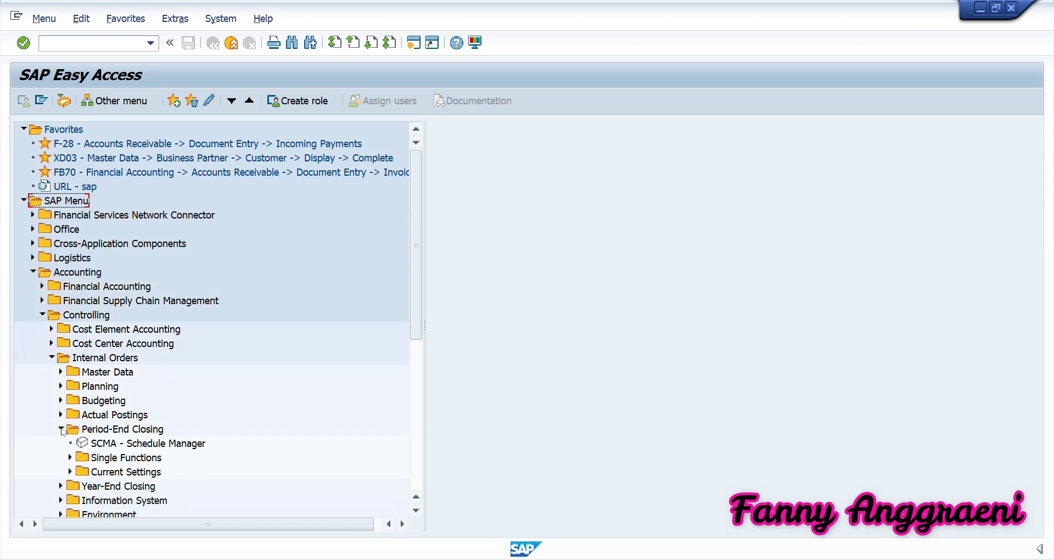
pyautogui.click(70, 457)
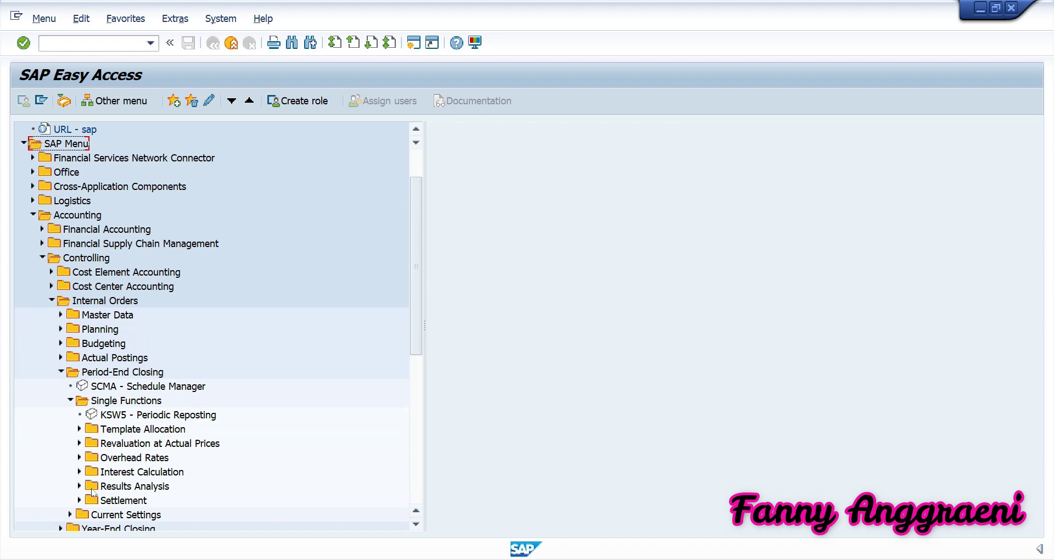
pyautogui.click(80, 500)
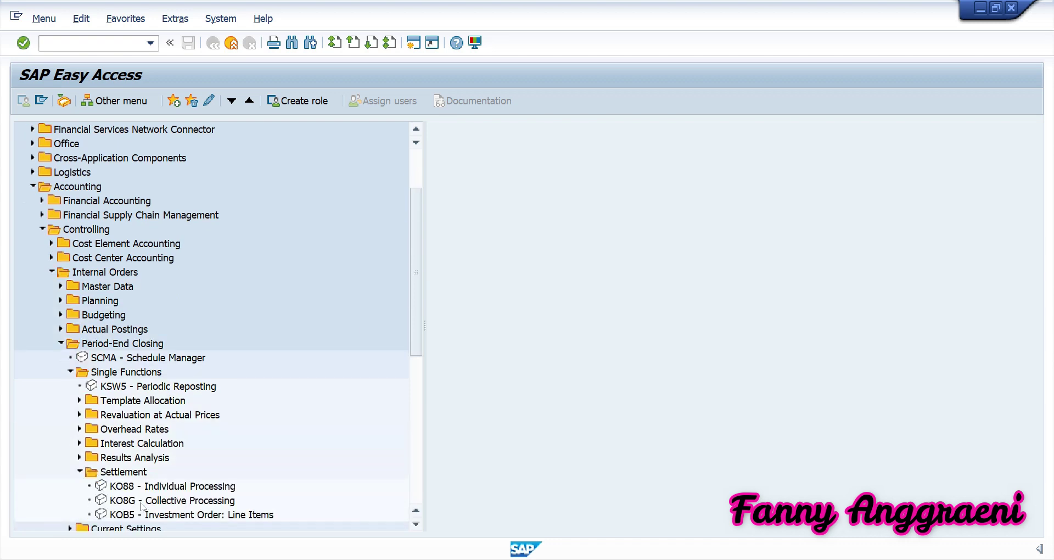
pyautogui.click(136, 487)
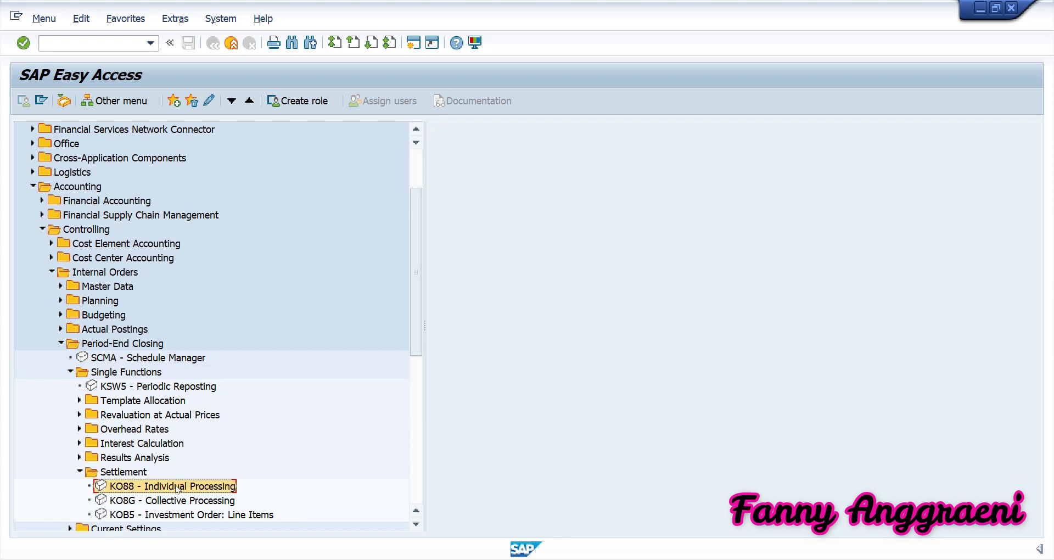
pyautogui.doubleClick(176, 488)
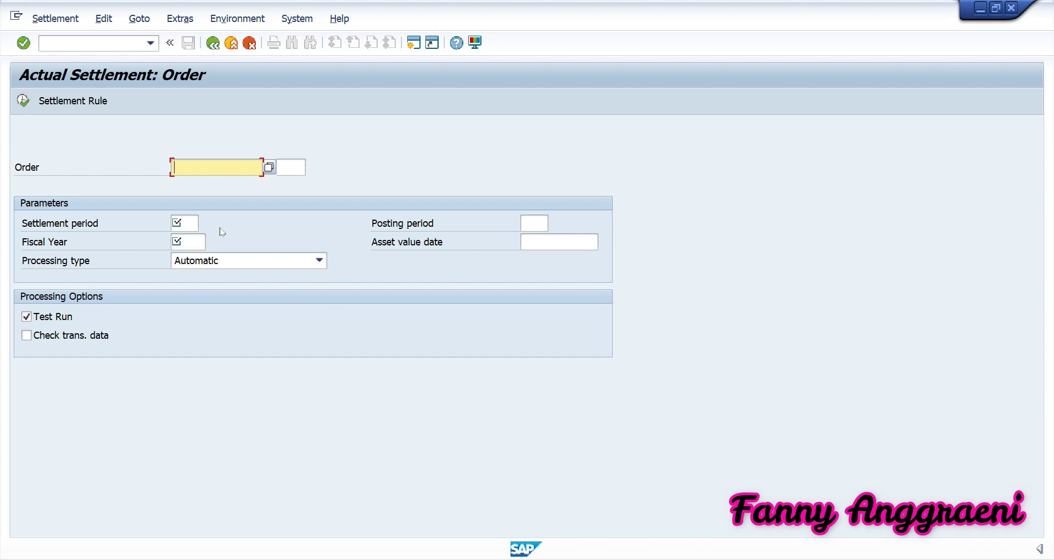
# Step: Search orders of type 0400 and enter order 400240 (Trade Fair Group F00) for settlement
pyautogui.click(269, 167)
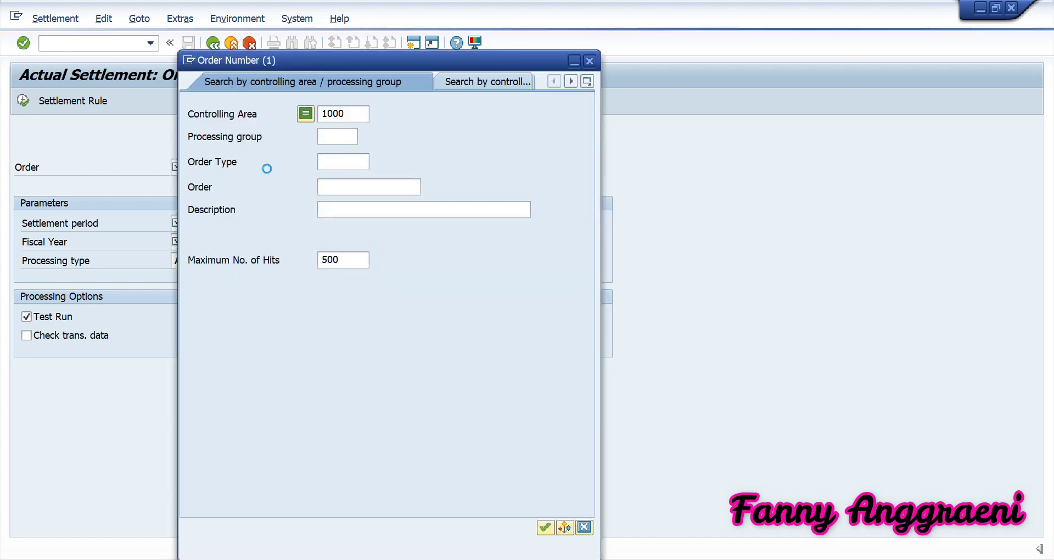
pyautogui.click(351, 163)
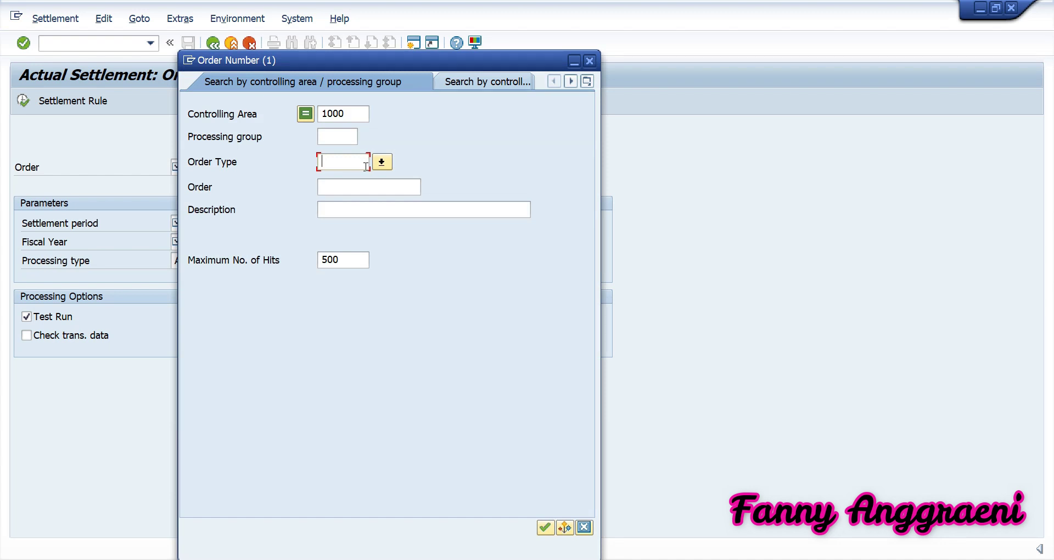
pyautogui.write('0400')
pyautogui.click(549, 530)
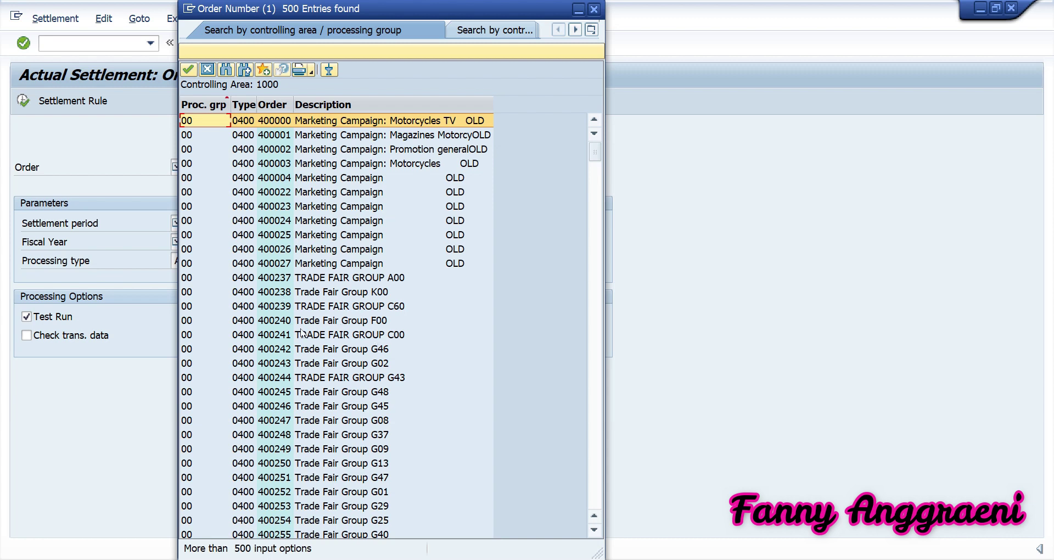
pyautogui.click(347, 324)
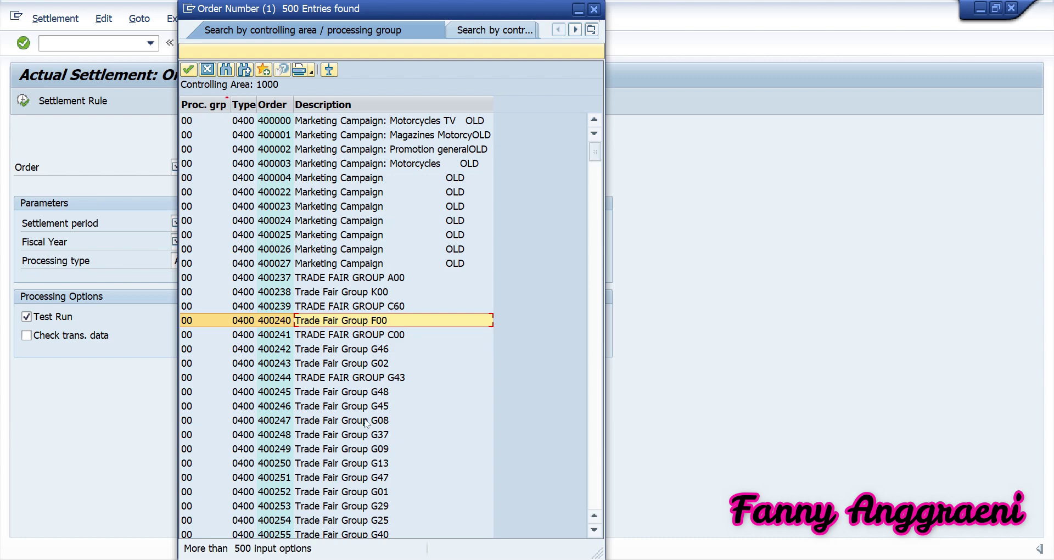
pyautogui.scroll(-9, 407, 412)
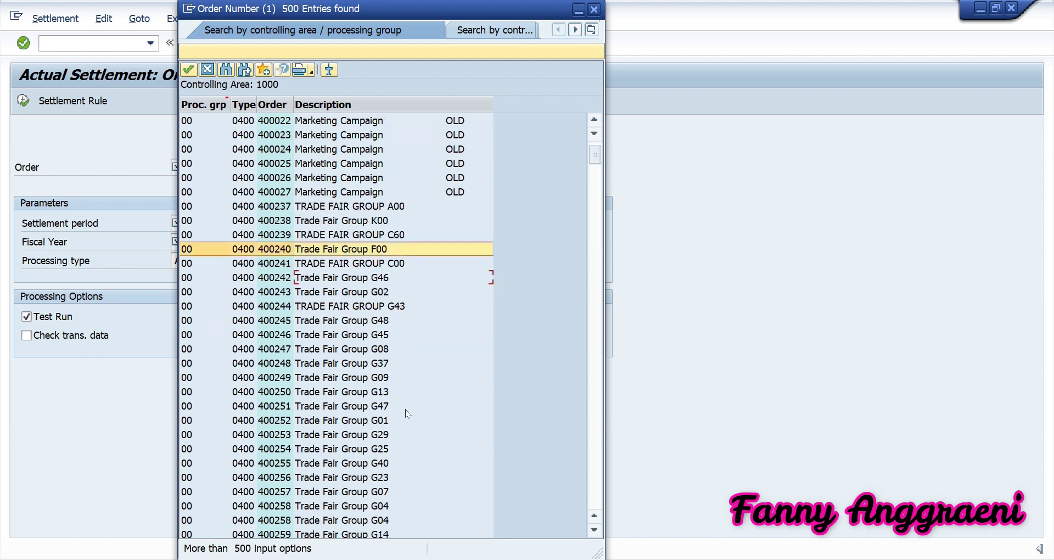
pyautogui.scroll(9, 407, 411)
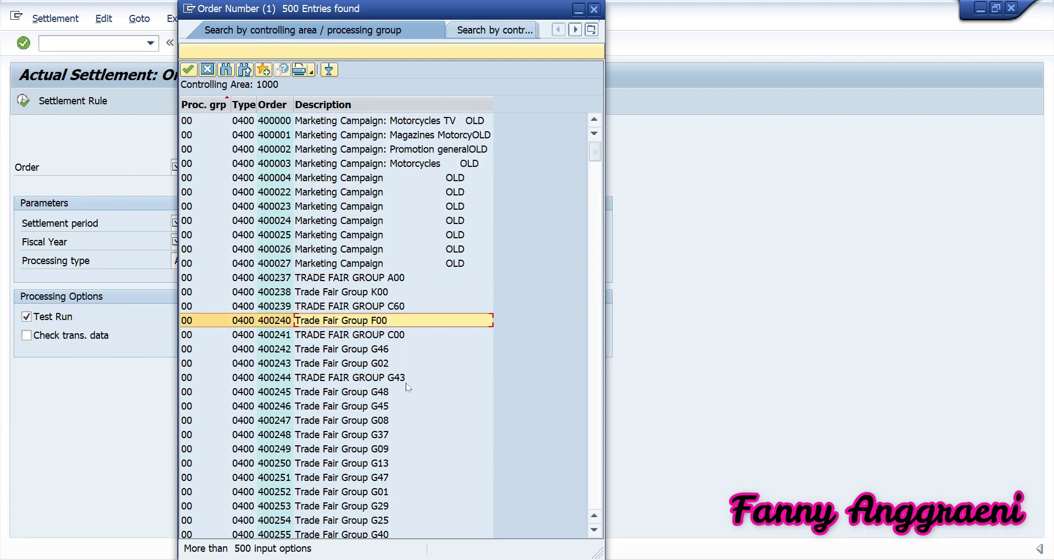
pyautogui.doubleClick(308, 322)
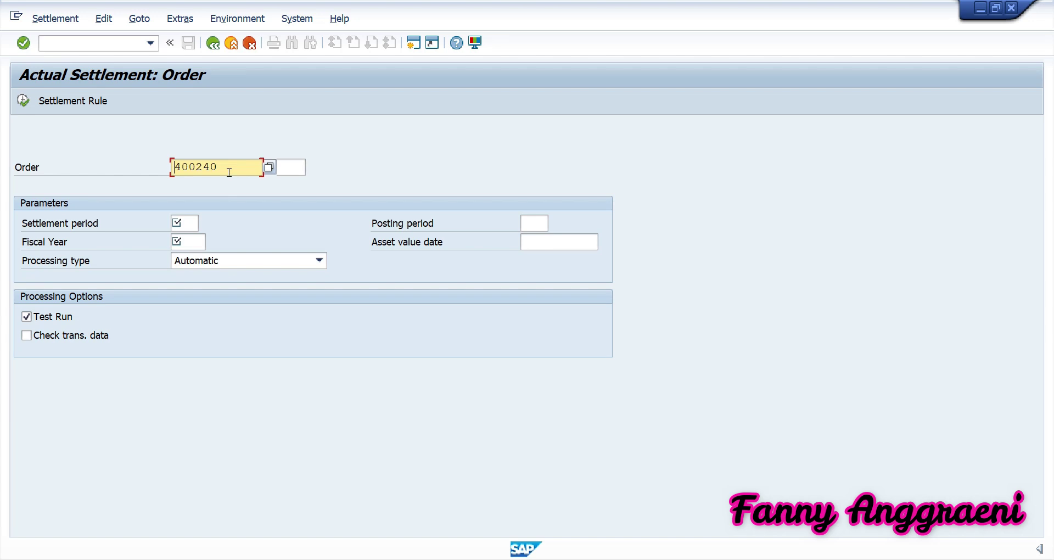
# Step: Enter settlement period 5, posting period 5 and fiscal year 2021, and clear Test Run
pyautogui.click(183, 222)
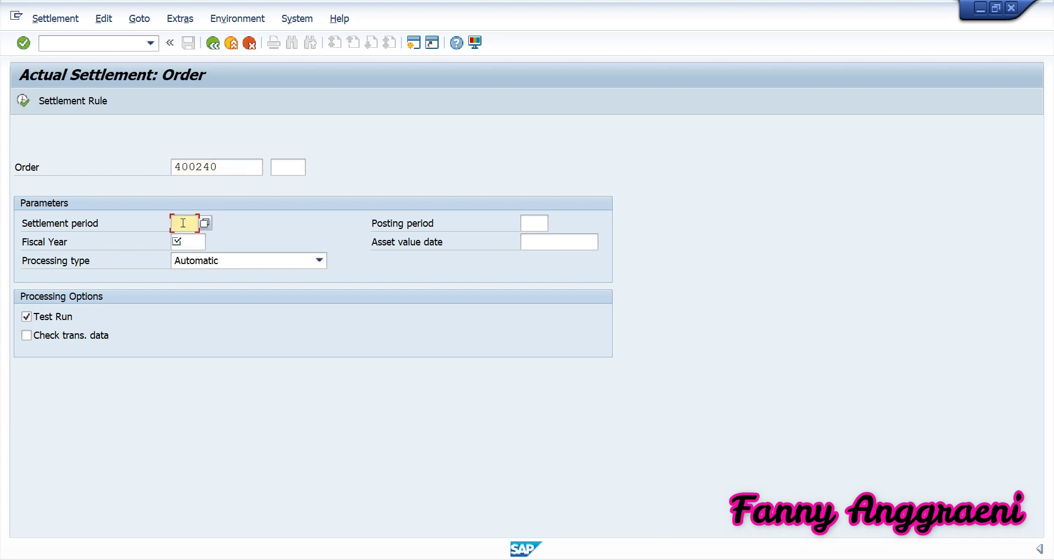
pyautogui.write('5')
pyautogui.click(529, 225)
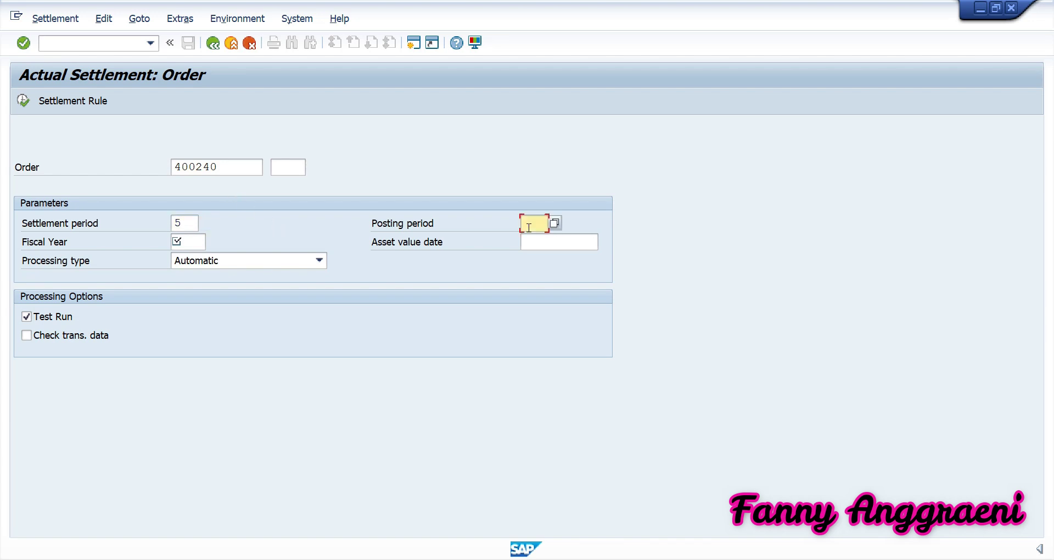
pyautogui.write('5')
pyautogui.click(187, 247)
pyautogui.write('2021')
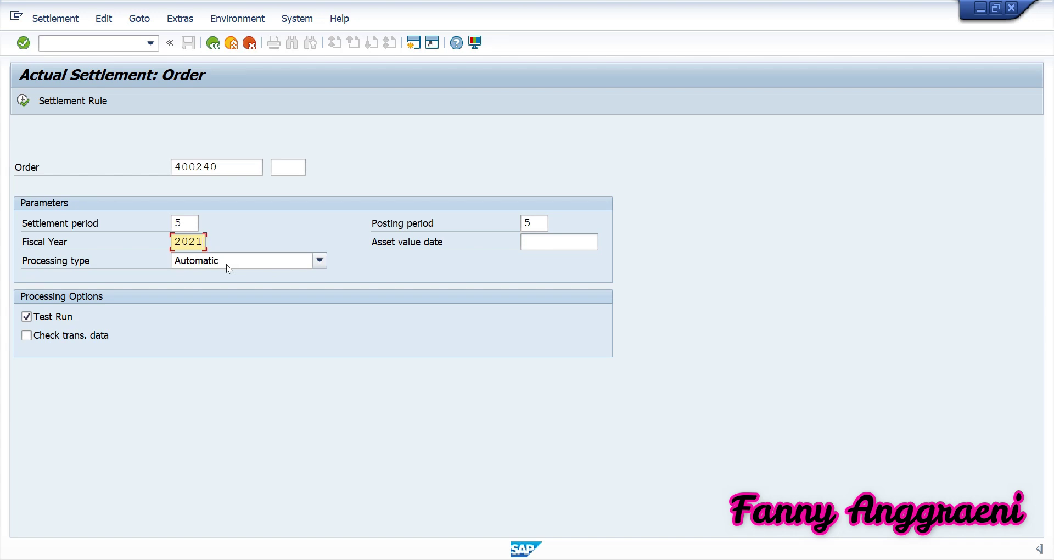
pyautogui.click(26, 323)
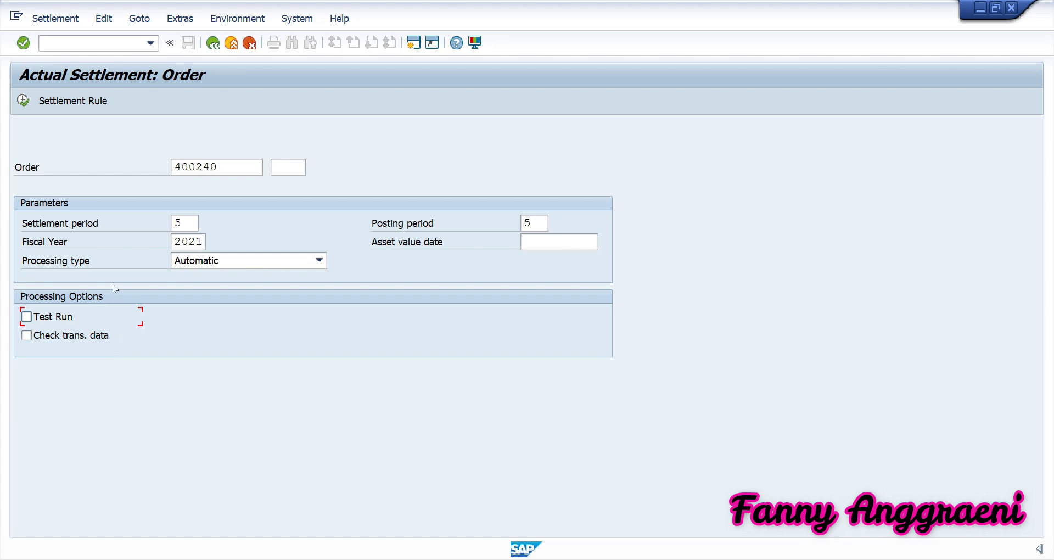
# Step: Execute the settlement of order 400240 to produce the basic list
pyautogui.click(24, 102)
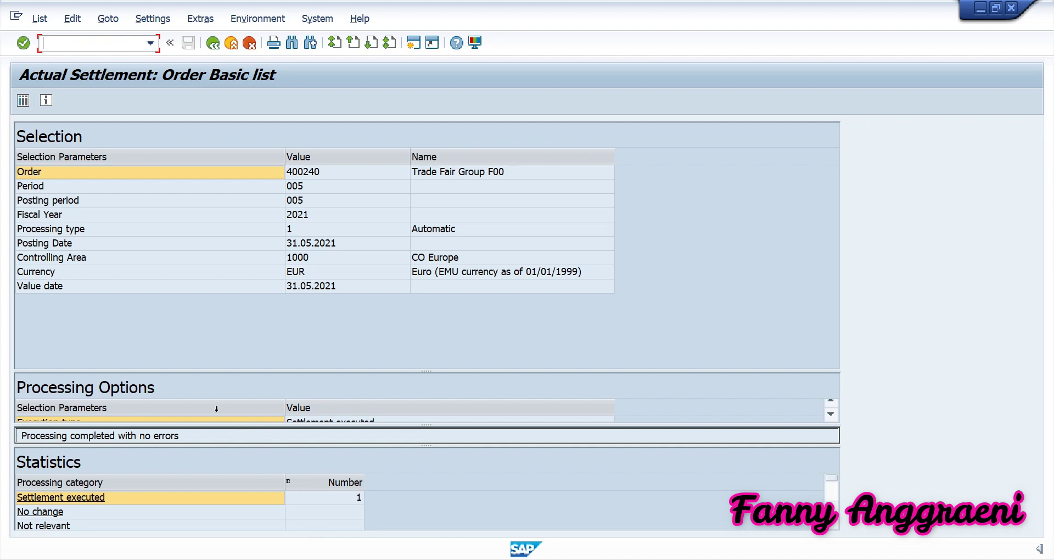
# Step: Open the detail list showing 10.800,00 settled to cost center SERVF-00
pyautogui.click(22, 102)
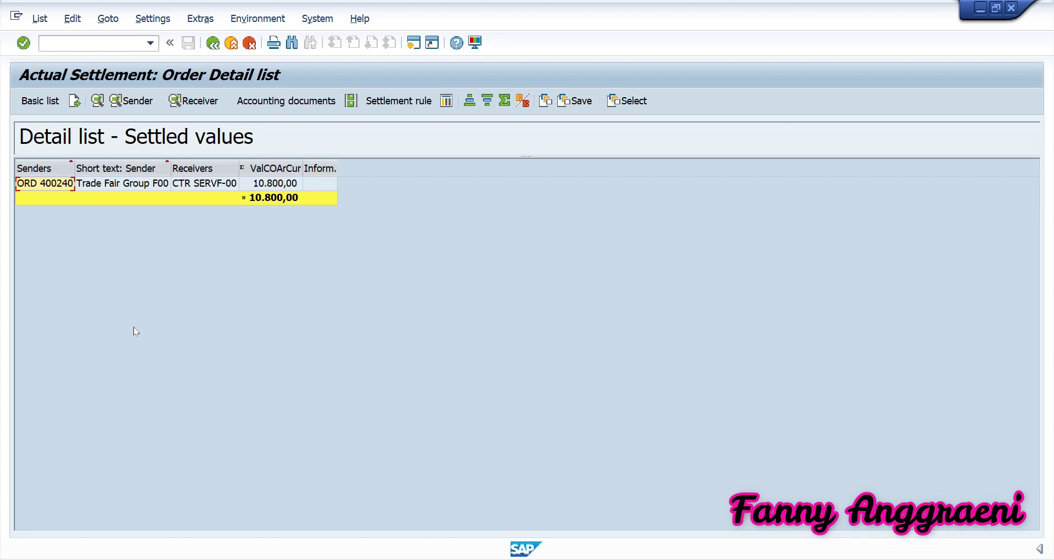
# Step: Return to the Easy Access main menu with /n
pyautogui.click(87, 43)
pyautogui.write('/n')
pyautogui.press('Return')
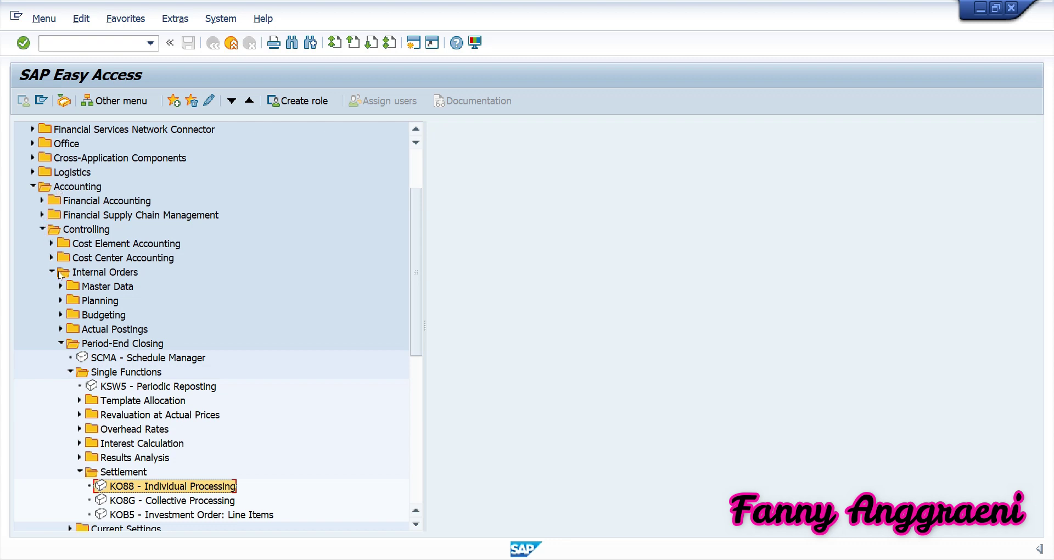
# Step: Launch report S_ALR_87012993 from Internal Orders > Information System > Plan/Actual Comparisons
pyautogui.click(61, 344)
pyautogui.click(60, 373)
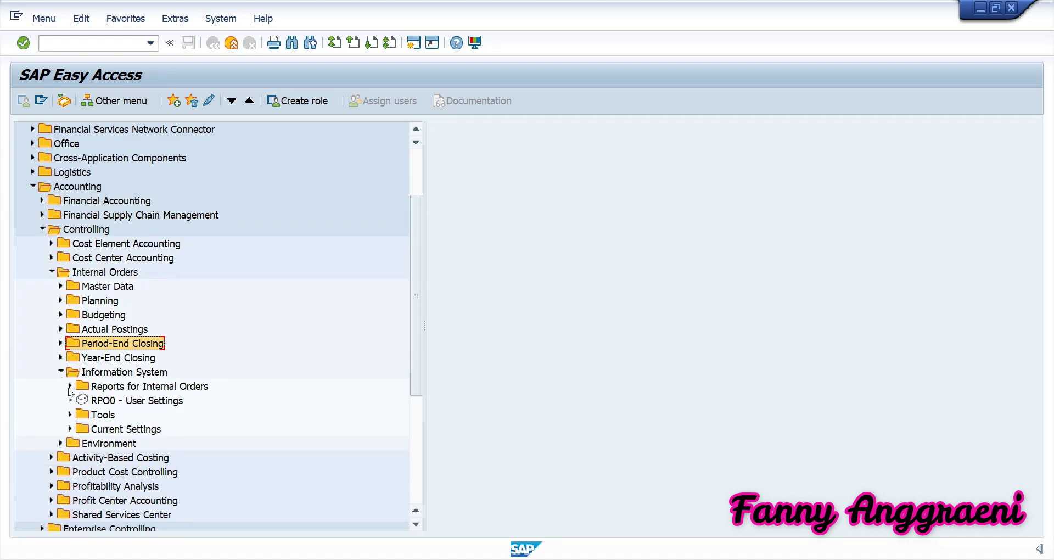
pyautogui.click(69, 386)
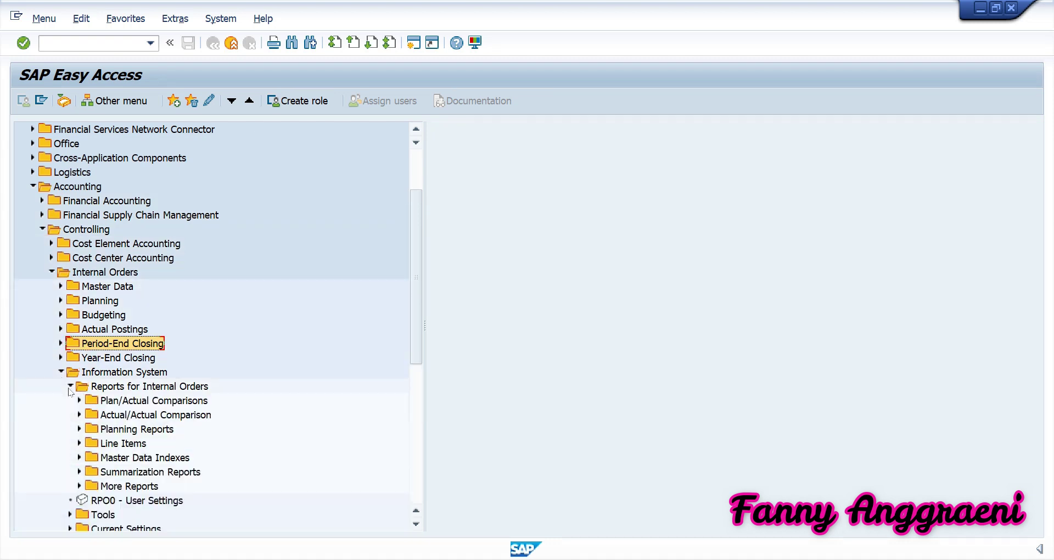
pyautogui.click(78, 403)
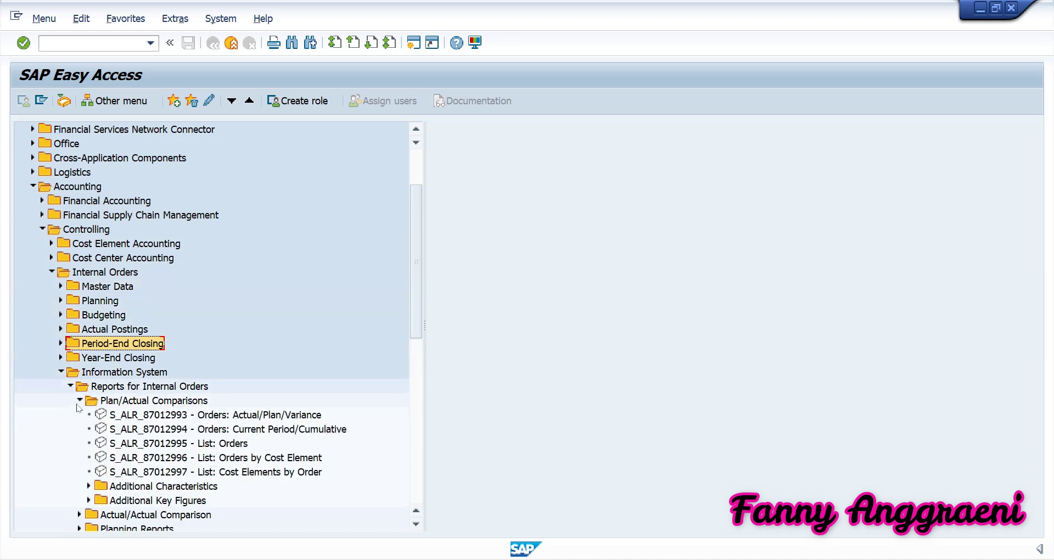
pyautogui.click(121, 418)
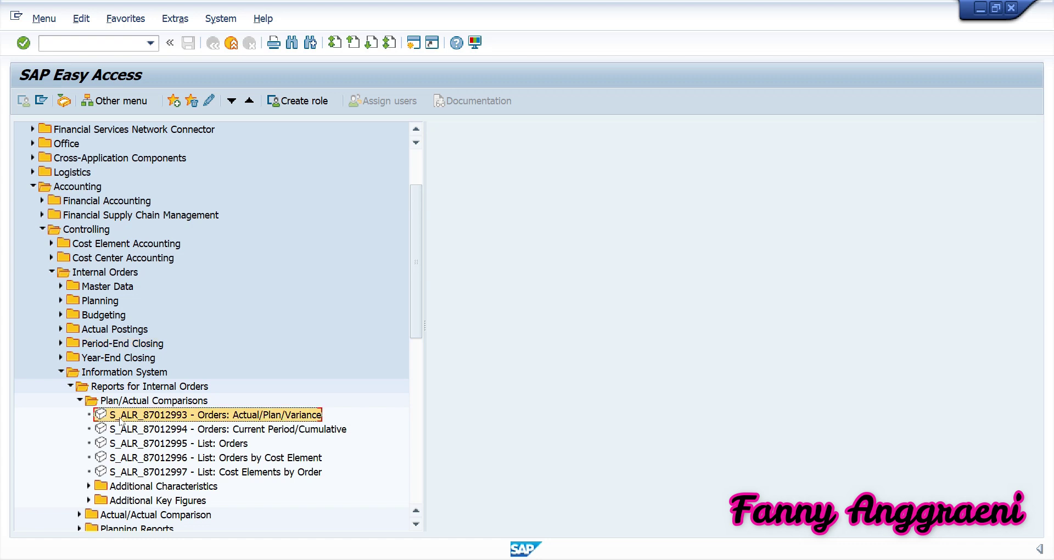
pyautogui.doubleClick(120, 416)
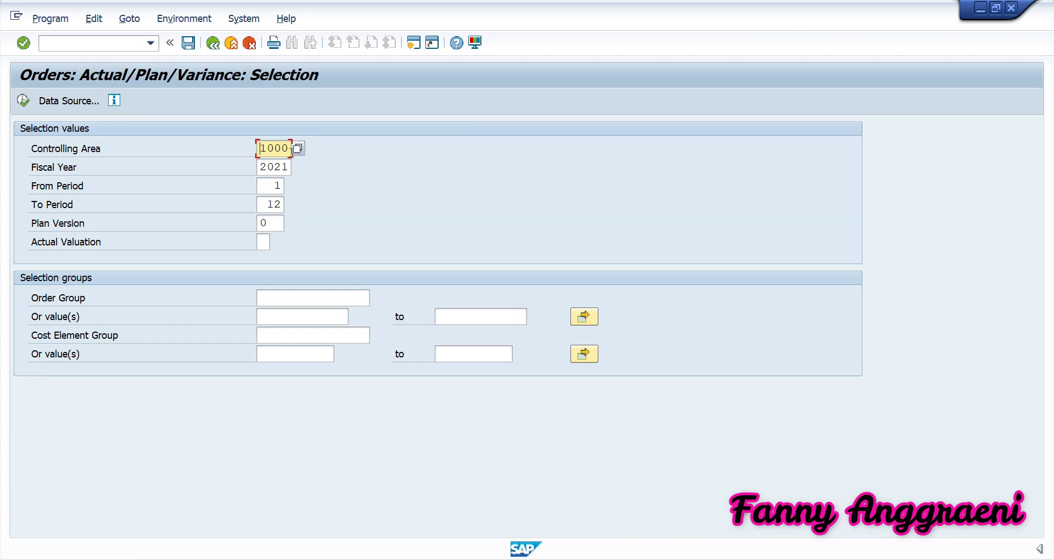
# Step: Set both From Period and To Period to 5 in the report selection
pyautogui.doubleClick(269, 186)
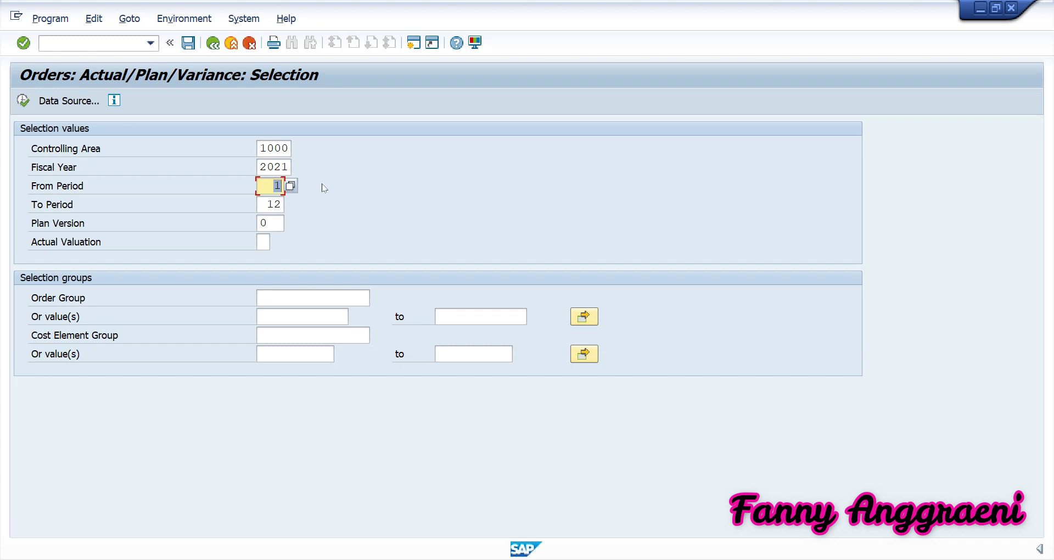
pyautogui.write('5')
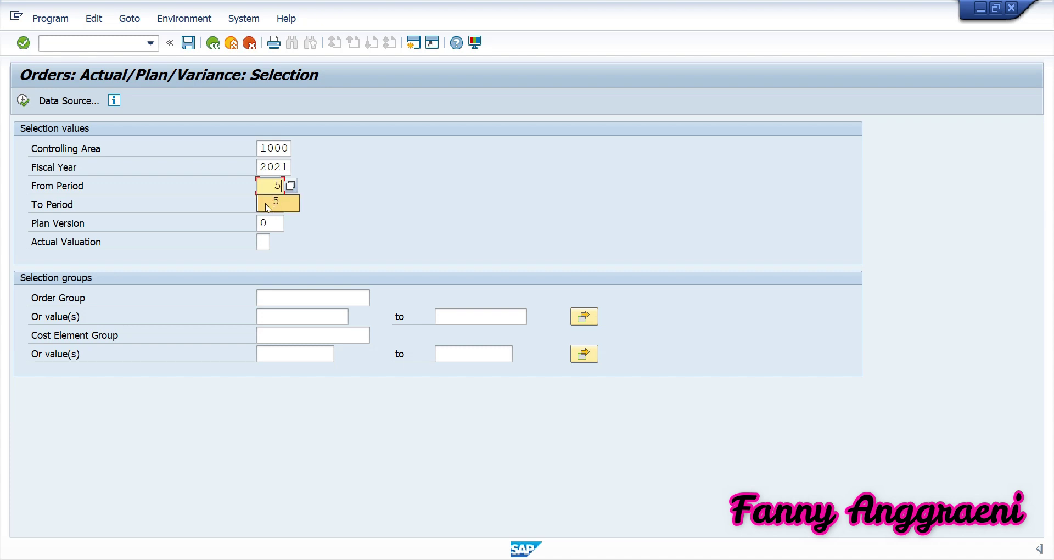
pyautogui.doubleClick(268, 209)
pyautogui.write('5')
pyautogui.click(277, 220)
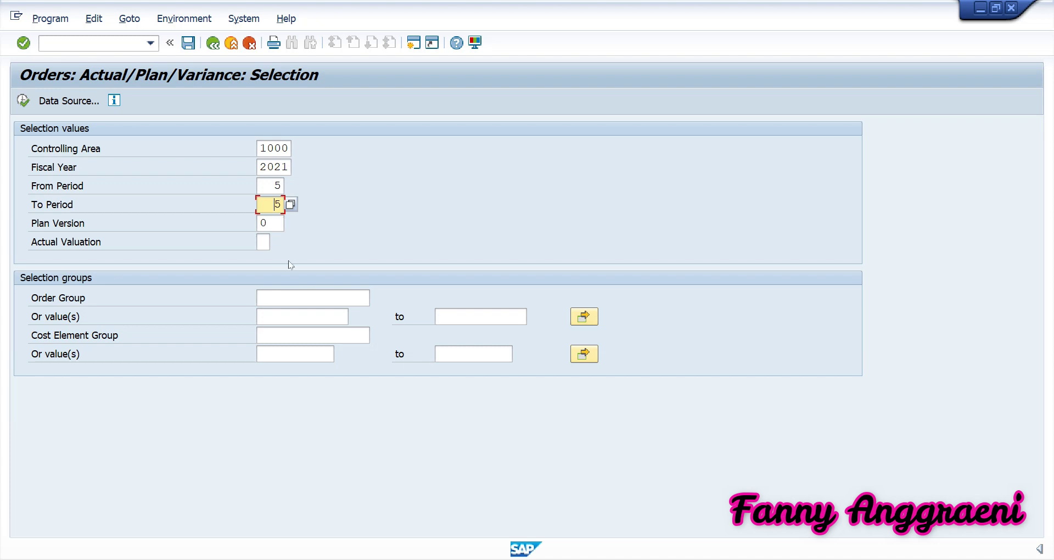
pyautogui.click(268, 315)
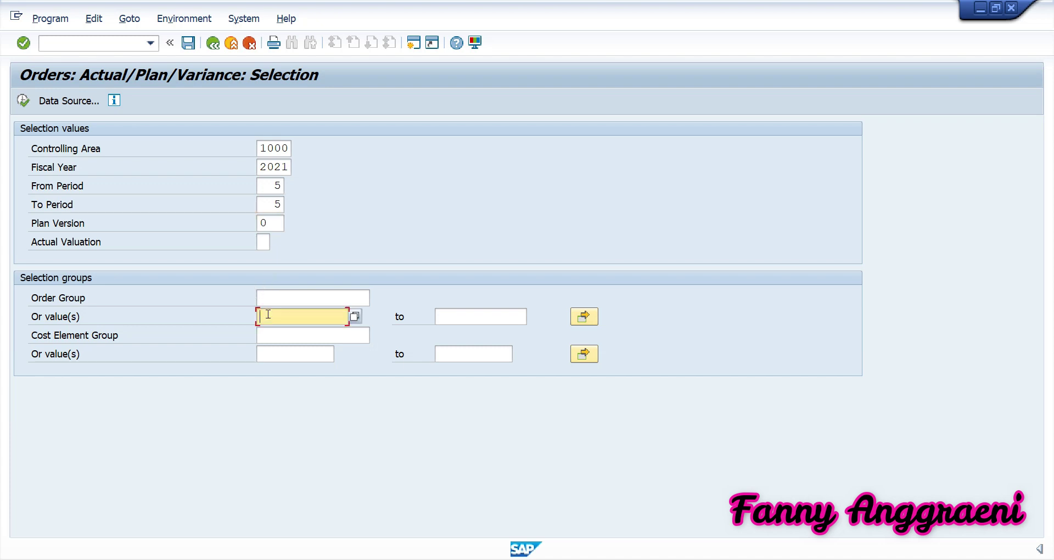
# Step: Search type 0400 orders and select order 400240 as the report's single order value
pyautogui.click(357, 318)
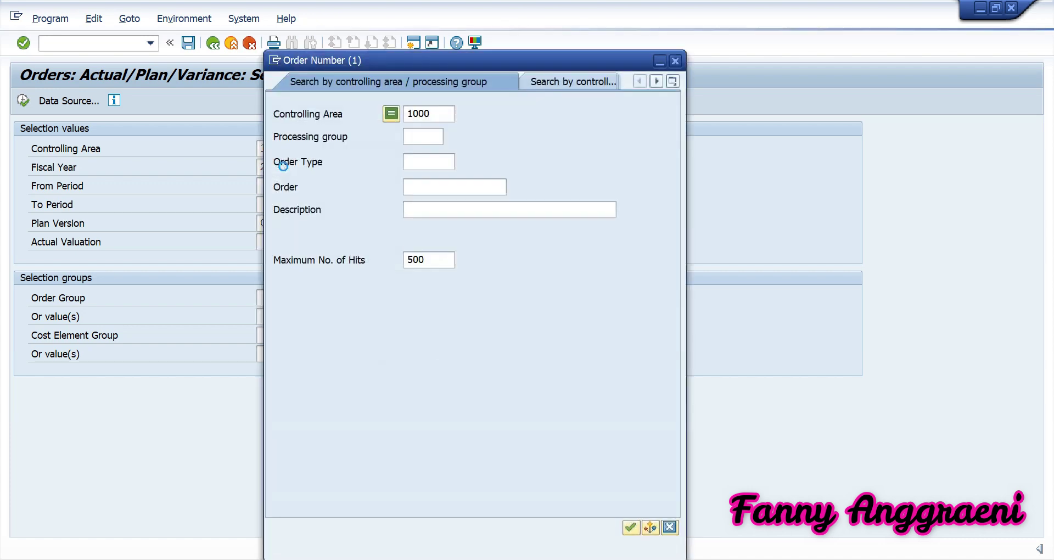
pyautogui.click(435, 162)
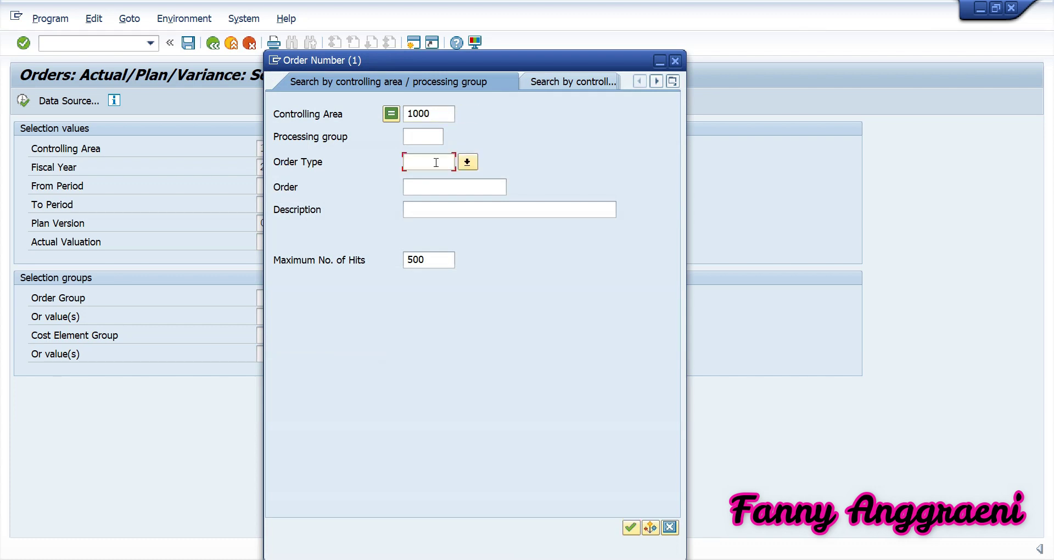
pyautogui.write('0400')
pyautogui.click(632, 527)
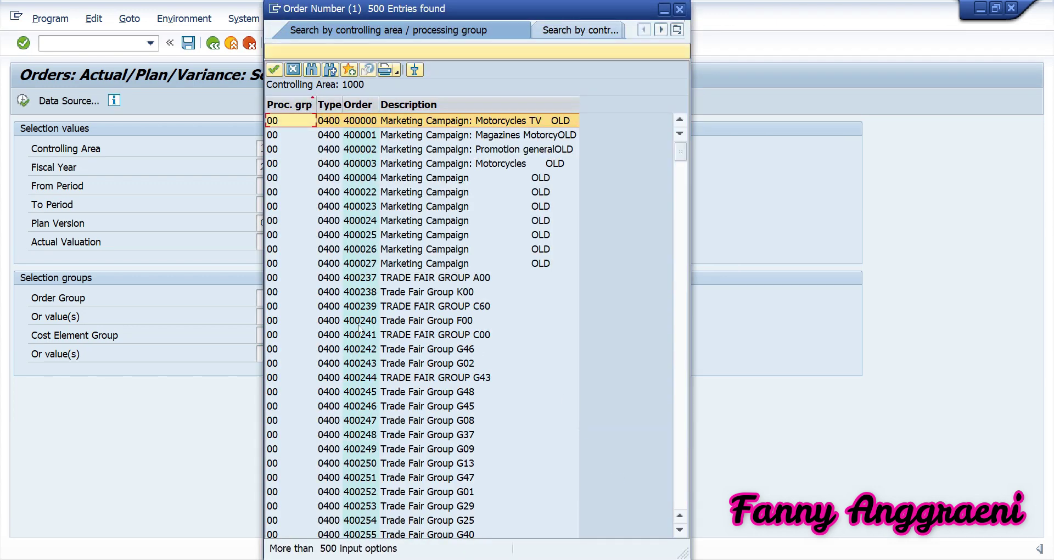
pyautogui.doubleClick(357, 324)
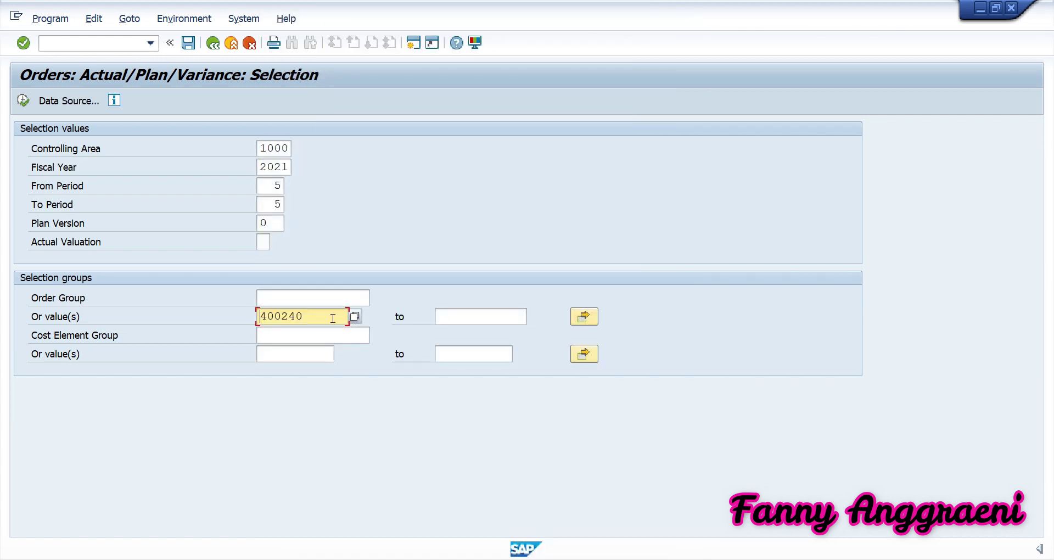
# Step: Run the report and confirm order 400240's 10.800,00 costs are fully settled, leaving zero balance
pyautogui.click(24, 102)
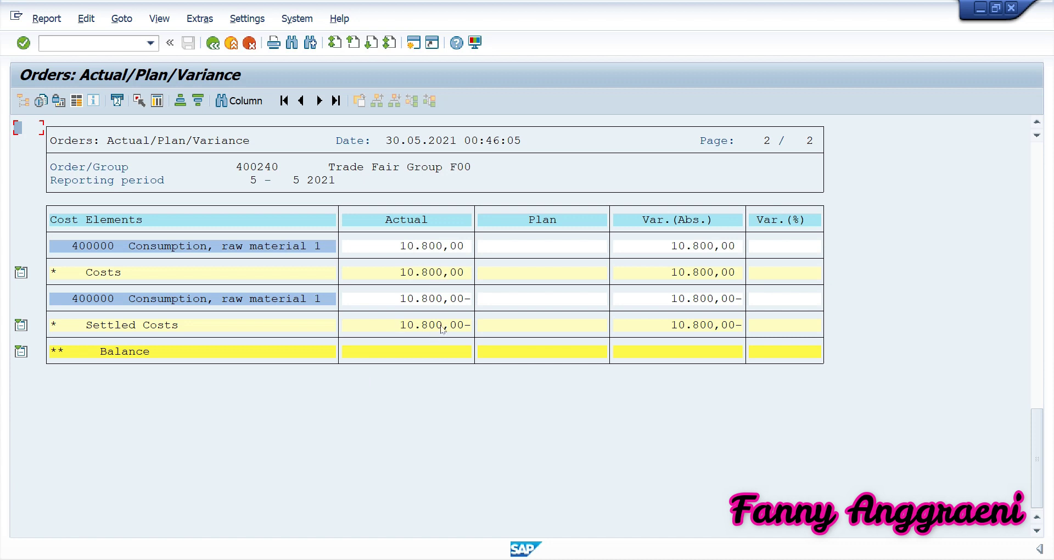
pyautogui.click(428, 353)
pyautogui.click(110, 47)
# Step: Return to the main menu with /n and launch report S_ALR_87013611, Cost Centers: Actual/Plan/Variance
pyautogui.write('/n')
pyautogui.press('Return')
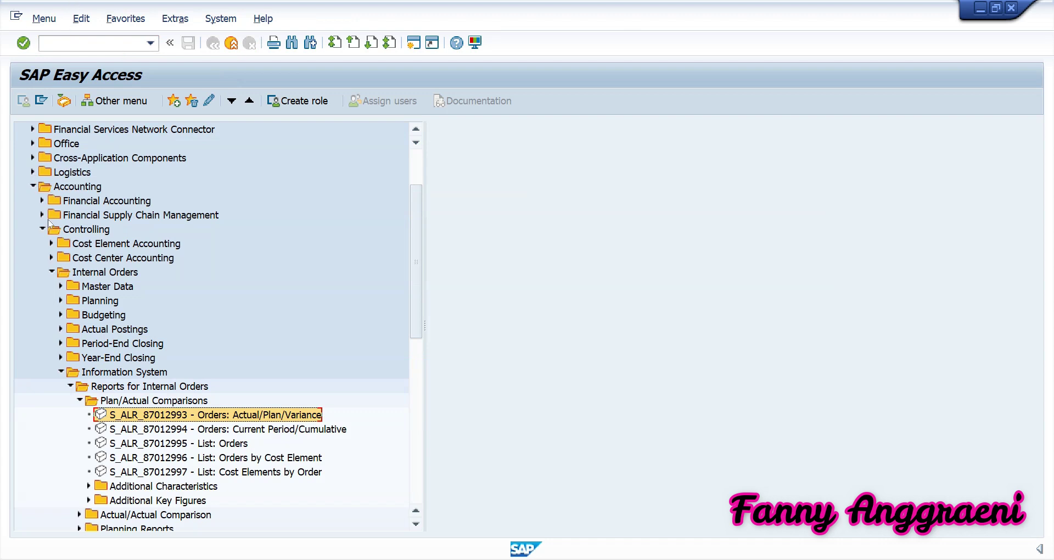
pyautogui.click(52, 272)
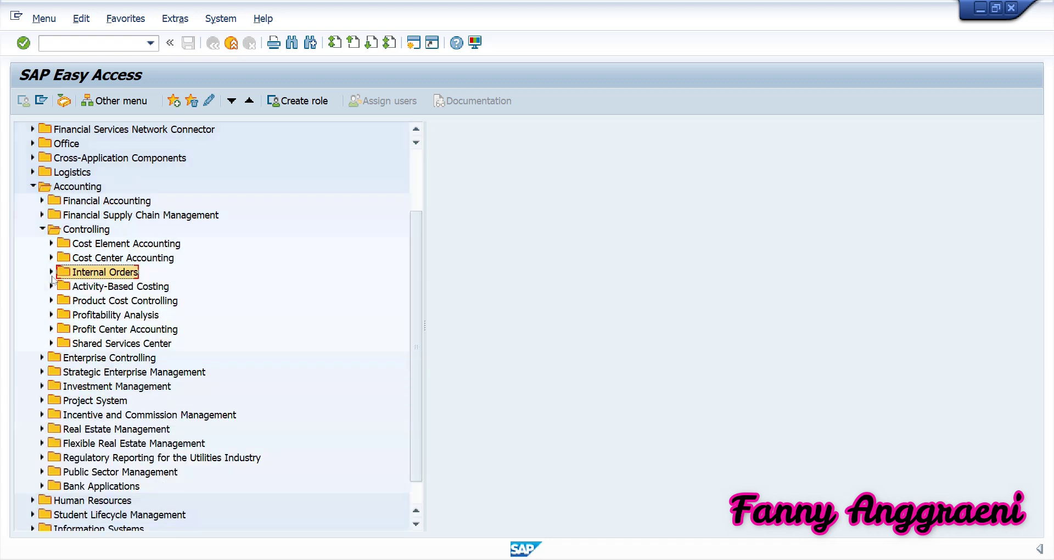
pyautogui.click(52, 257)
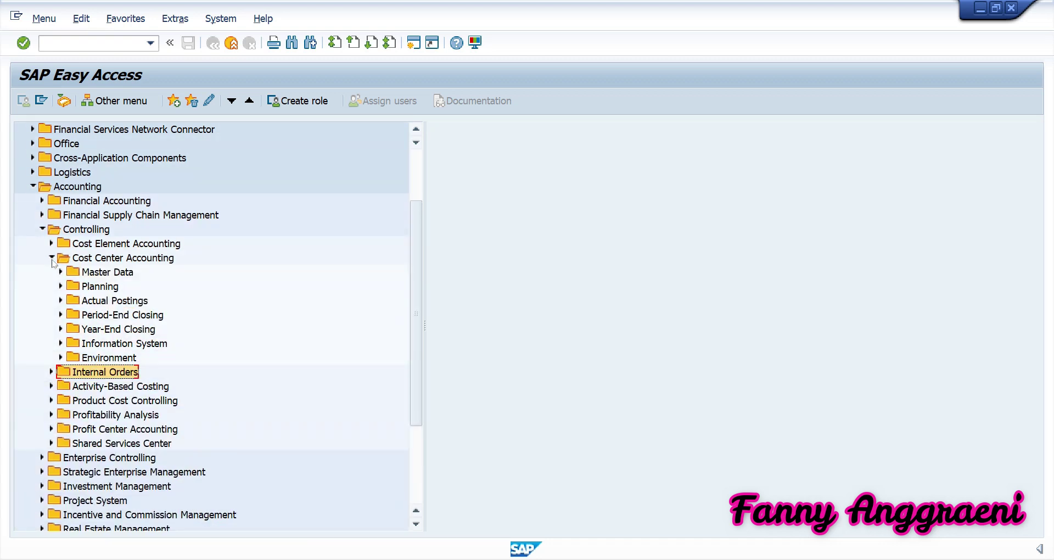
pyautogui.click(61, 343)
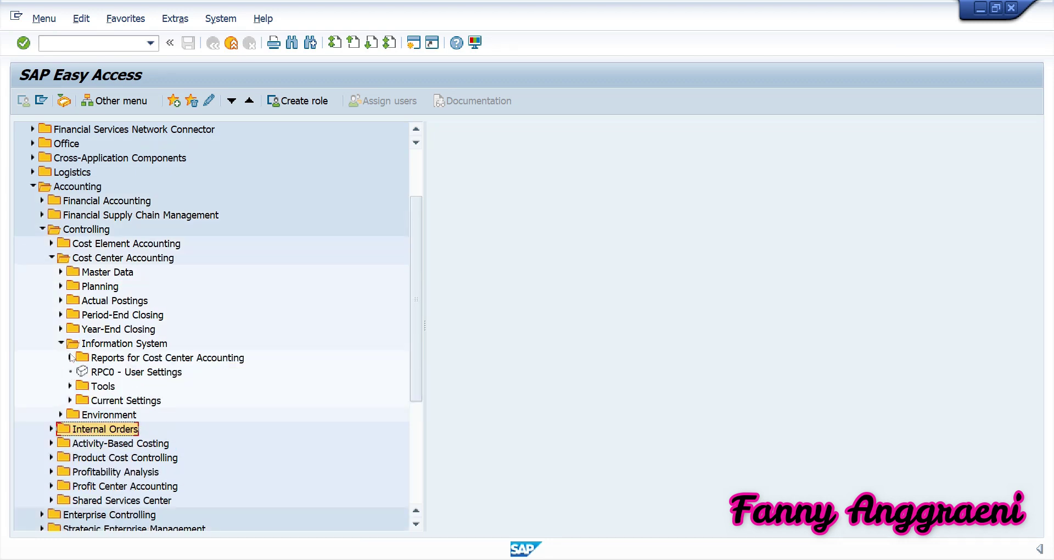
pyautogui.click(70, 358)
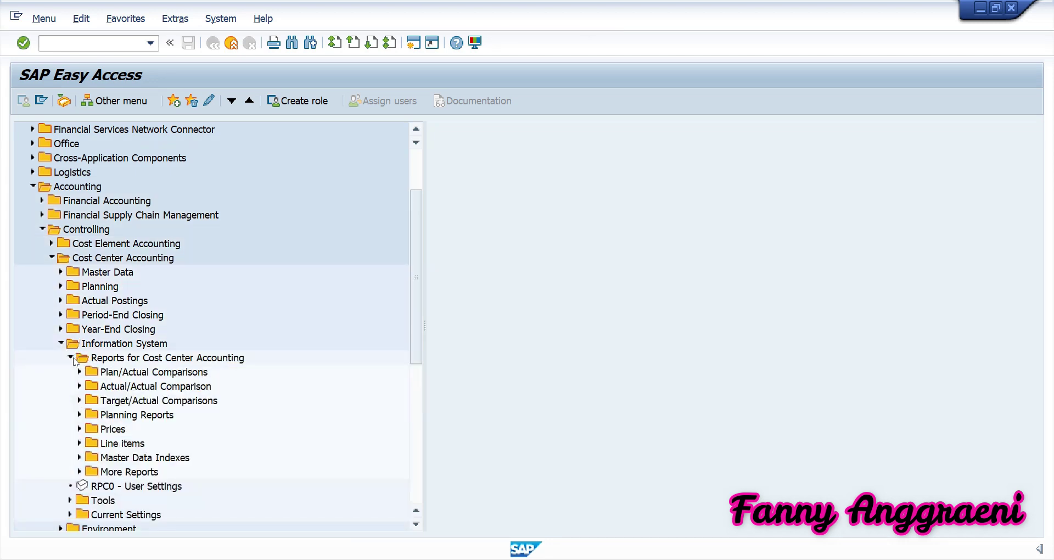
pyautogui.click(79, 373)
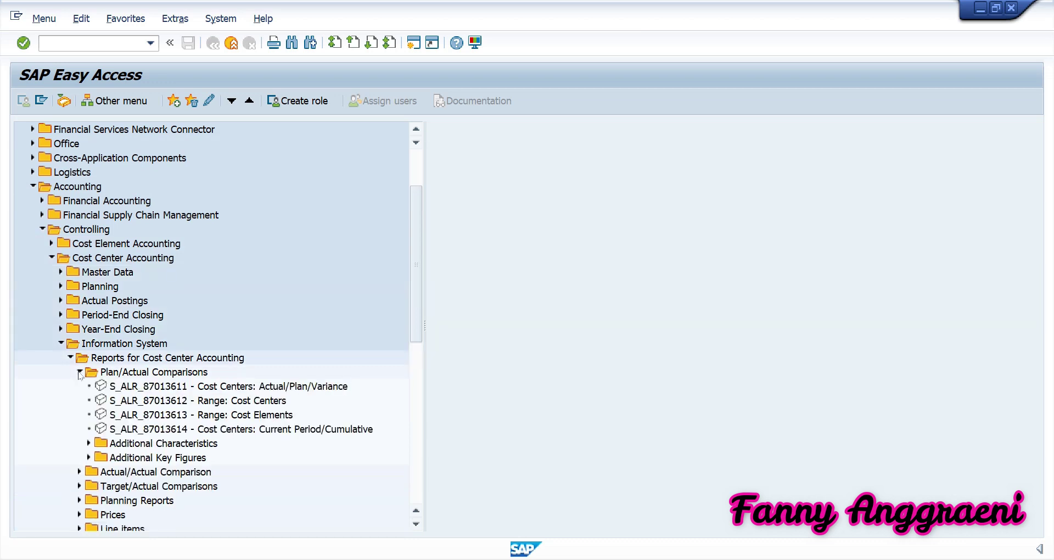
pyautogui.click(143, 389)
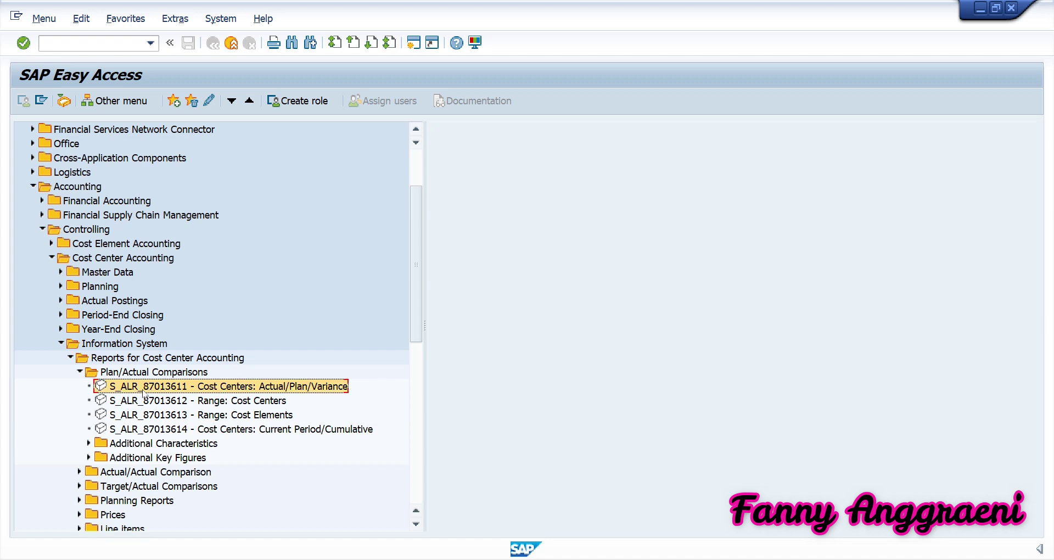
pyautogui.doubleClick(145, 390)
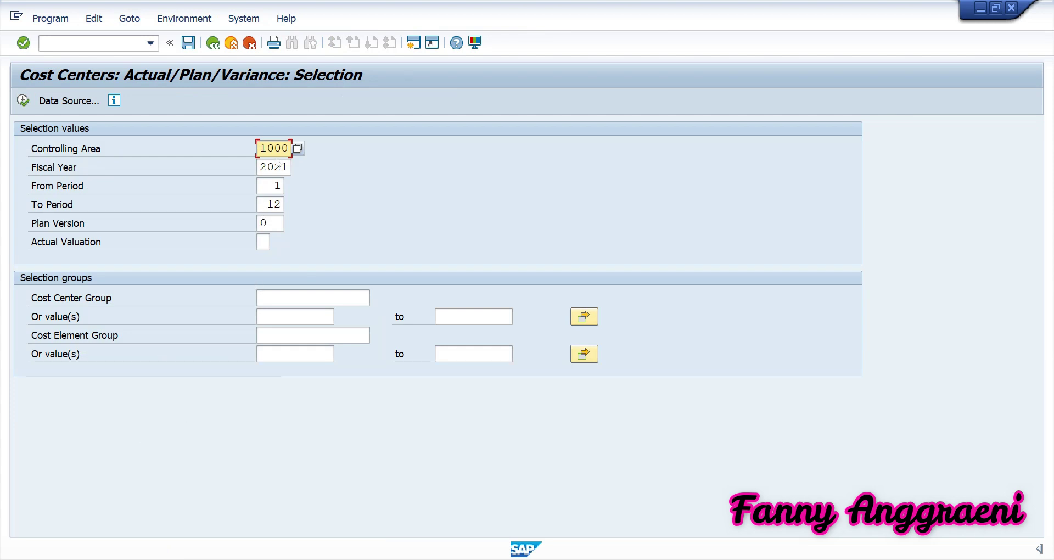
# Step: Set the report's From Period and To Period both to 5
pyautogui.doubleClick(267, 184)
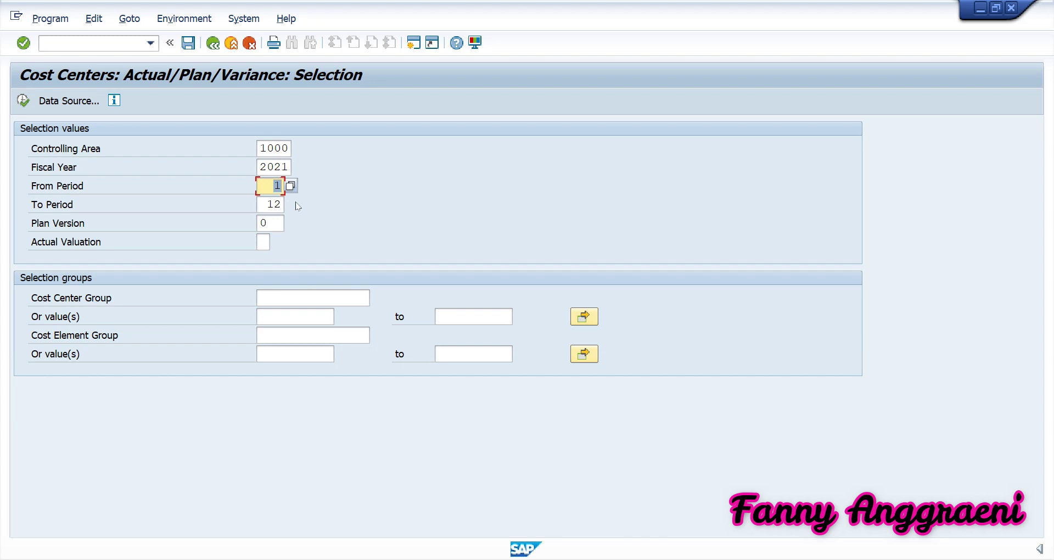
pyautogui.write('5')
pyautogui.press('Tab')
pyautogui.press('BackSpace')
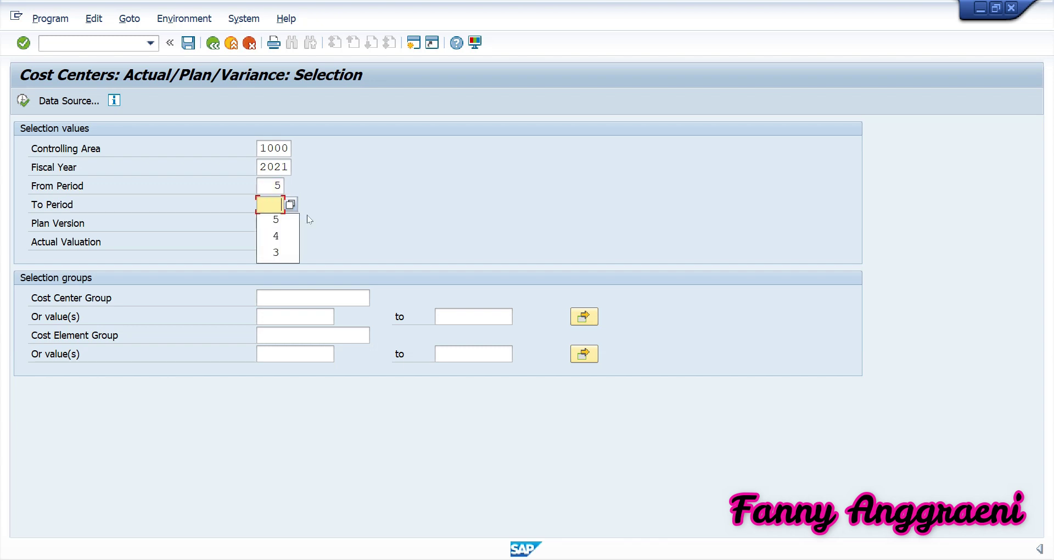
pyautogui.write('5')
pyautogui.press('Down')
pyautogui.press('Return')
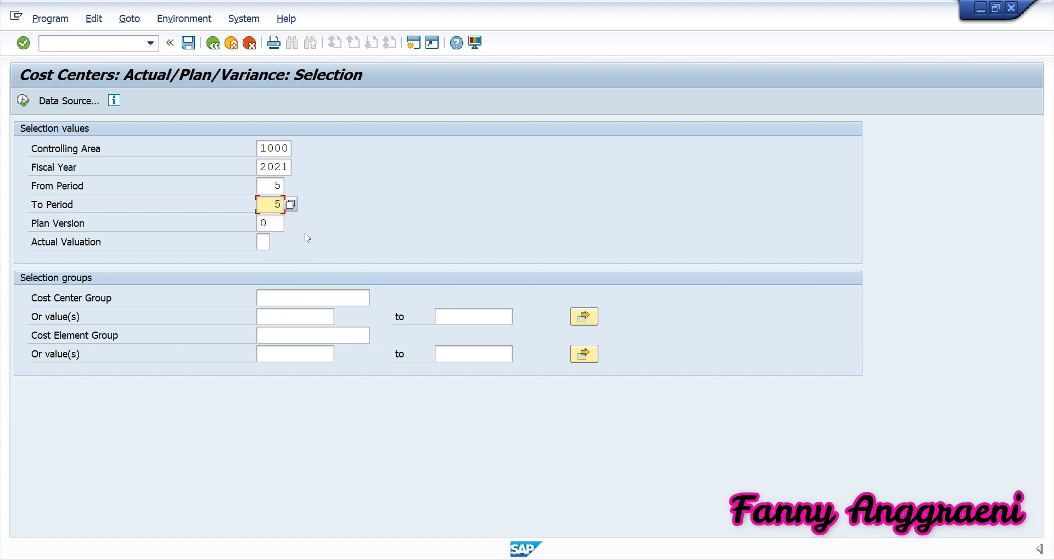
# Step: Enter cost center SERVF-00 and execute the report
pyautogui.click(310, 324)
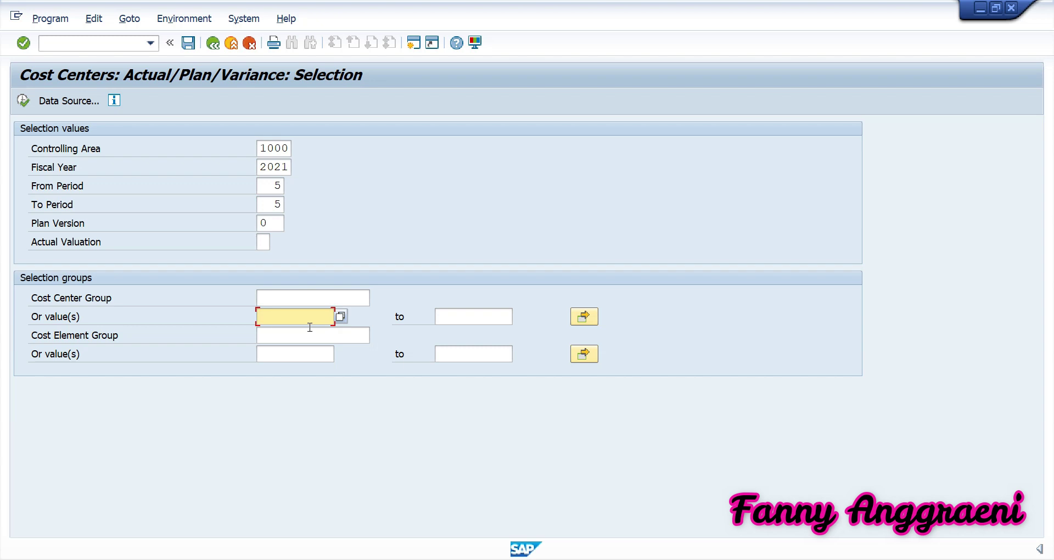
pyautogui.write('SERVF')
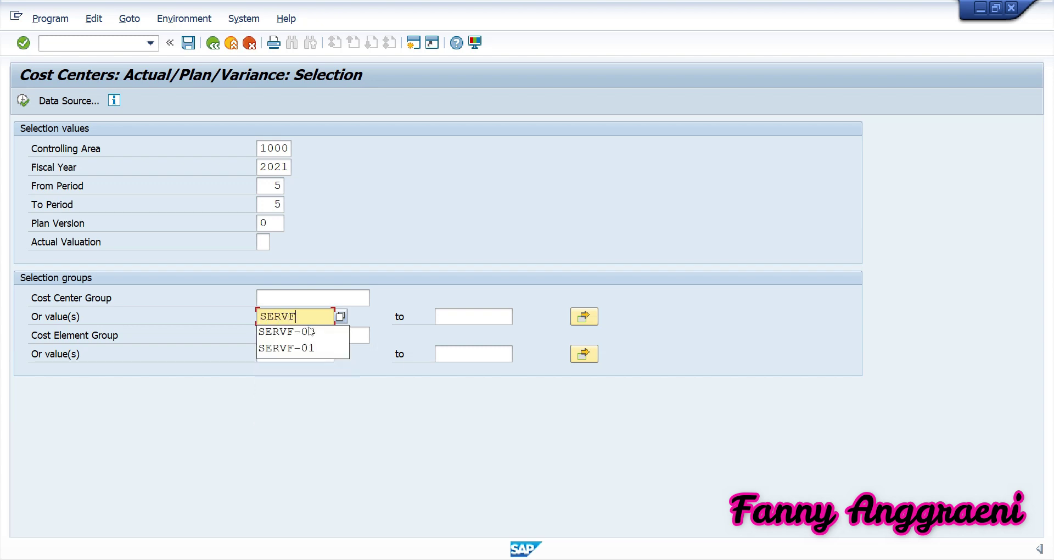
pyautogui.write('-0')
pyautogui.click(310, 331)
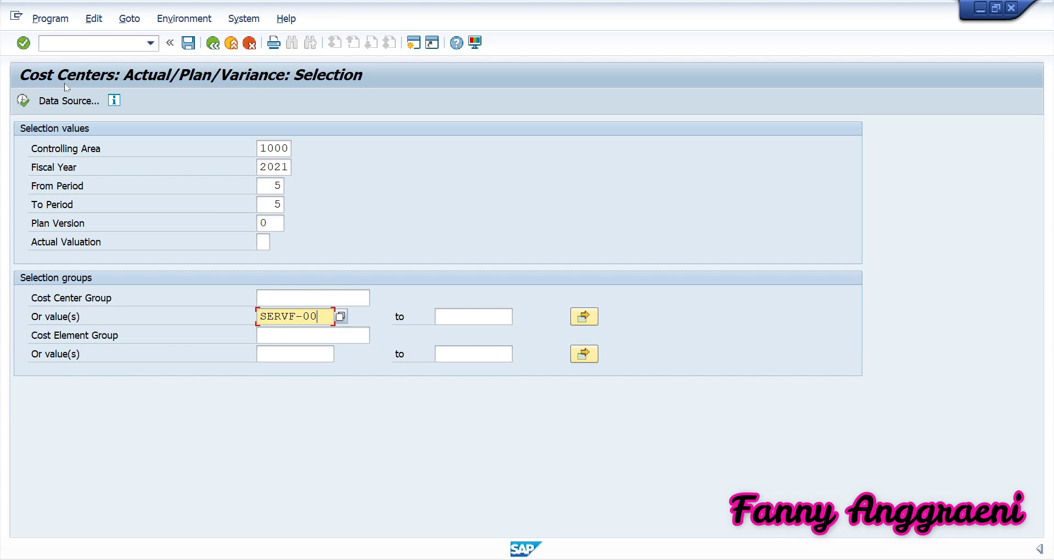
pyautogui.click(23, 102)
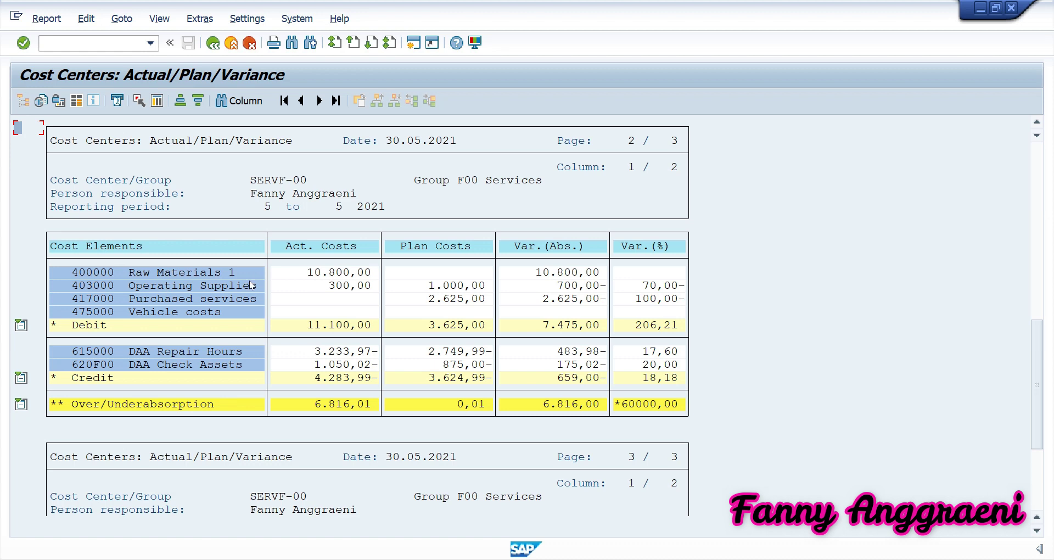
# Step: Check the 10.800,00 Raw Materials 1 actual cost for SERVF-00, then return to the menu with /n
pyautogui.click(297, 272)
pyautogui.click(76, 43)
pyautogui.write('/n')
pyautogui.press('Return')
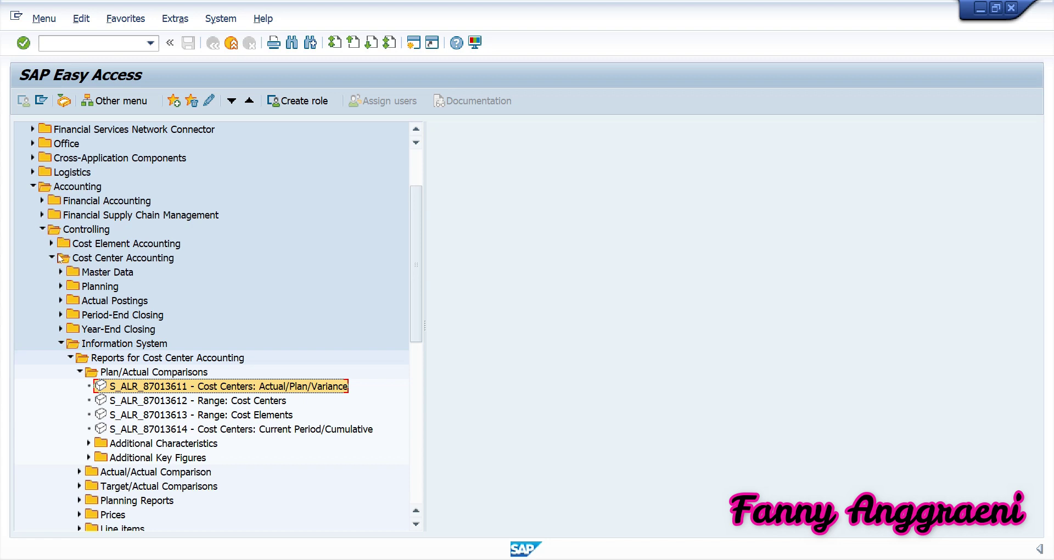
# Step: Launch KSU5 Assessment from Period-End Closing > Single Functions > Allocations
pyautogui.click(61, 343)
pyautogui.click(61, 316)
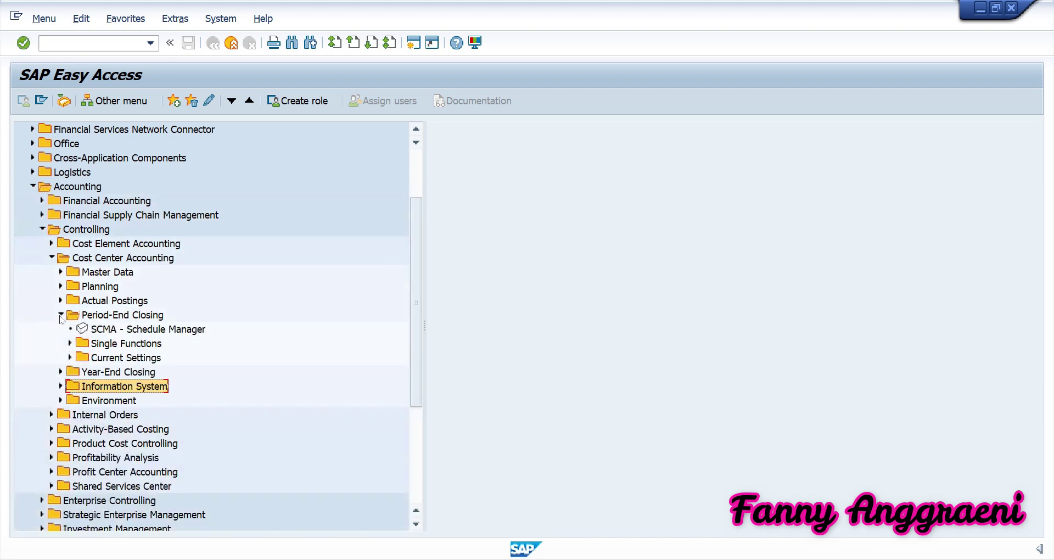
pyautogui.click(70, 343)
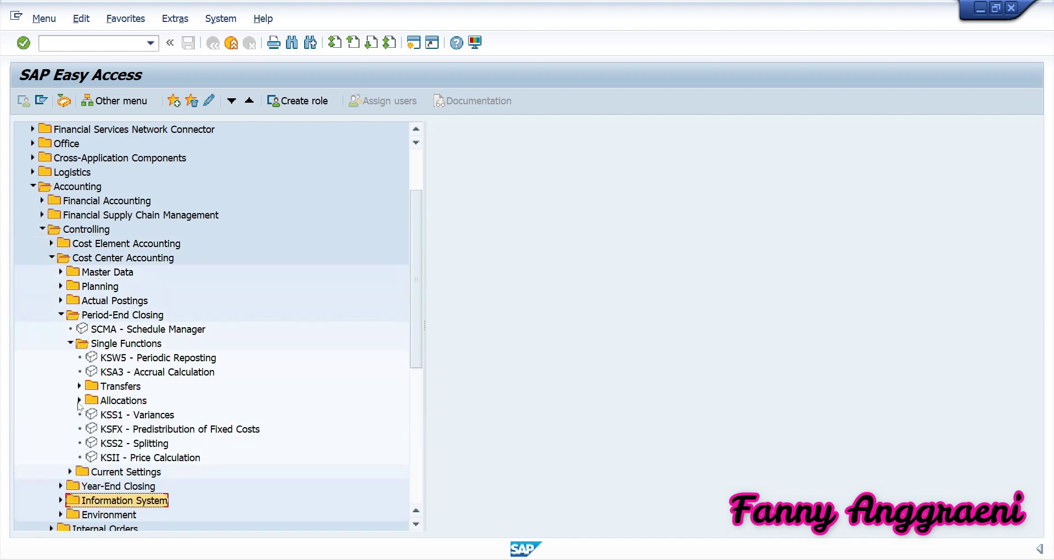
pyautogui.click(79, 404)
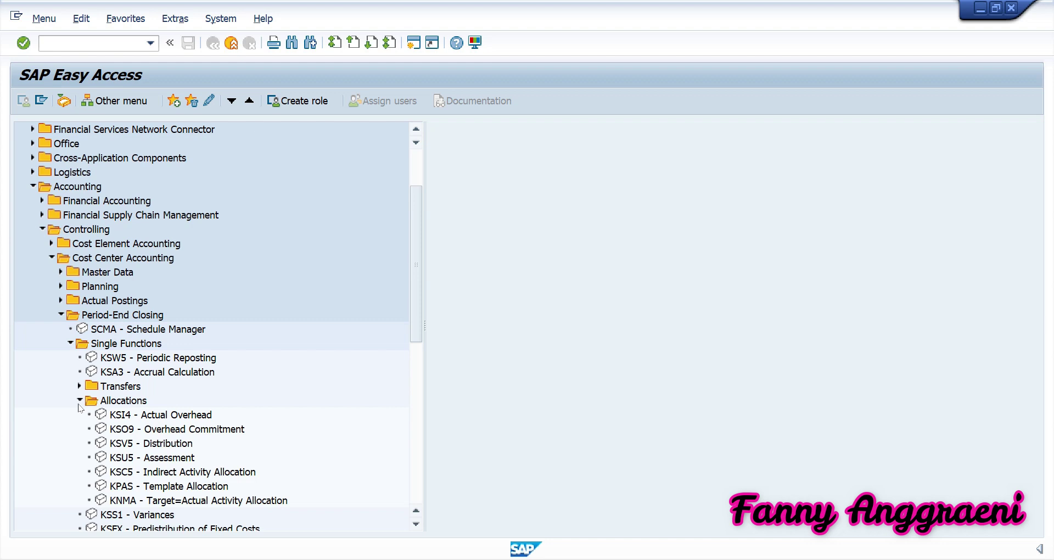
pyautogui.doubleClick(143, 460)
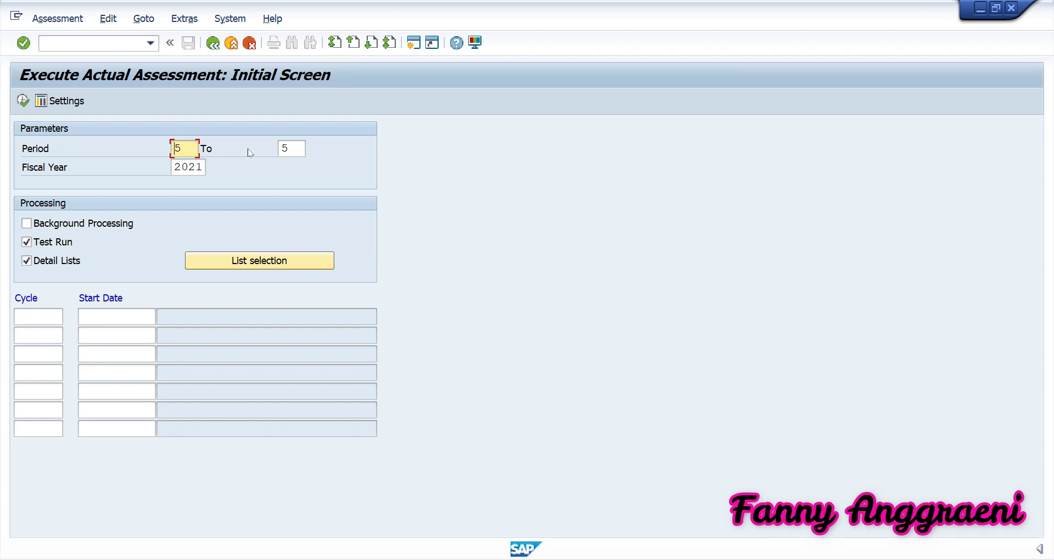
# Step: Start creating a new assessment cycle via Extras > Cycle > Create
pyautogui.click(193, 20)
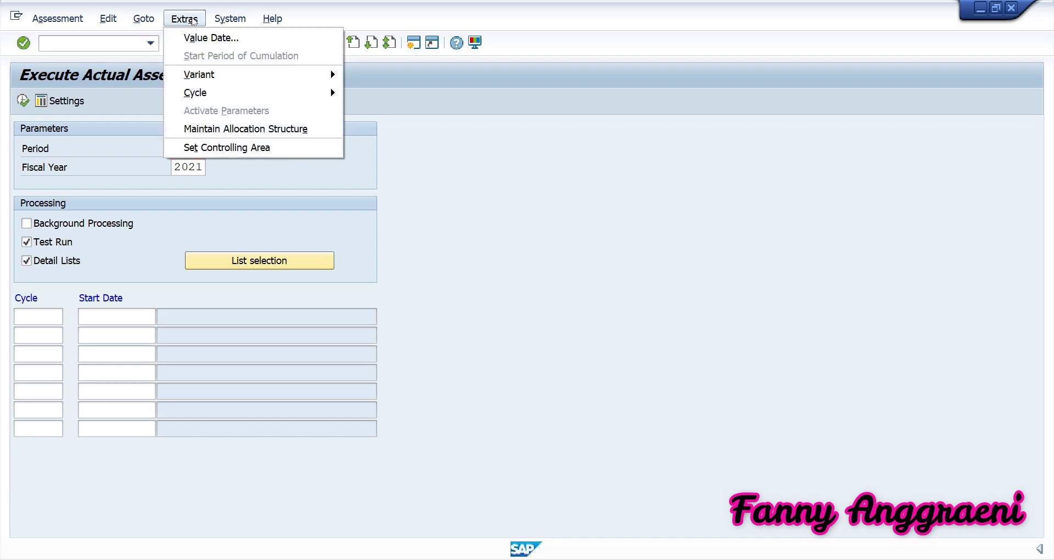
pyautogui.moveTo(249, 92)
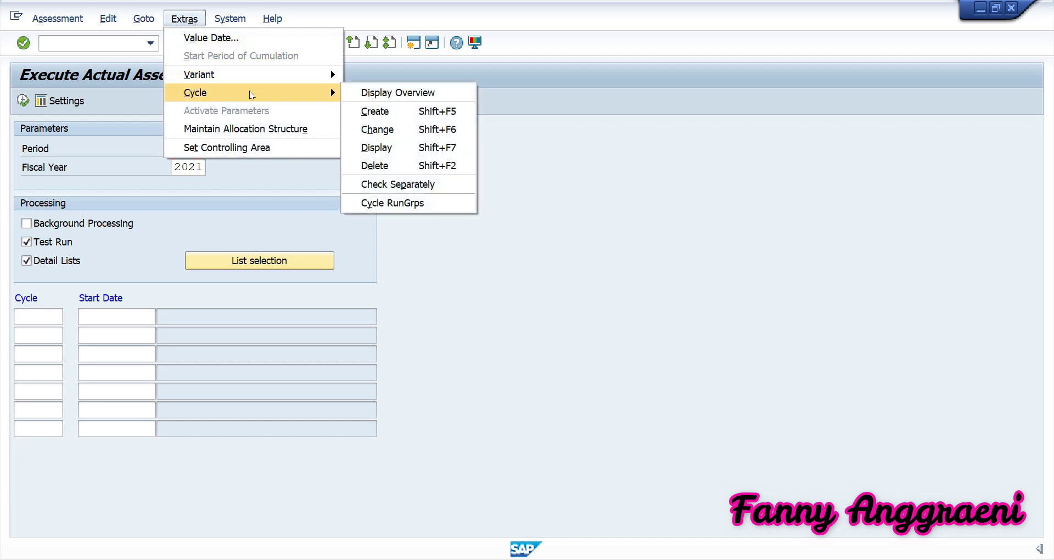
pyautogui.click(386, 107)
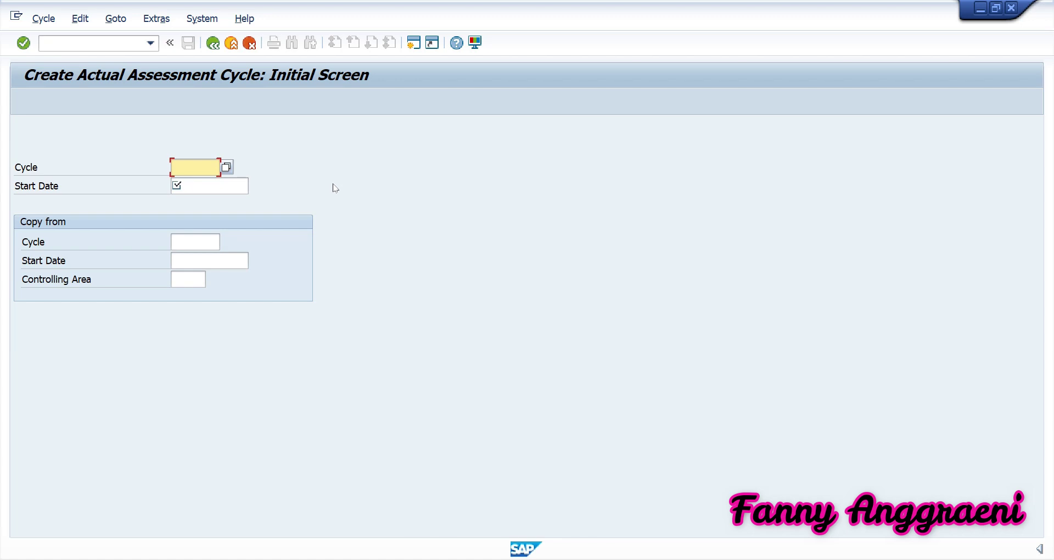
# Step: Copy cycle name AACF00 from Excel cell Q12 and return to SAP
pyautogui.click(662, 544)
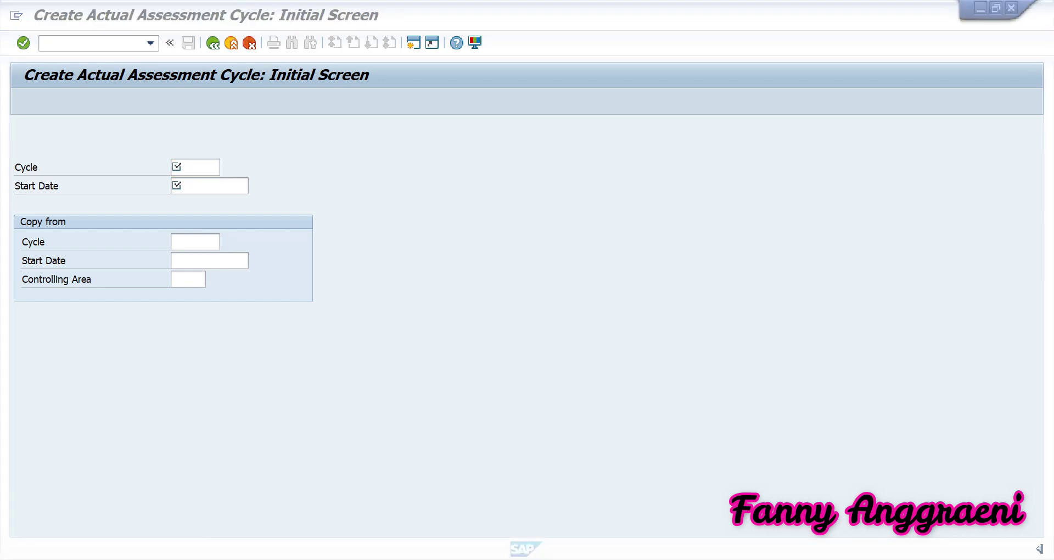
pyautogui.moveTo(724, 540); pyautogui.dragTo(894, 540)
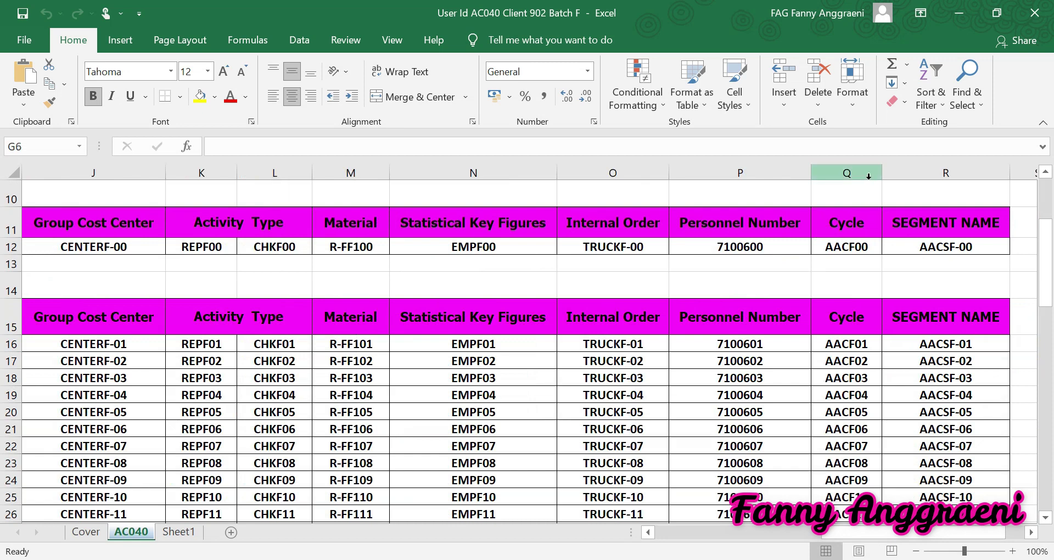
pyautogui.click(855, 246)
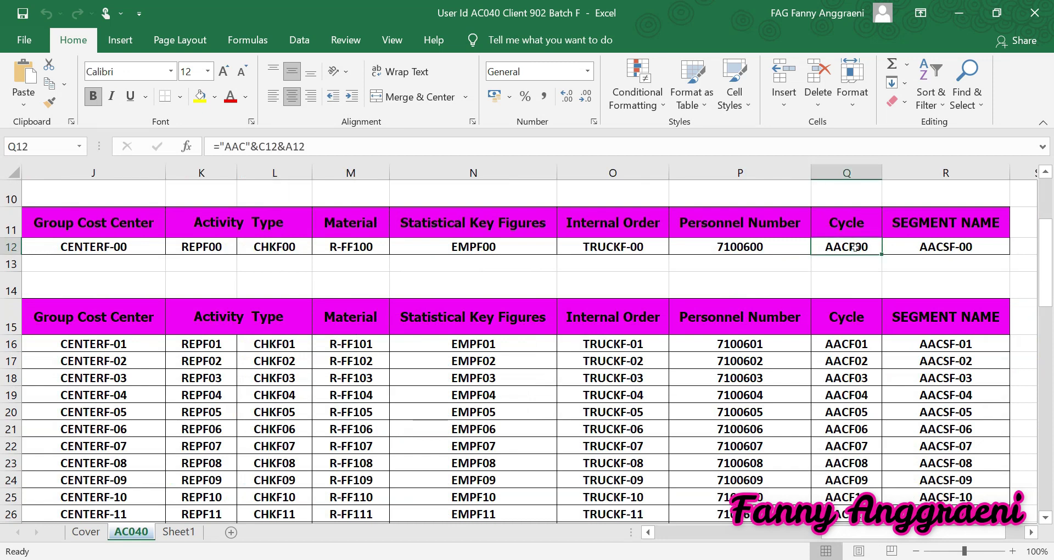
pyautogui.hotkey('ctrl', 'c')
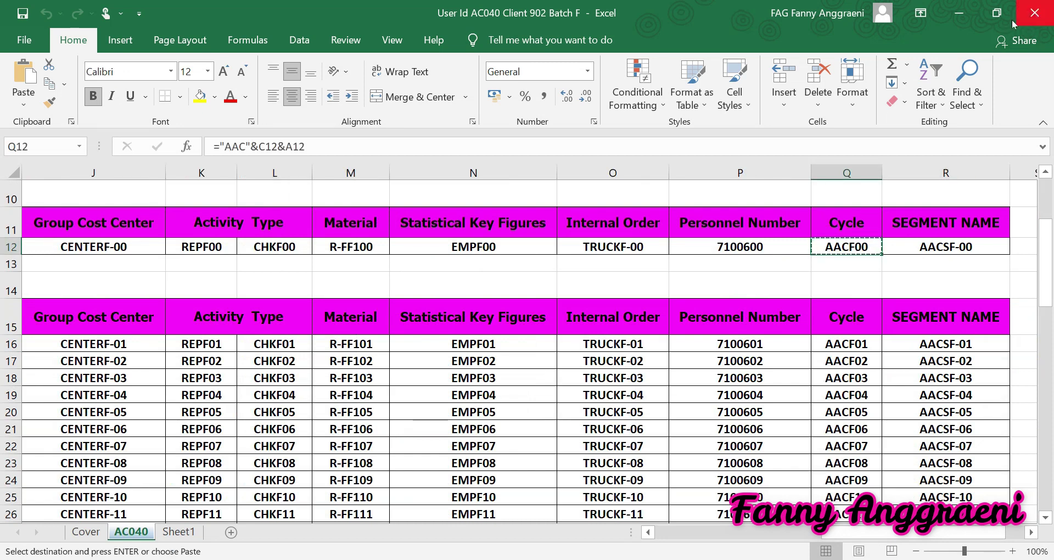
pyautogui.click(968, 16)
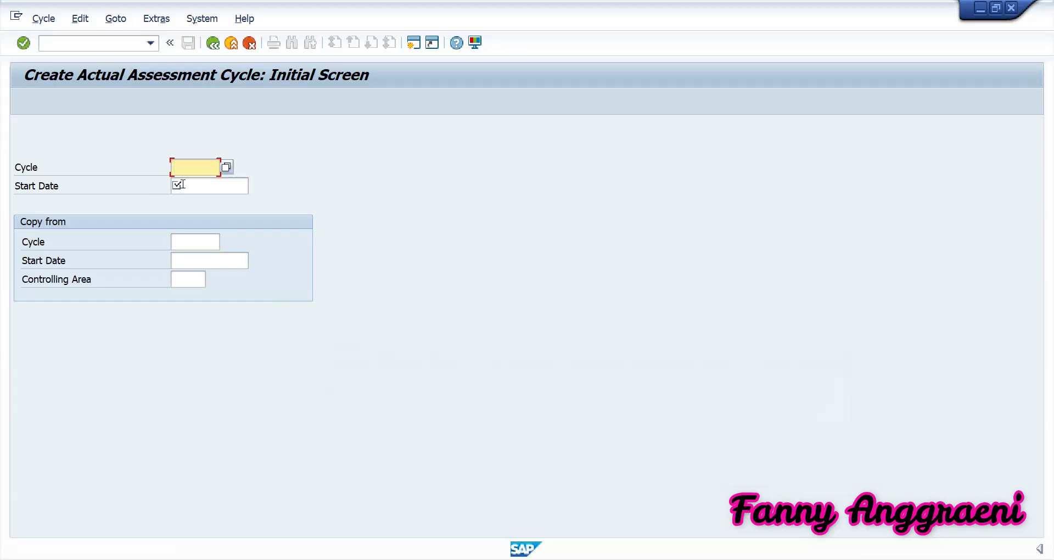
# Step: Enter cycle AACF00 with start date 01.01.2021 and confirm
pyautogui.hotkey('ctrl', 'v')
pyautogui.click(236, 185)
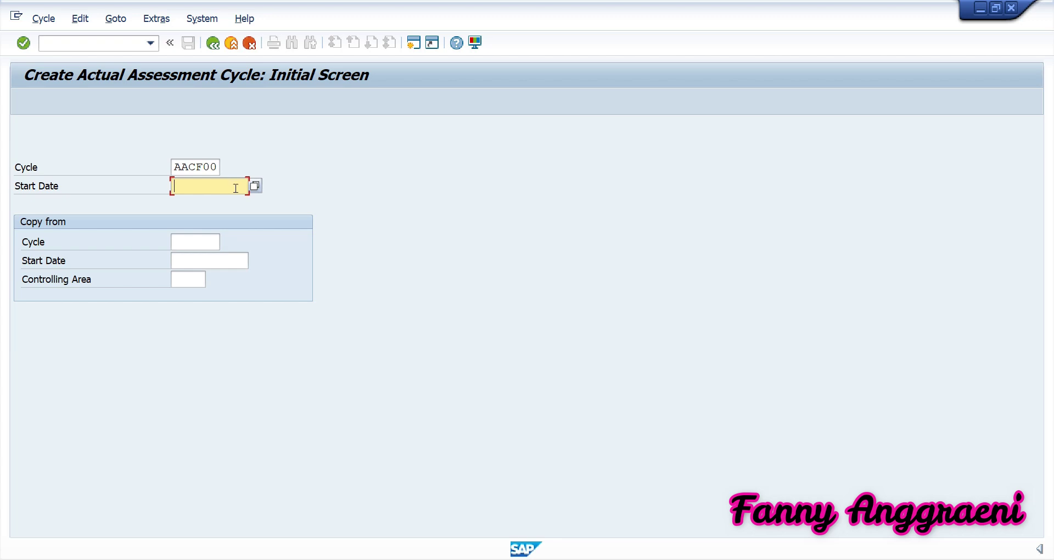
pyautogui.write('01.')
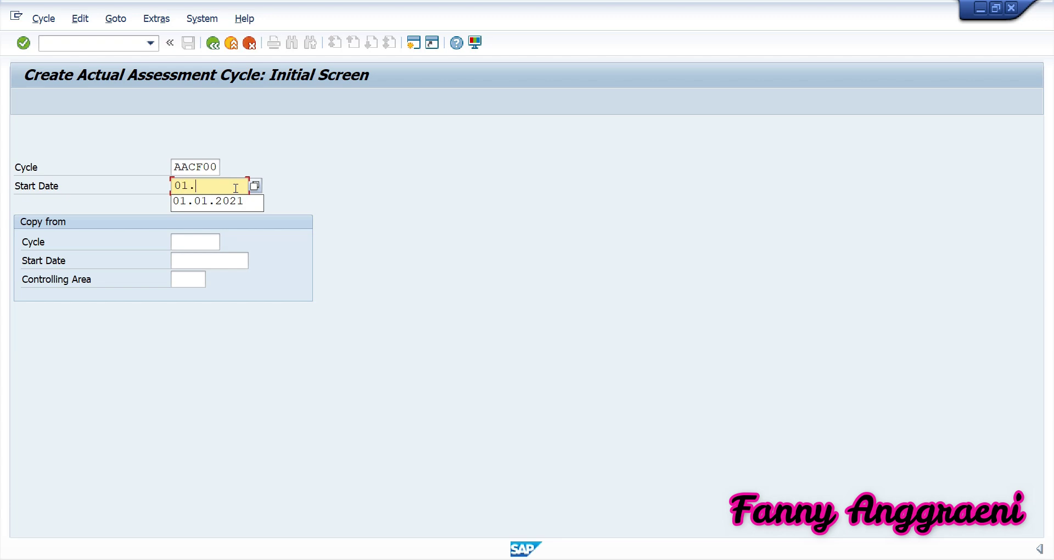
pyautogui.write('0')
pyautogui.press('Down')
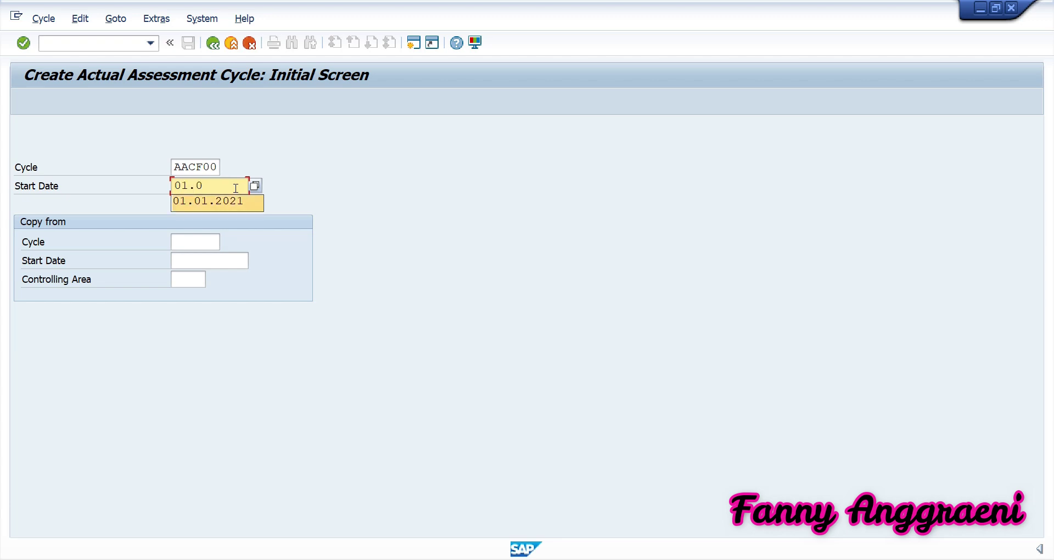
pyautogui.press('Return')
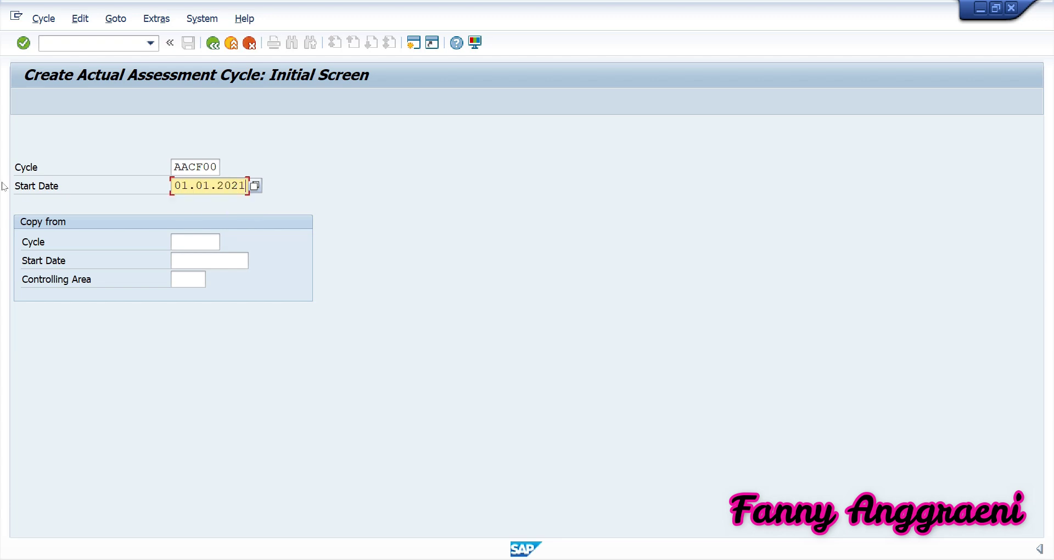
pyautogui.press('Return')
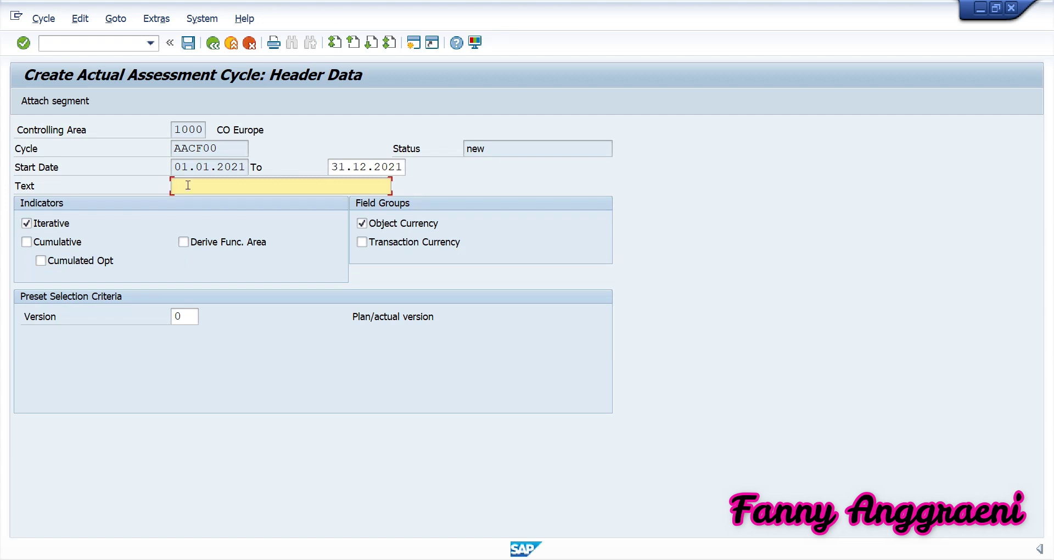
# Step: Enter 'Group F00 Assessment' as the cycle's text
pyautogui.write('Group')
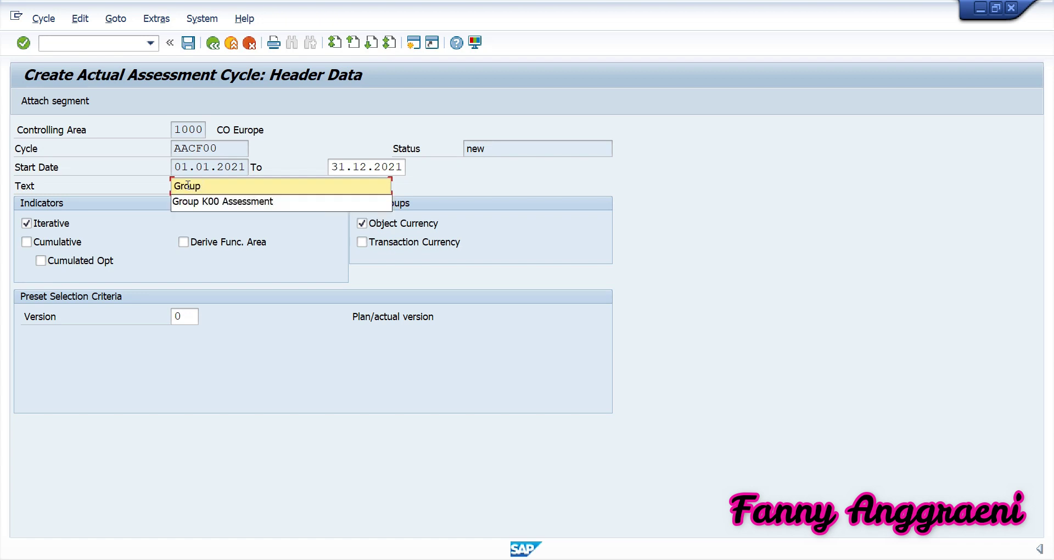
pyautogui.write(' F')
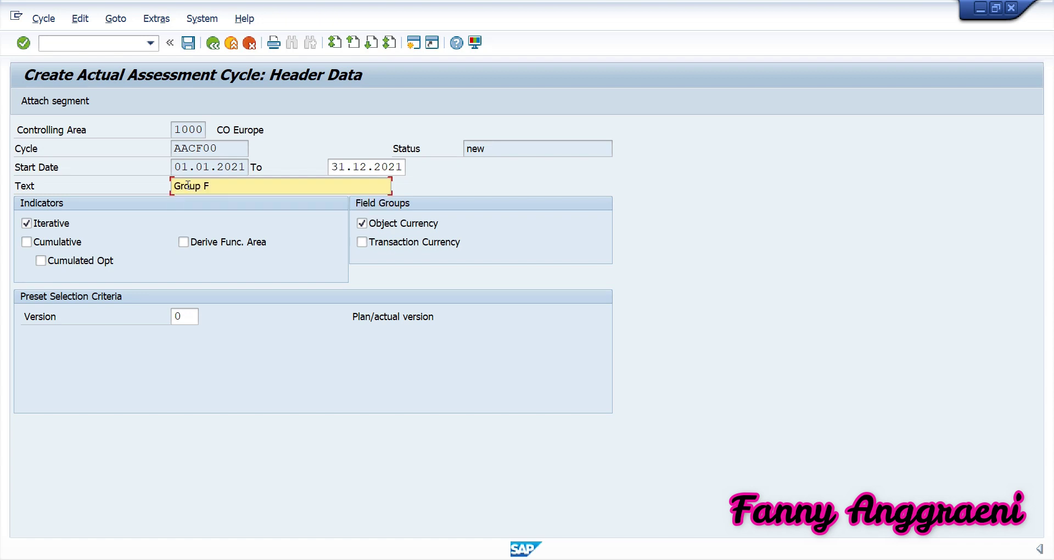
pyautogui.write('00 Assessment')
pyautogui.click(114, 18)
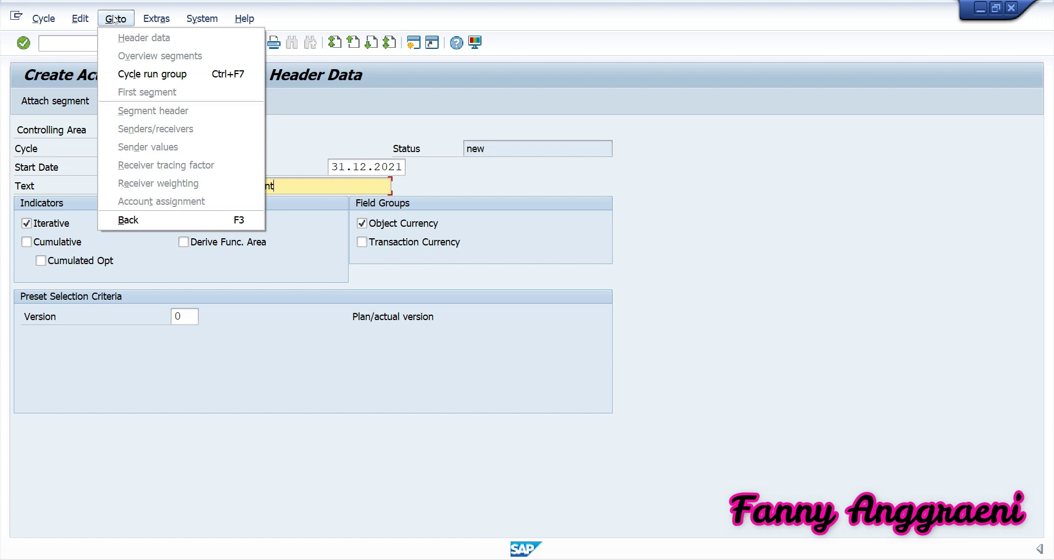
# Step: Start a new cycle run group numbered GF00
pyautogui.click(153, 74)
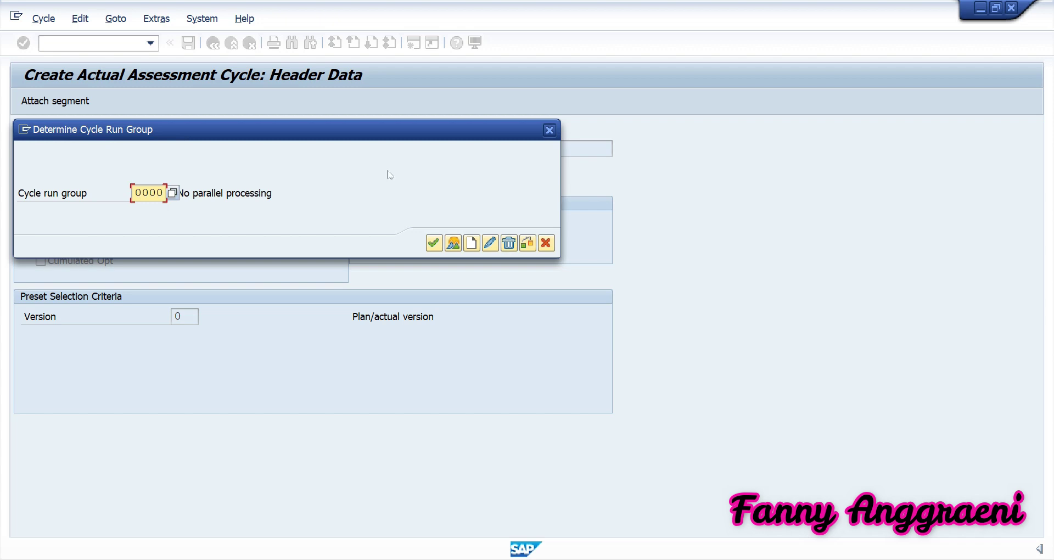
pyautogui.click(472, 244)
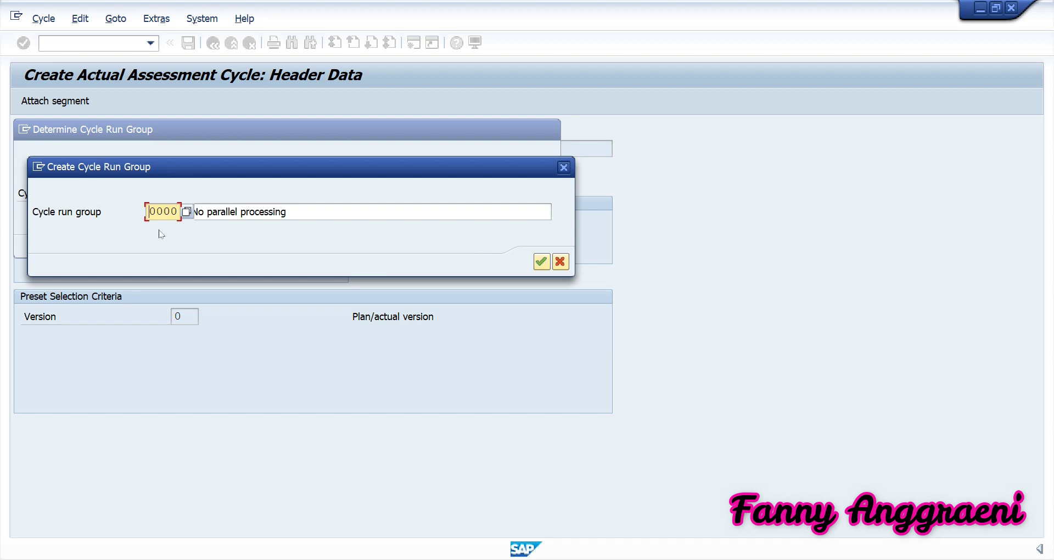
pyautogui.moveTo(148, 212); pyautogui.dragTo(212, 206)
pyautogui.press('BackSpace')
pyautogui.write('G')
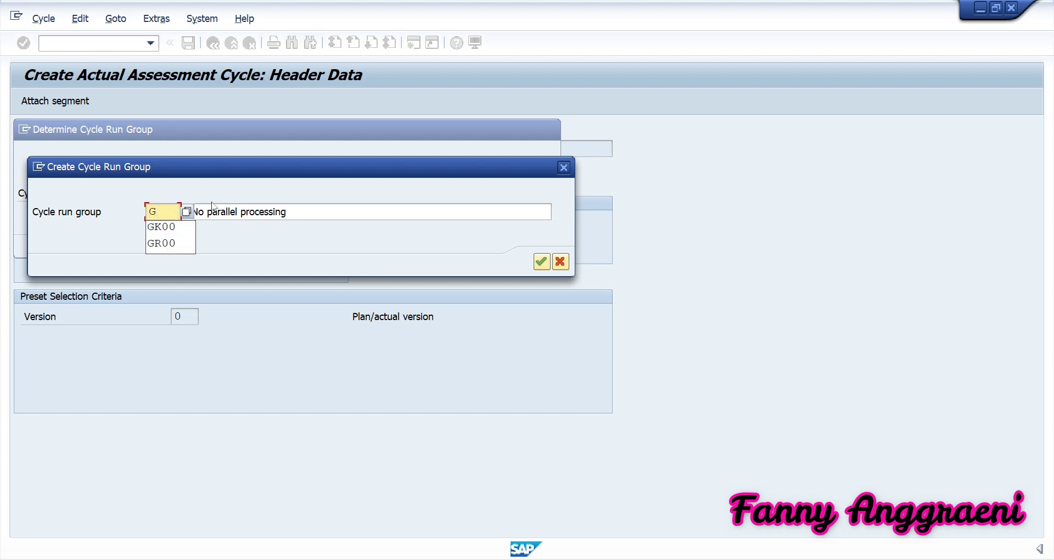
pyautogui.write('F')
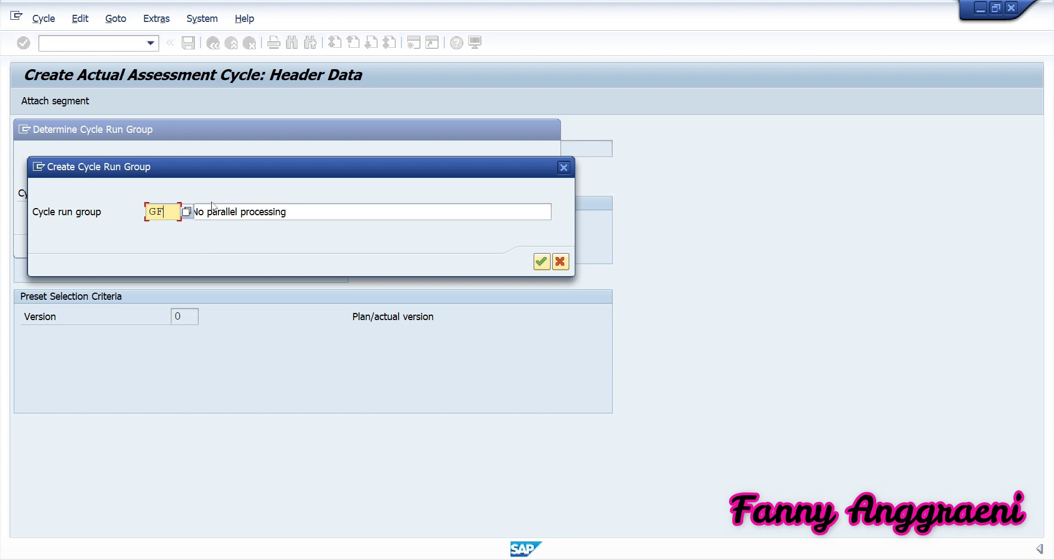
pyautogui.write('00')
# Step: Describe the run group as 'Group GF00 Cycle Run Group' and confirm its creation
pyautogui.click(316, 210)
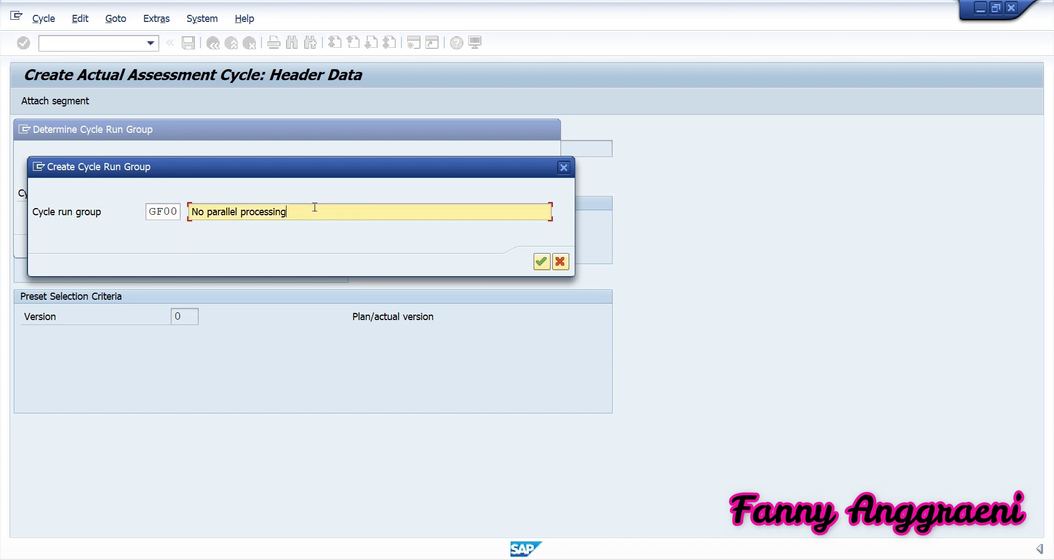
pyautogui.moveTo(315, 207); pyautogui.dragTo(174, 240)
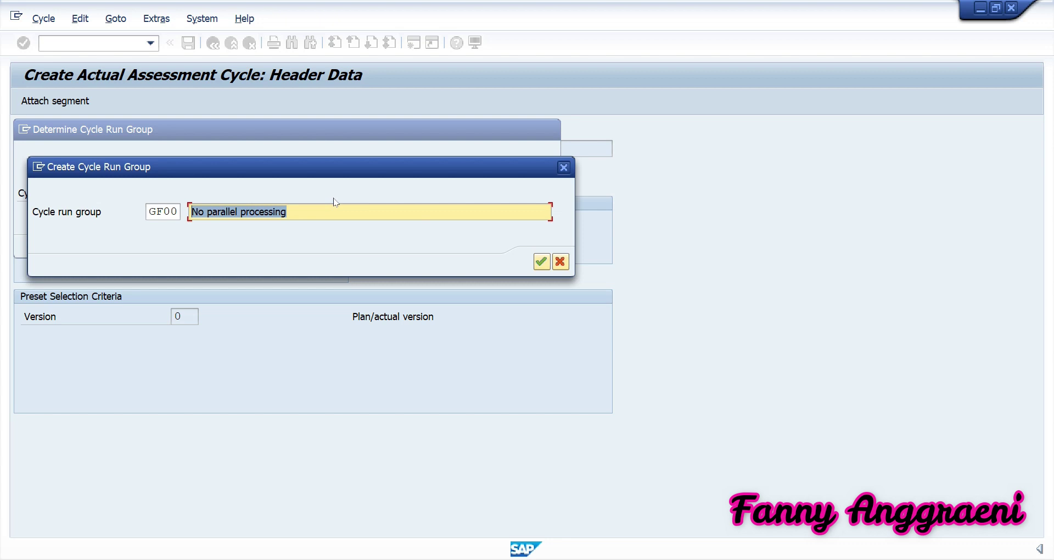
pyautogui.press('BackSpace')
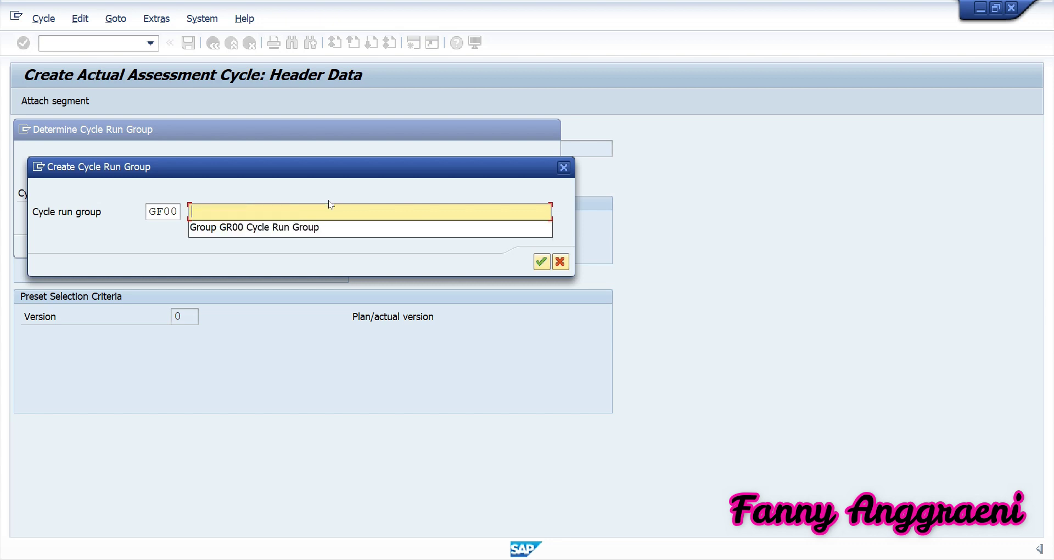
pyautogui.write('Group ')
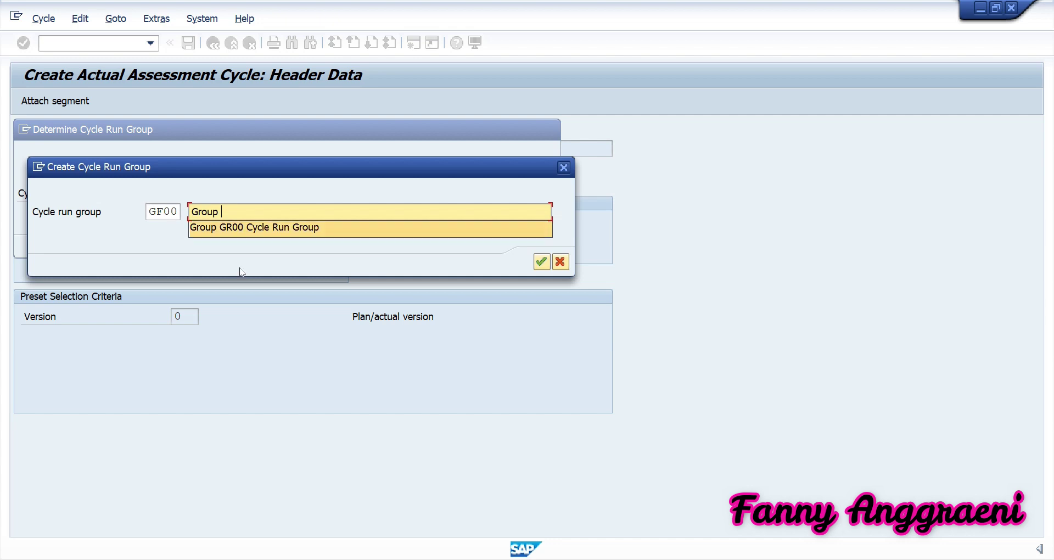
pyautogui.write('GF00')
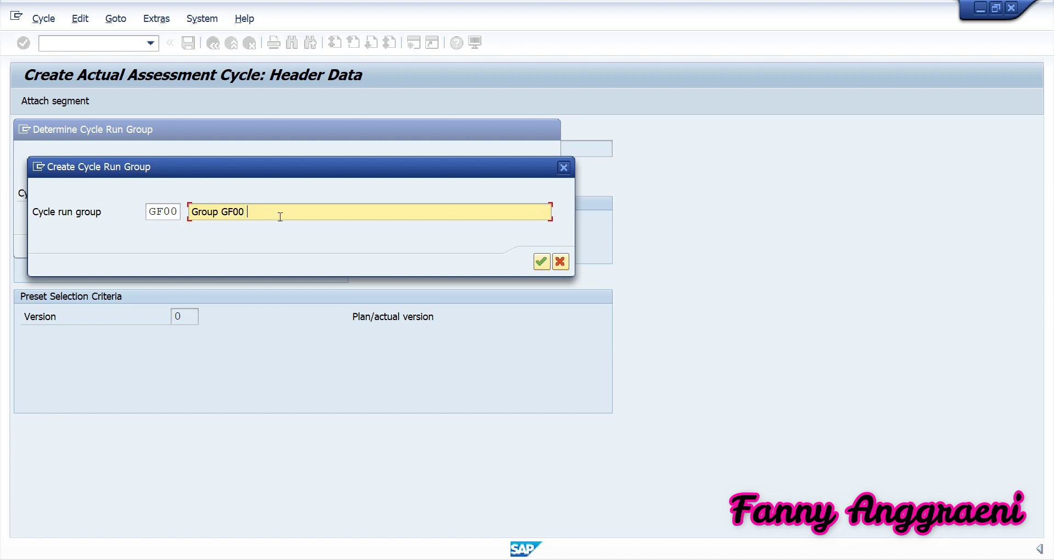
pyautogui.write(' Cycle Run Group')
pyautogui.click(539, 266)
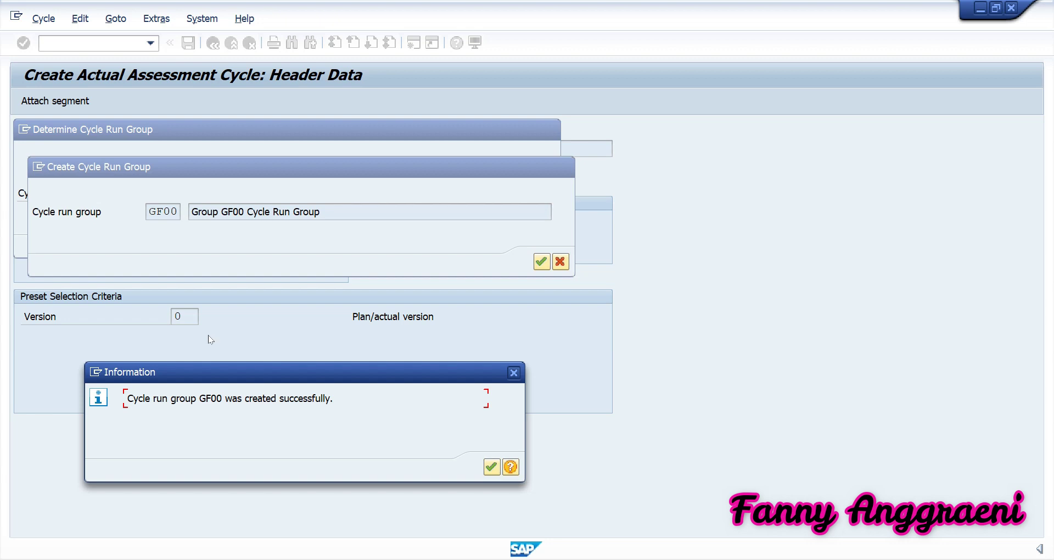
pyautogui.click(492, 467)
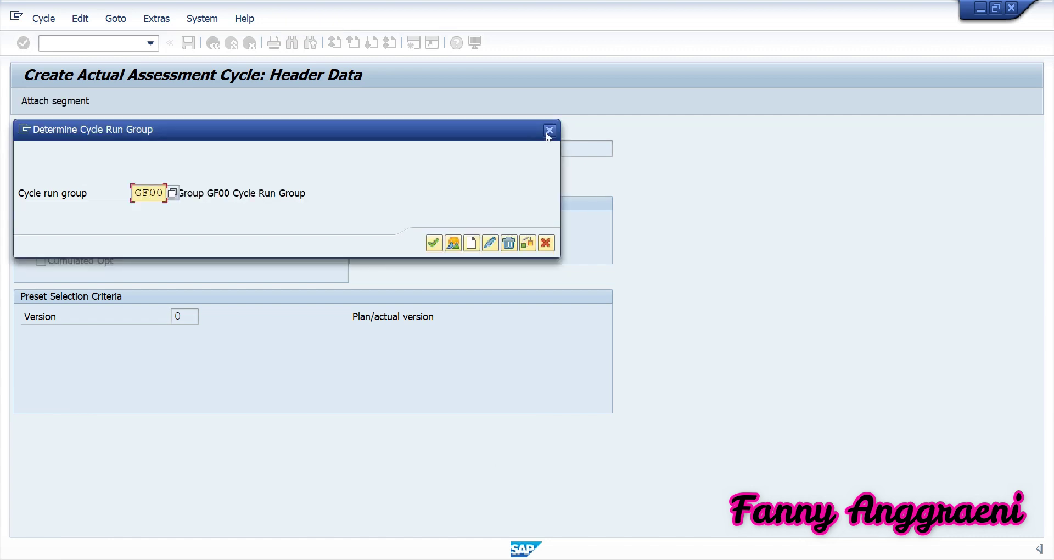
# Step: Close the run group dialog and attach a new segment to cycle AACF00
pyautogui.click(550, 131)
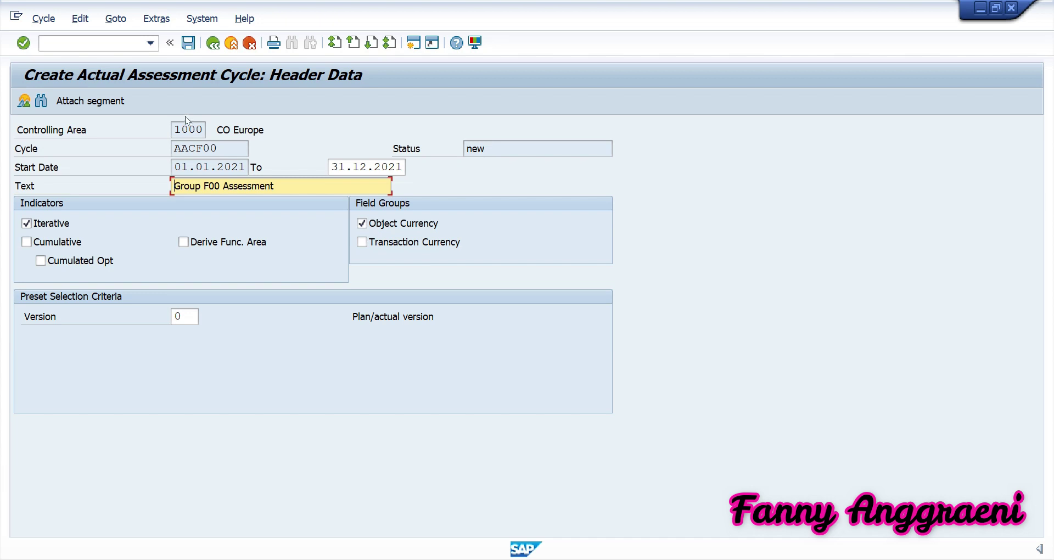
pyautogui.click(102, 104)
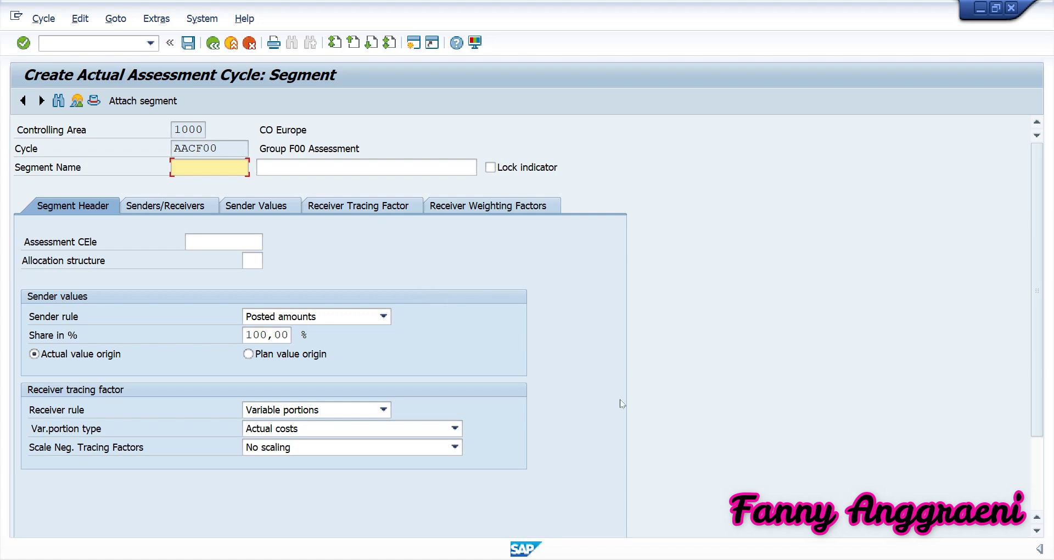
# Step: Copy segment name AACSF-00 from Excel cell R12 and go back to SAP
pyautogui.hotkey('alt', 'Tab')
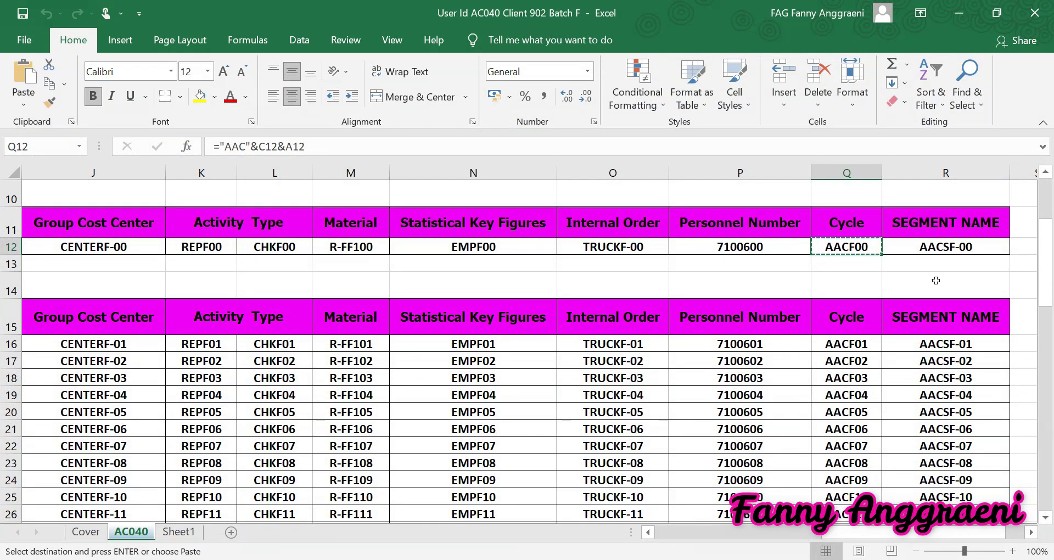
pyautogui.press('Right')
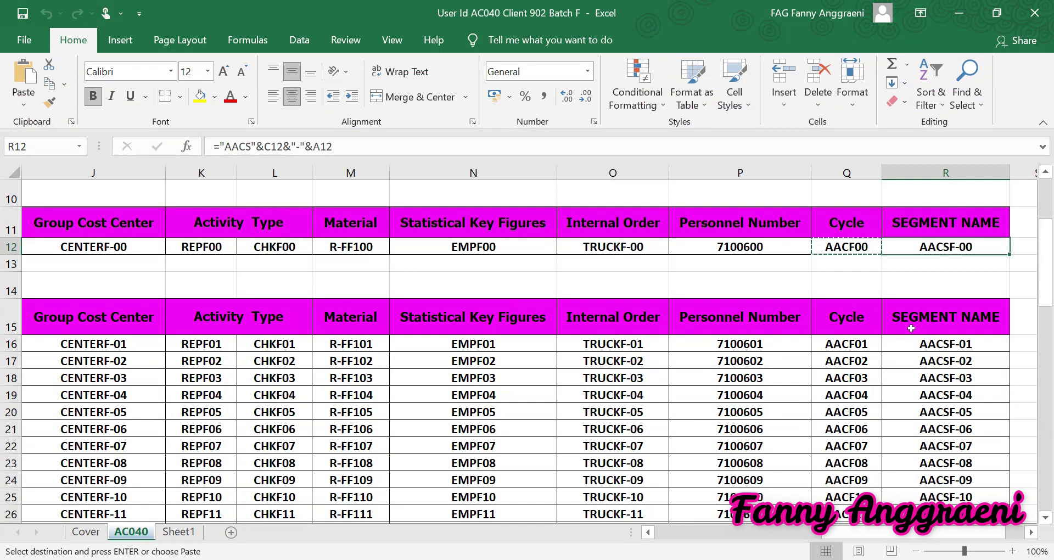
pyautogui.hotkey('ctrl', 'c')
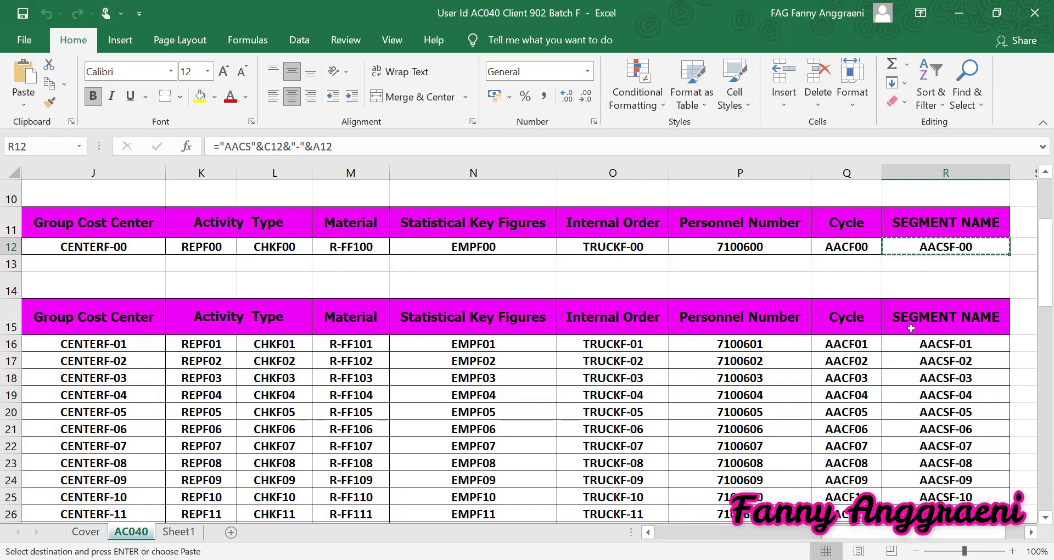
pyautogui.click(966, 16)
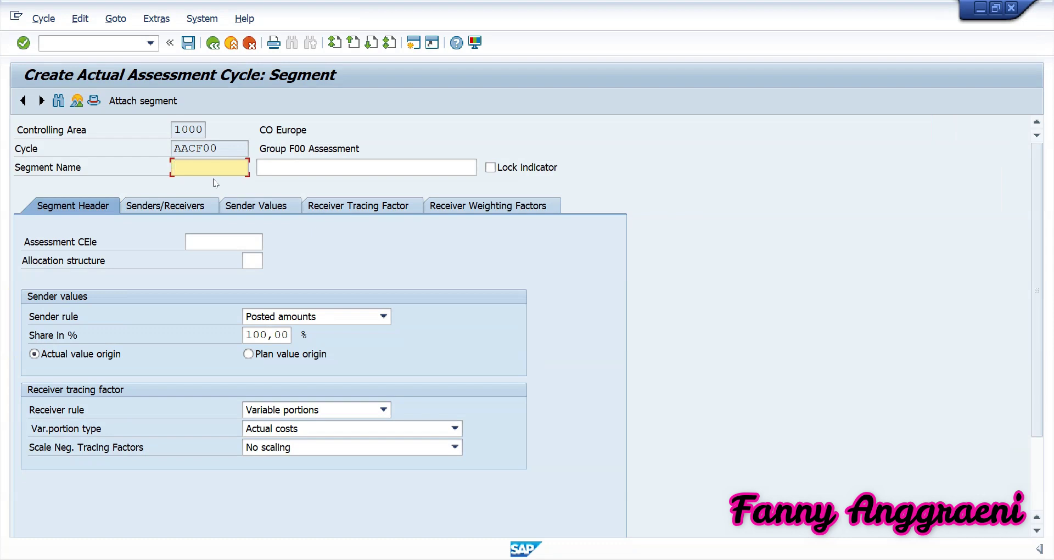
# Step: Name the segment AACSF-00 'Service F00 Assessment' with cost element 631300 and a Fixed percentages receiver rule
pyautogui.hotkey('ctrl', 'v')
pyautogui.press('Tab')
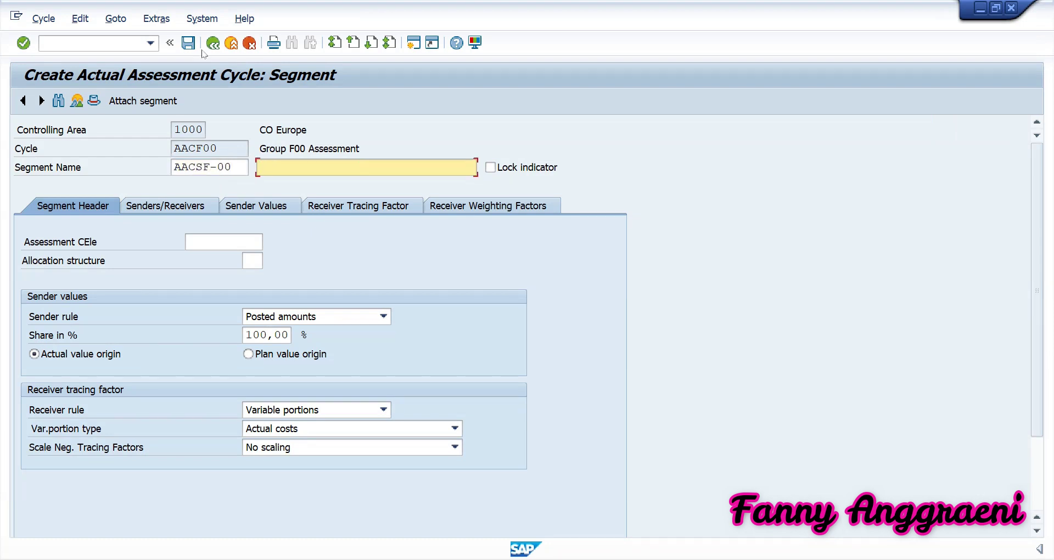
pyautogui.write('Service ')
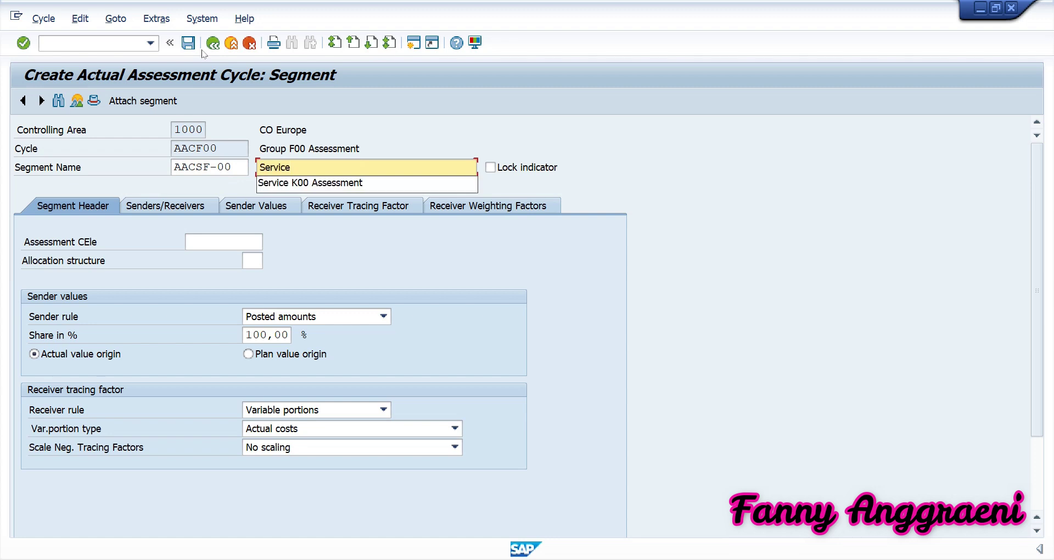
pyautogui.write('F00')
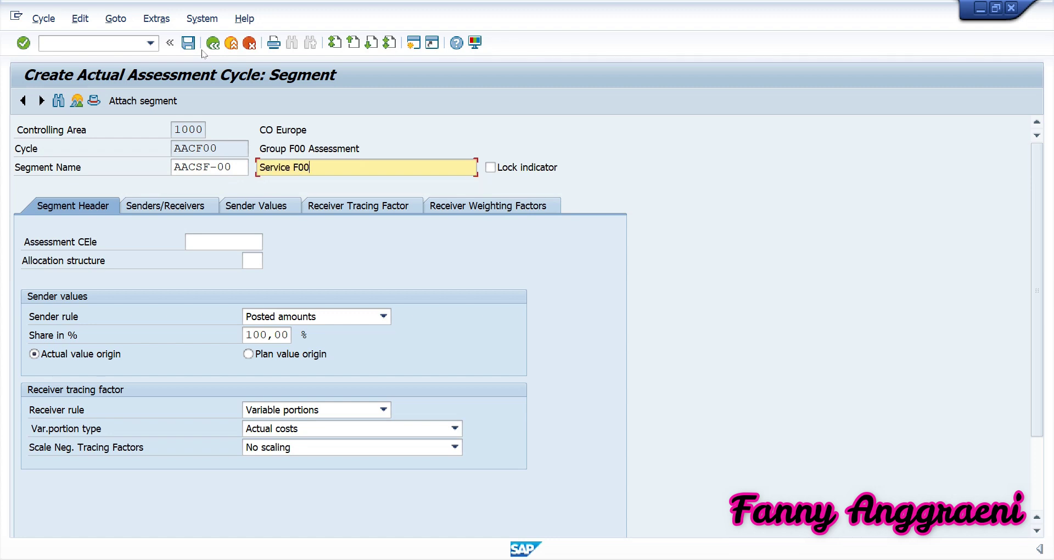
pyautogui.write(' Assessment')
pyautogui.click(239, 240)
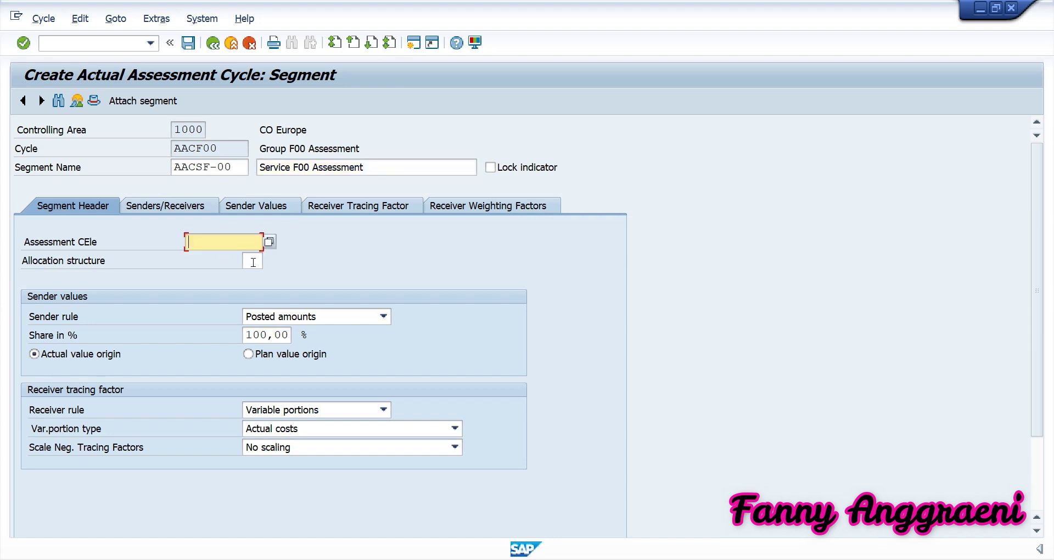
pyautogui.write('631300')
pyautogui.press('Tab')
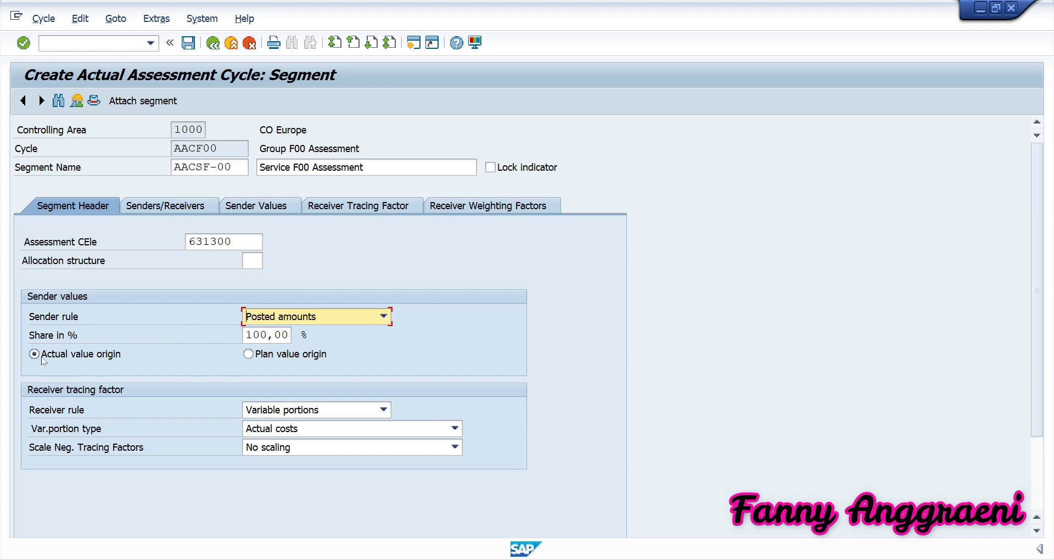
pyautogui.click(312, 415)
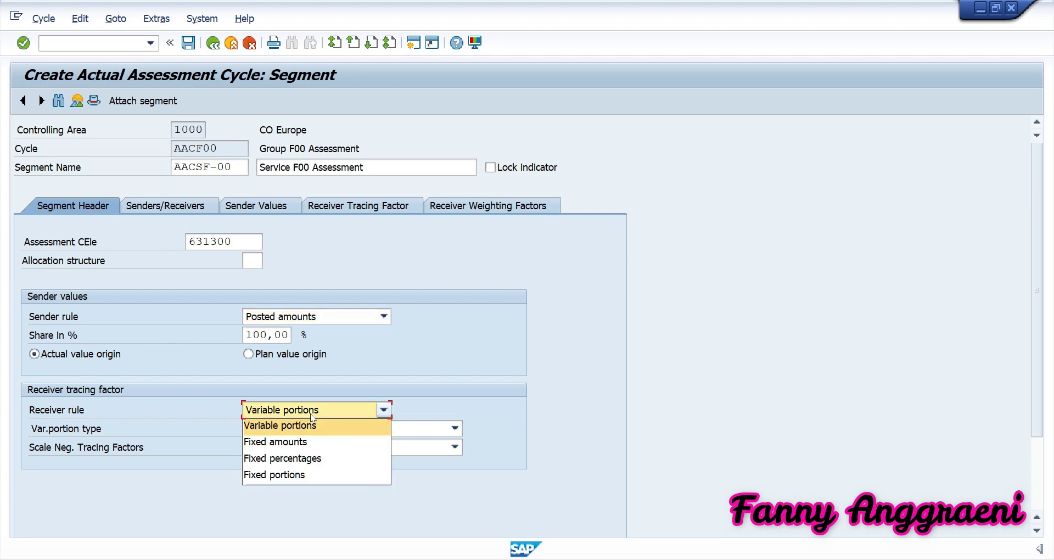
pyautogui.click(313, 457)
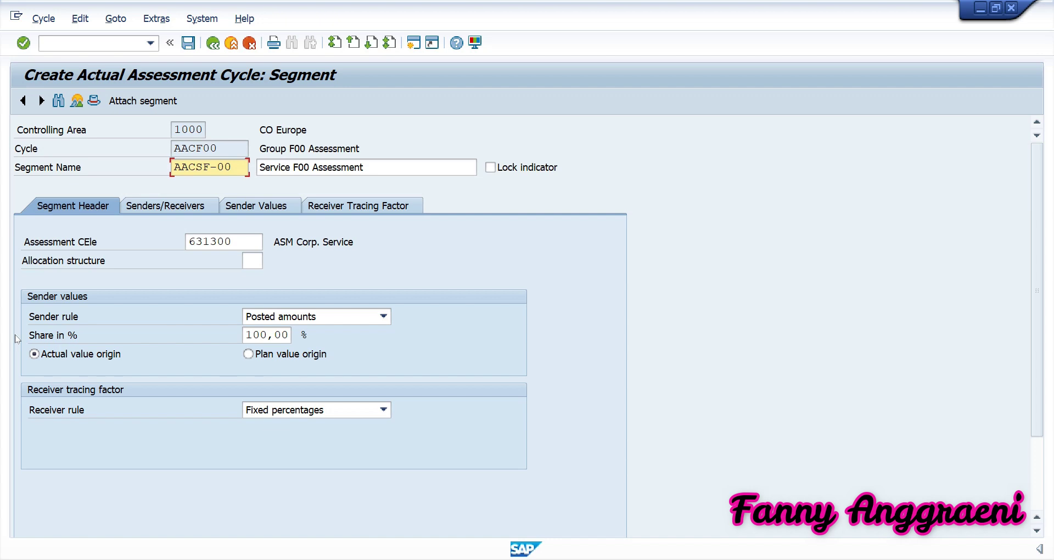
# Step: Enter SERVF-00 as the sender cost center on the Senders/Receivers tab
pyautogui.click(166, 205)
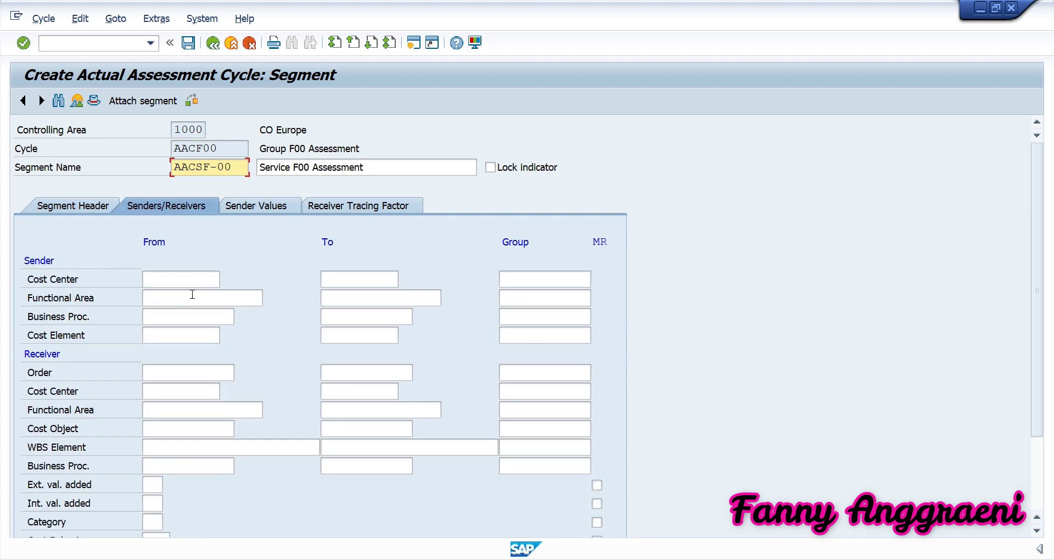
pyautogui.click(191, 279)
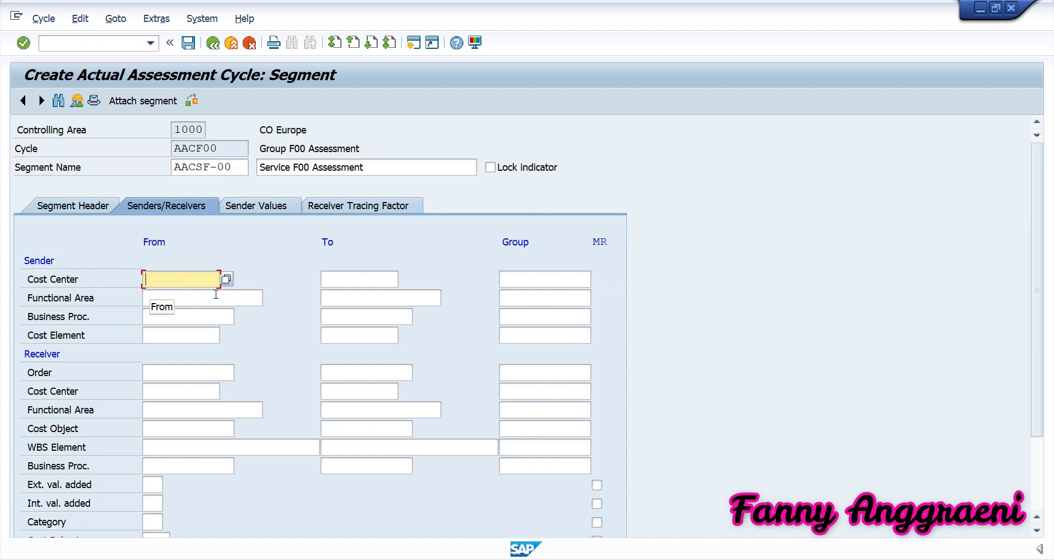
pyautogui.write('SERV')
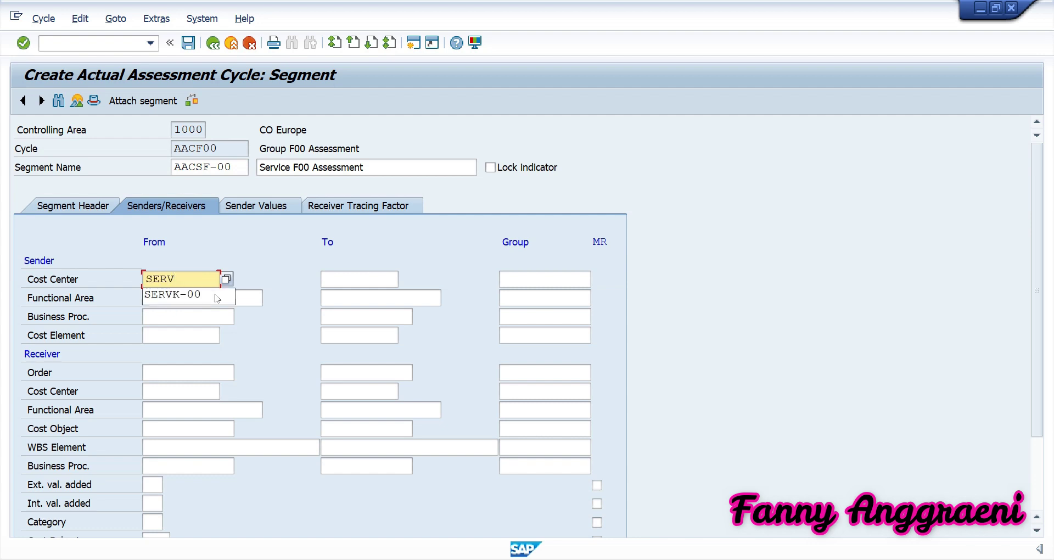
pyautogui.write('F-00')
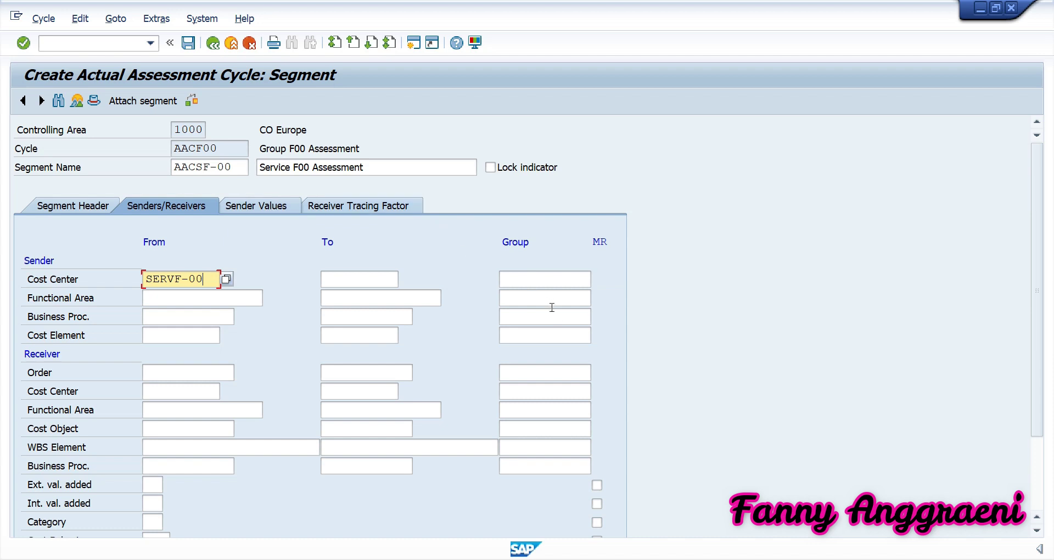
pyautogui.click(558, 339)
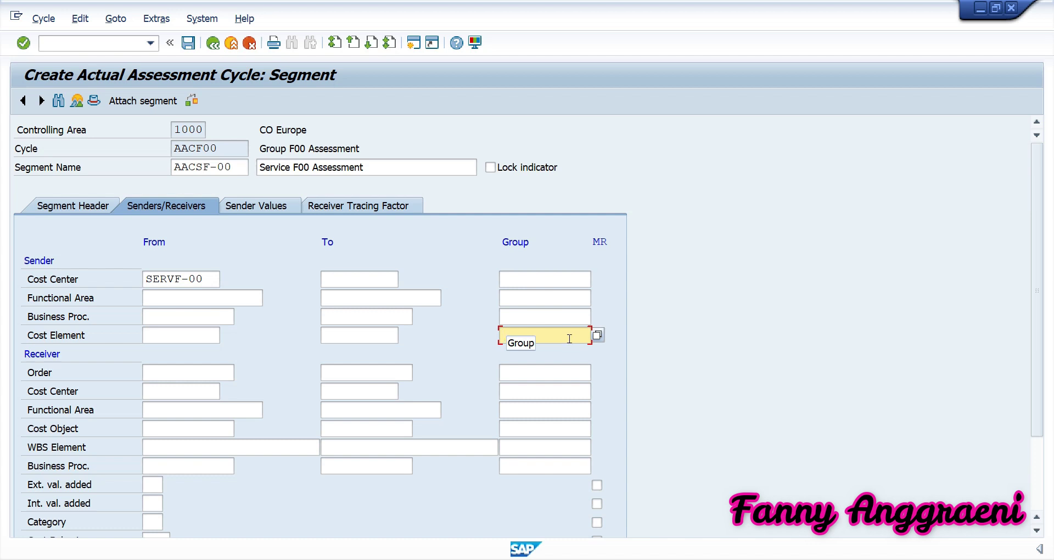
# Step: Choose OAS as the sender cost element group and HAC040 as the receiver cost center group
pyautogui.click(601, 338)
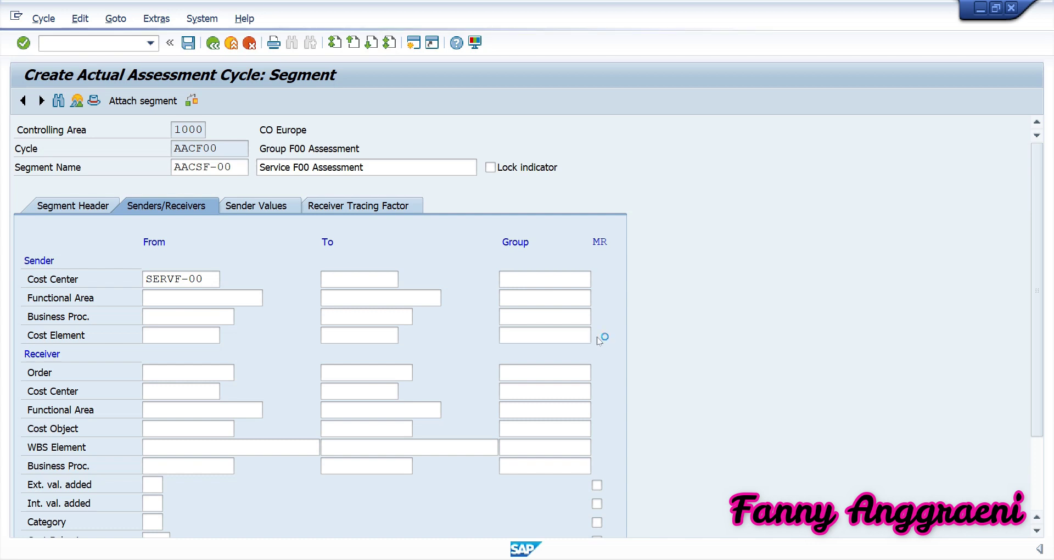
pyautogui.scroll(-20, 220, 307)
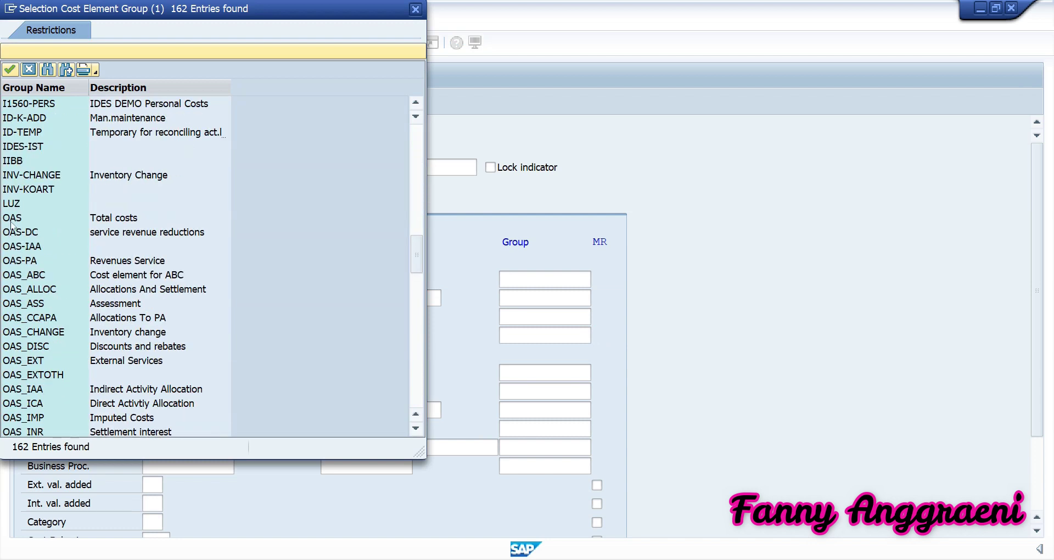
pyautogui.doubleClick(11, 220)
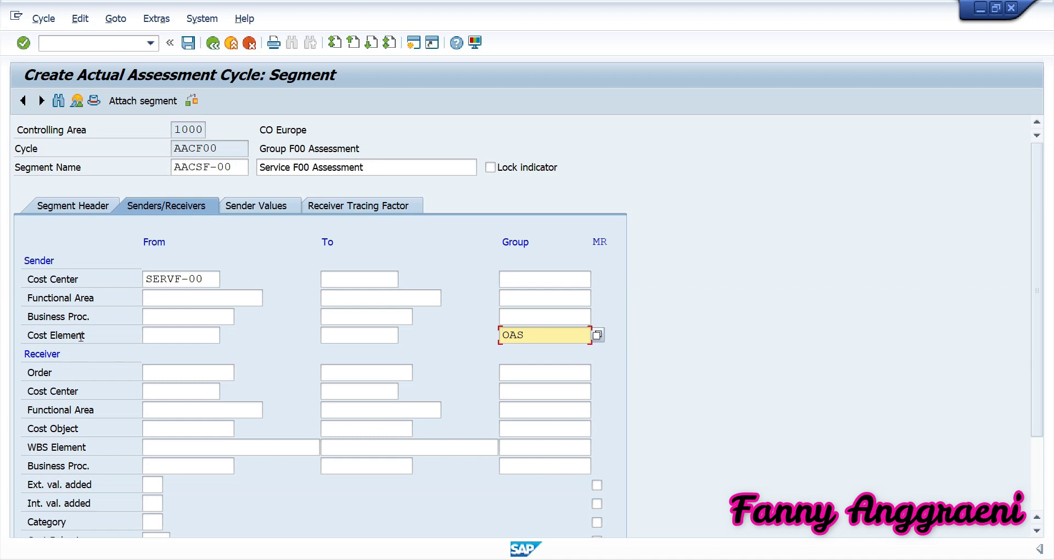
pyautogui.click(166, 393)
pyautogui.click(553, 396)
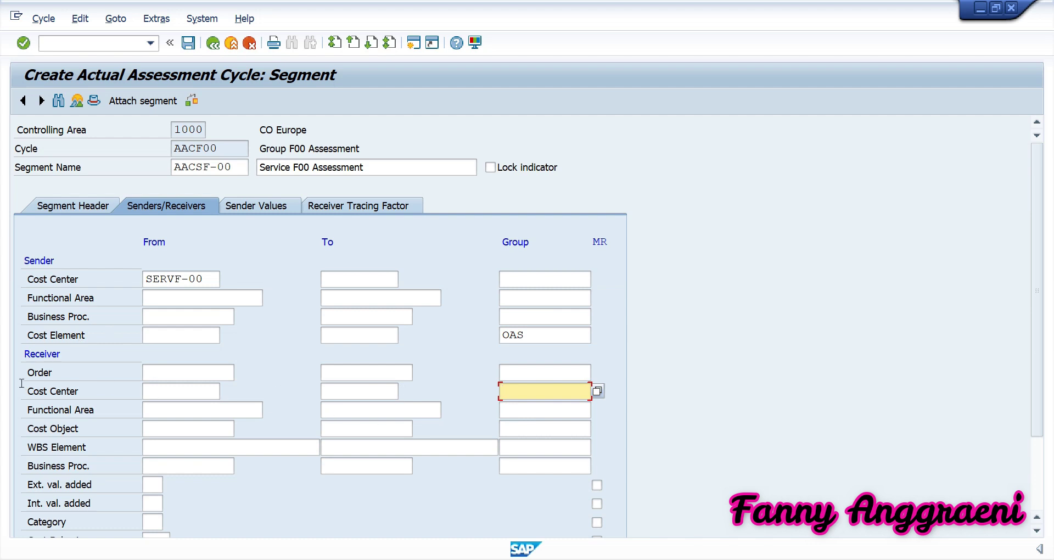
pyautogui.write('HAC040')
# Step: Give receiver PROD-00 a 5 percent portion on the Receiver Tracing Factor tab
pyautogui.click(334, 211)
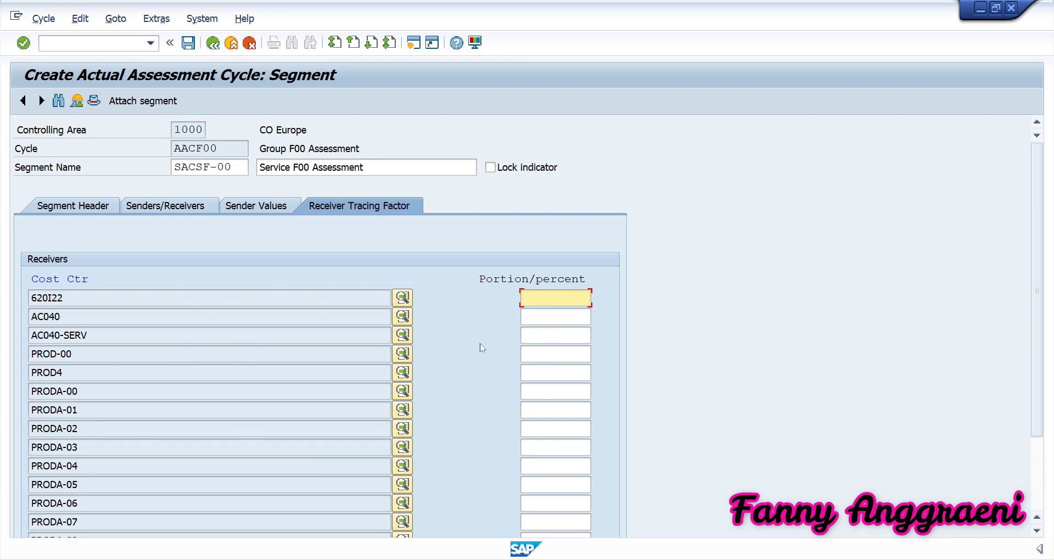
pyautogui.click(552, 353)
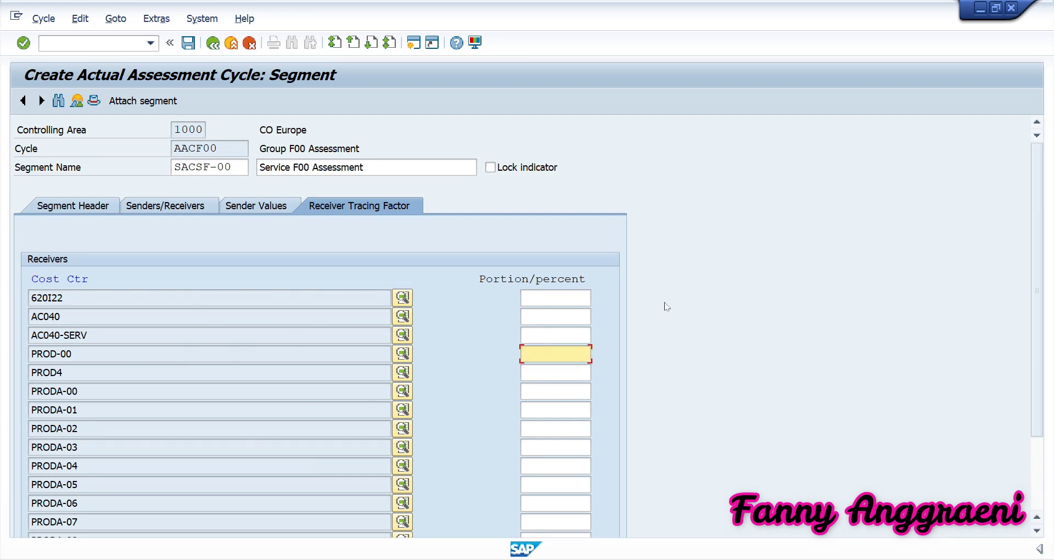
pyautogui.write('5')
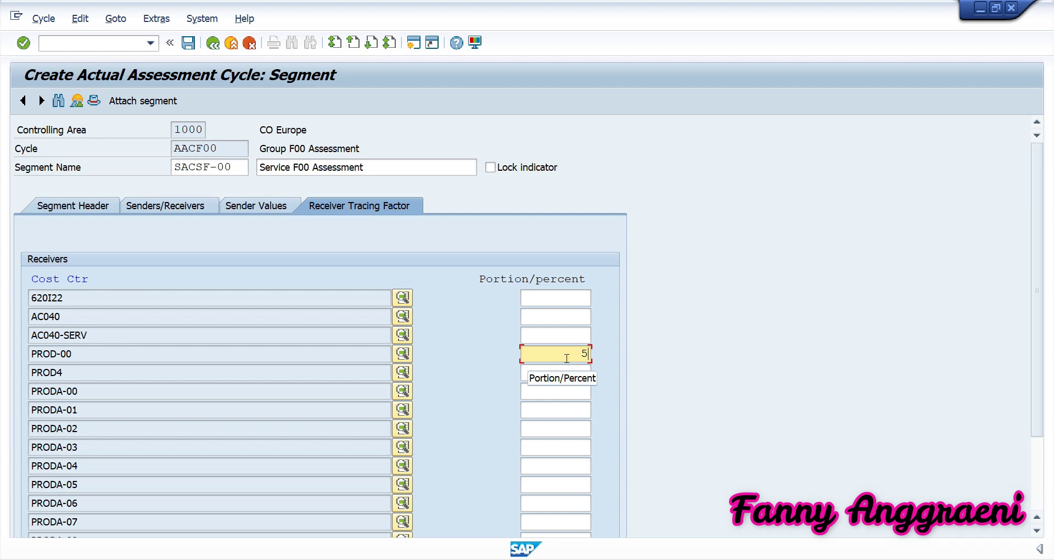
pyautogui.press('Return')
pyautogui.scroll(-3, 568, 356)
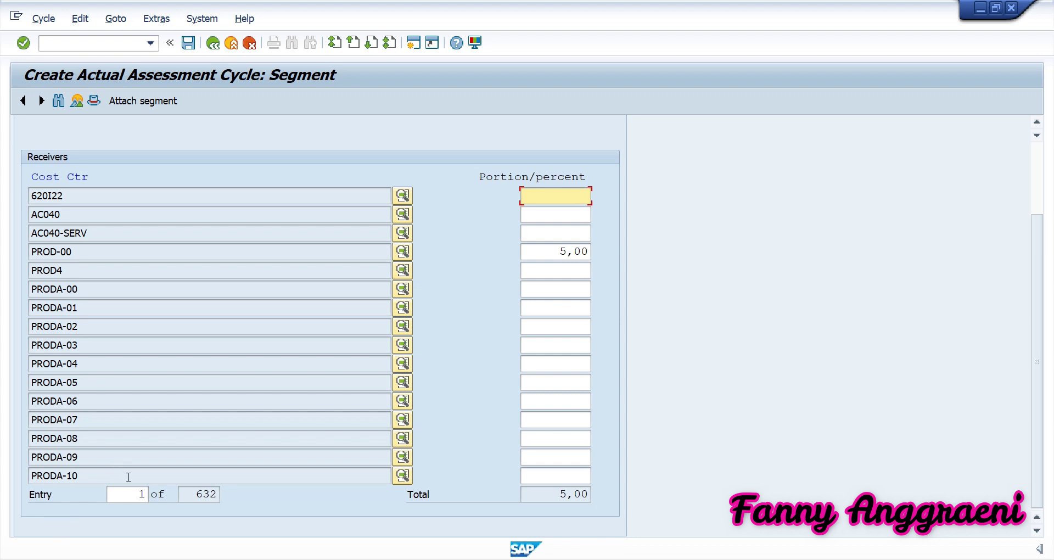
# Step: Jump to receiver entry 250 and give PRODF-00 a 95 percent portion, totalling 100,00
pyautogui.click(127, 494)
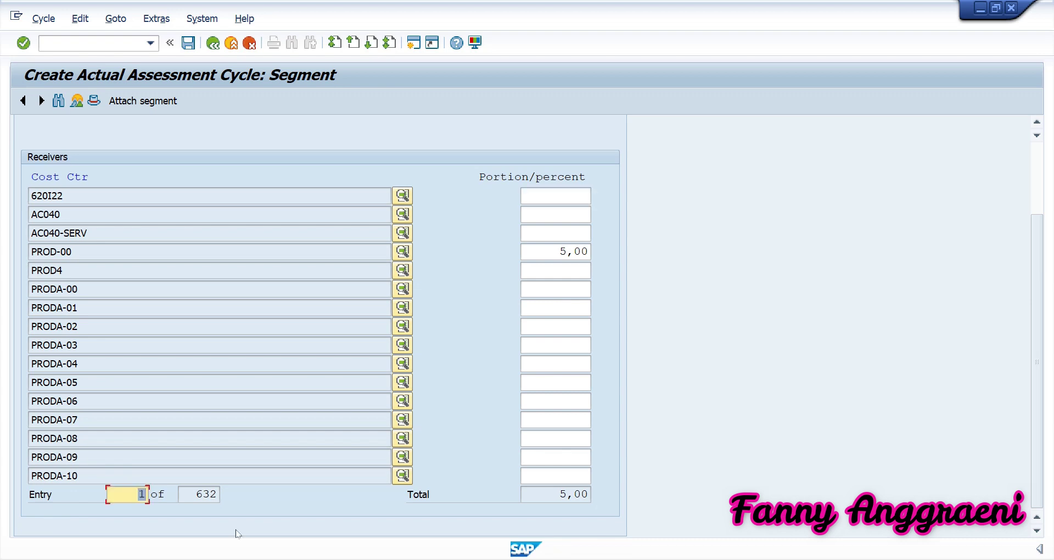
pyautogui.write('250')
pyautogui.press('Return')
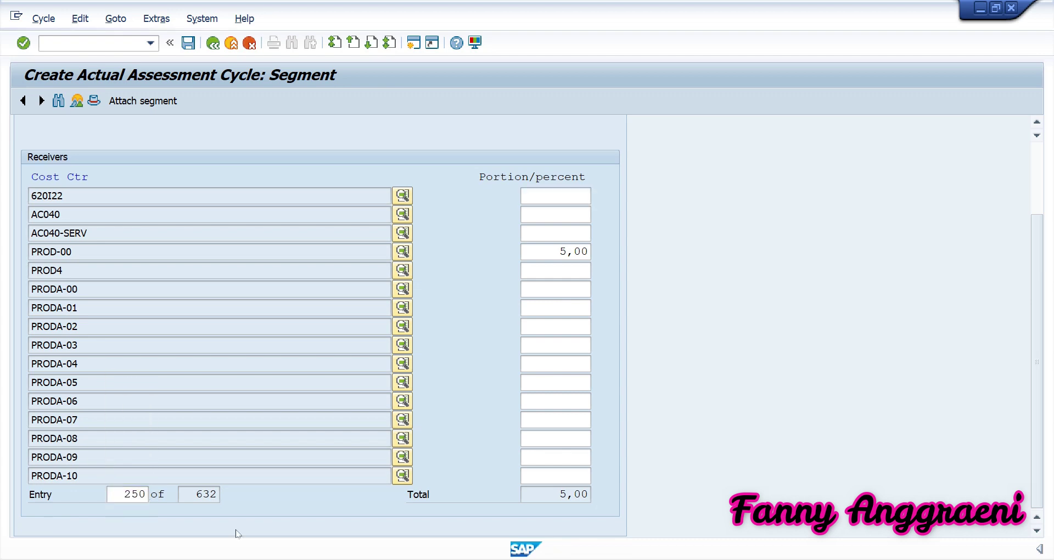
pyautogui.scroll(-2, 160, 496)
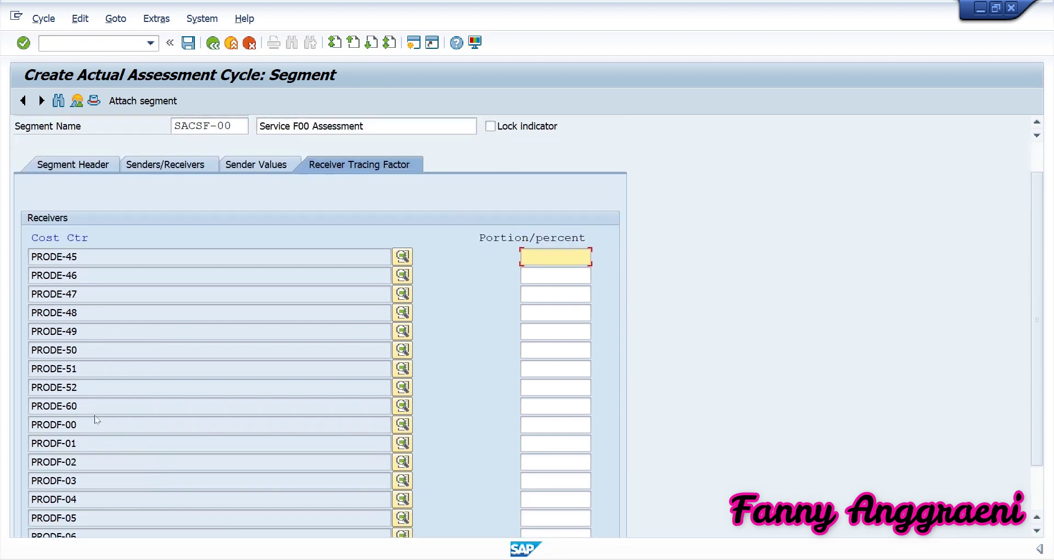
pyautogui.click(538, 426)
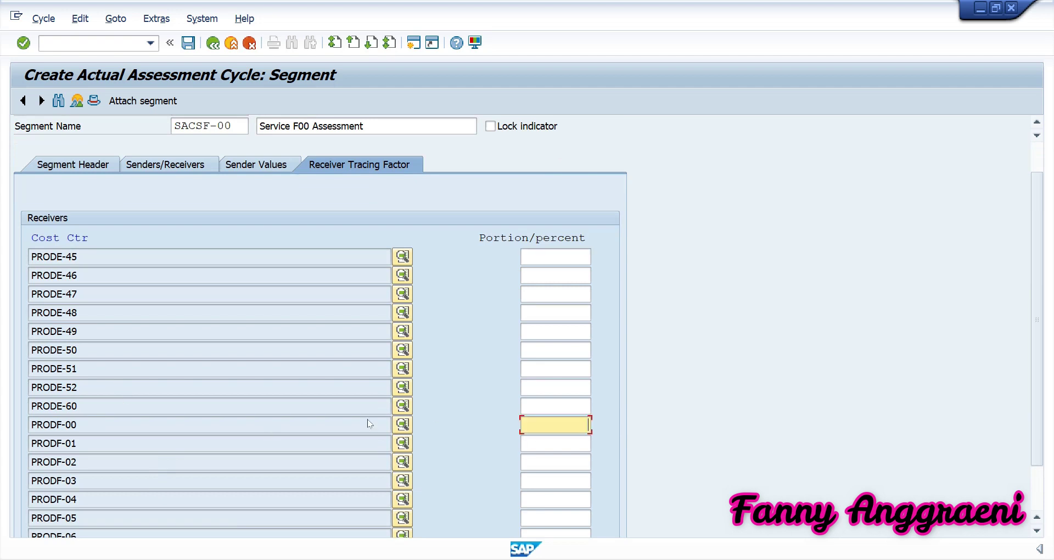
pyautogui.scroll(-1, 313, 430)
pyautogui.scroll(-1, 313, 429)
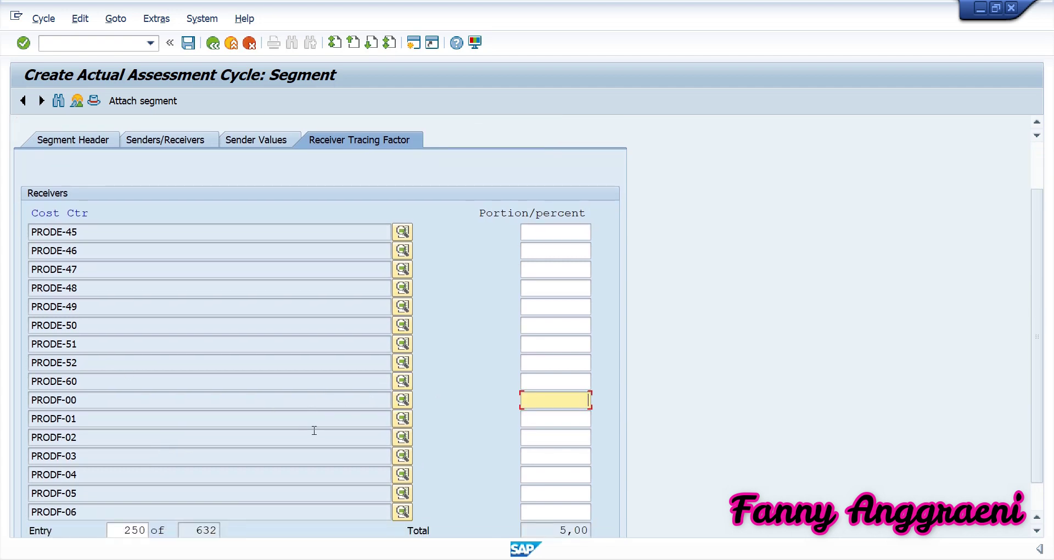
pyautogui.write('95')
pyautogui.click(565, 399)
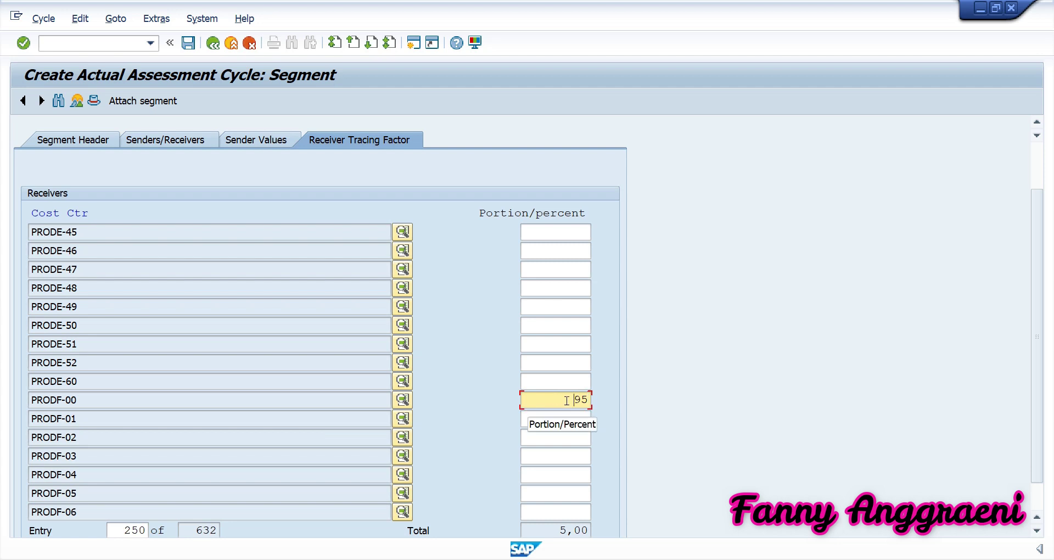
pyautogui.scroll(-1, 573, 439)
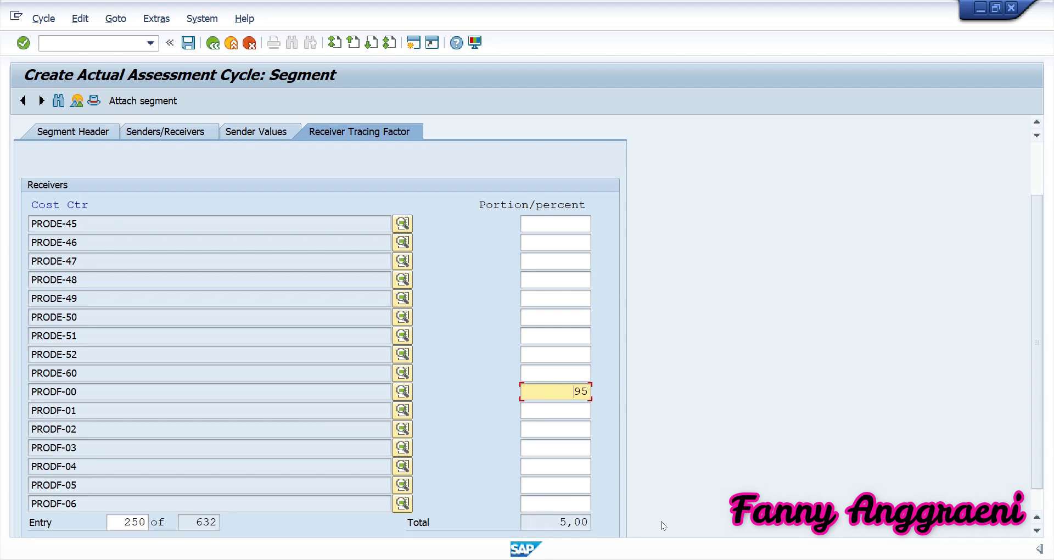
pyautogui.press('Return')
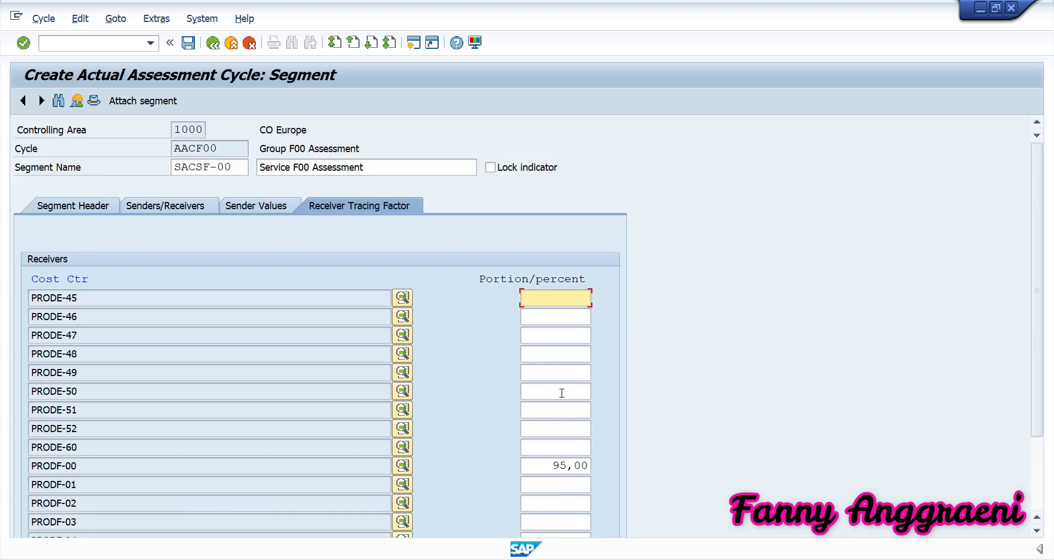
pyautogui.scroll(-5, 562, 392)
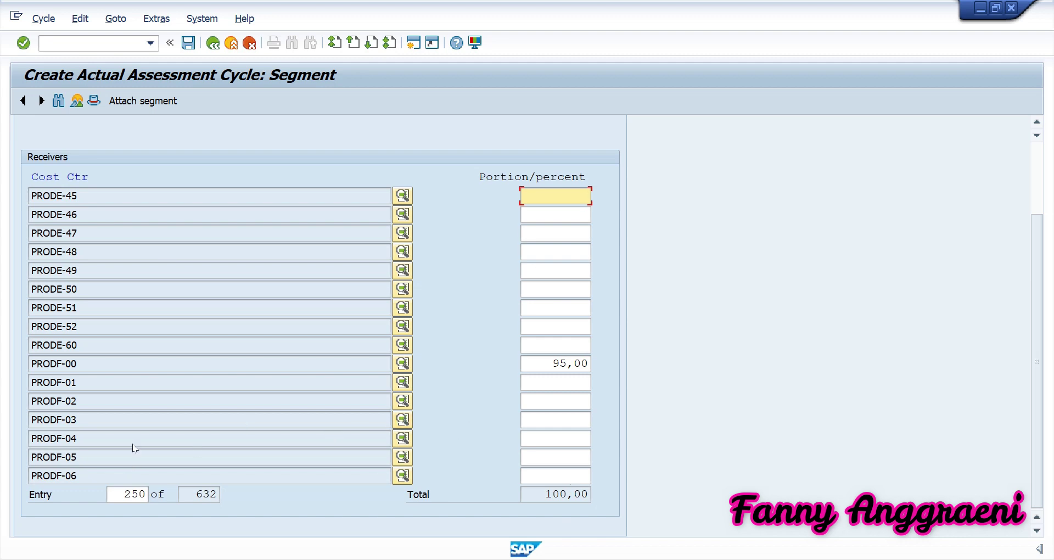
# Step: Browse the receiver list by jumping to entries 300, 500, 400 and 450
pyautogui.doubleClick(125, 494)
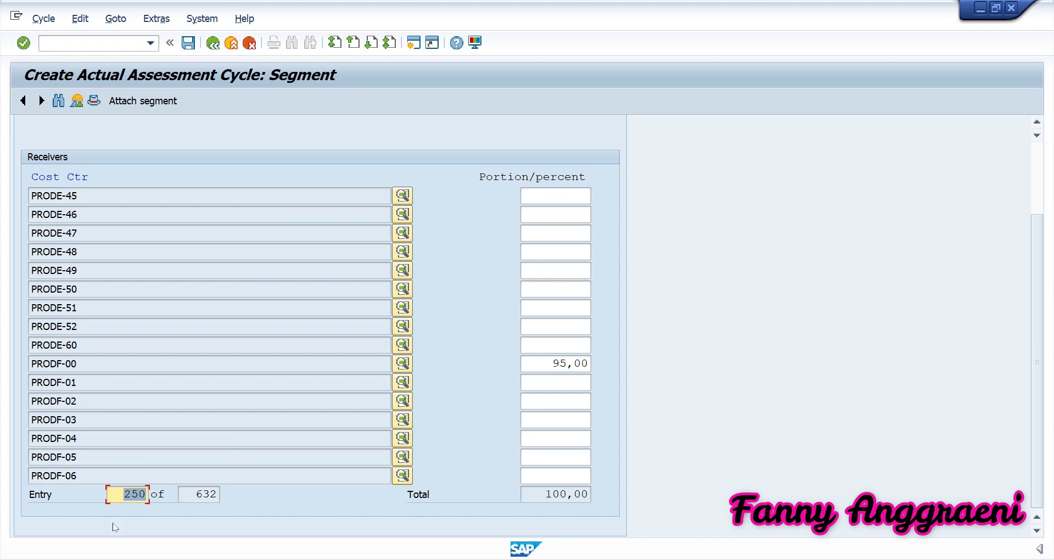
pyautogui.write('300')
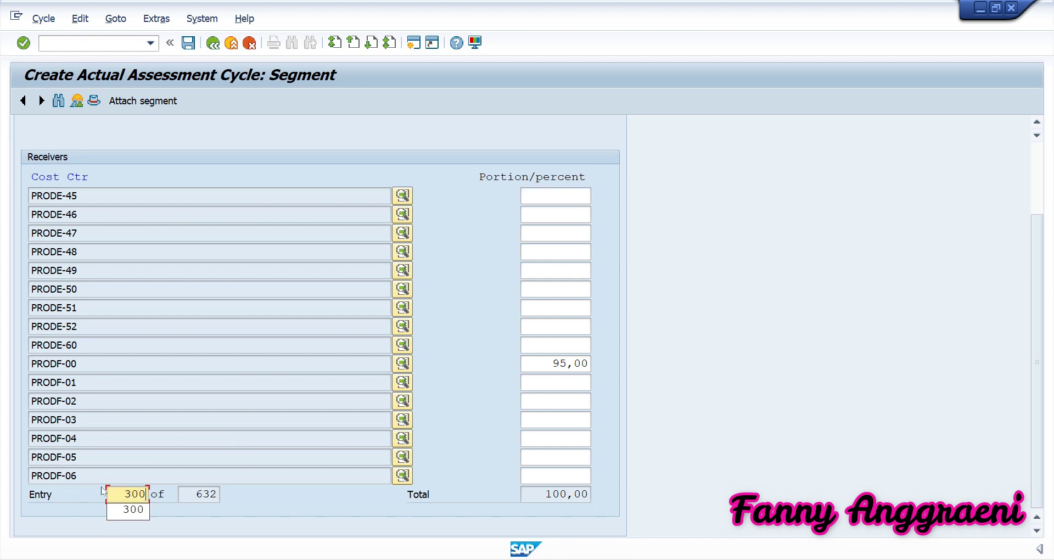
pyautogui.press('Return')
pyautogui.scroll(-3, 103, 486)
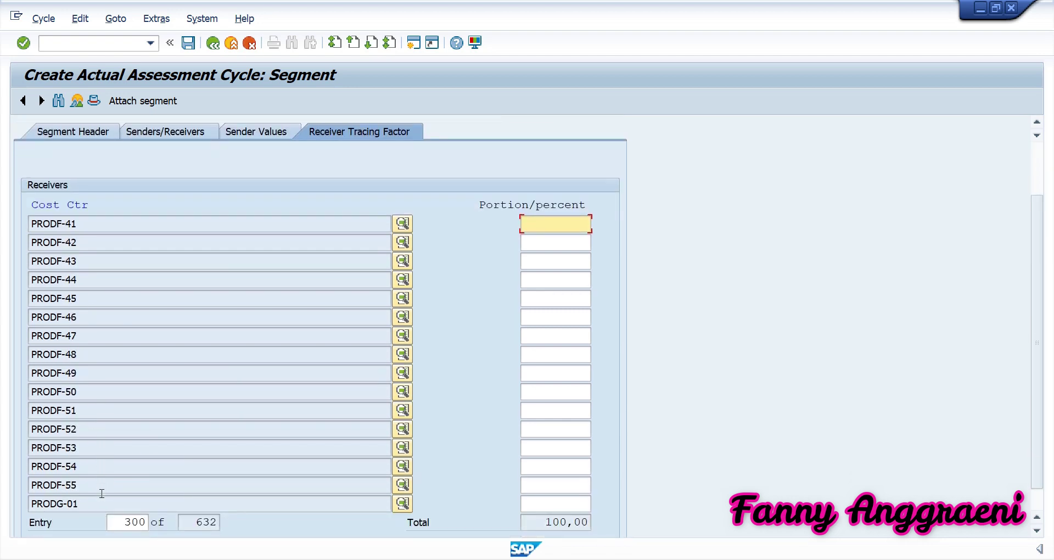
pyautogui.doubleClick(123, 522)
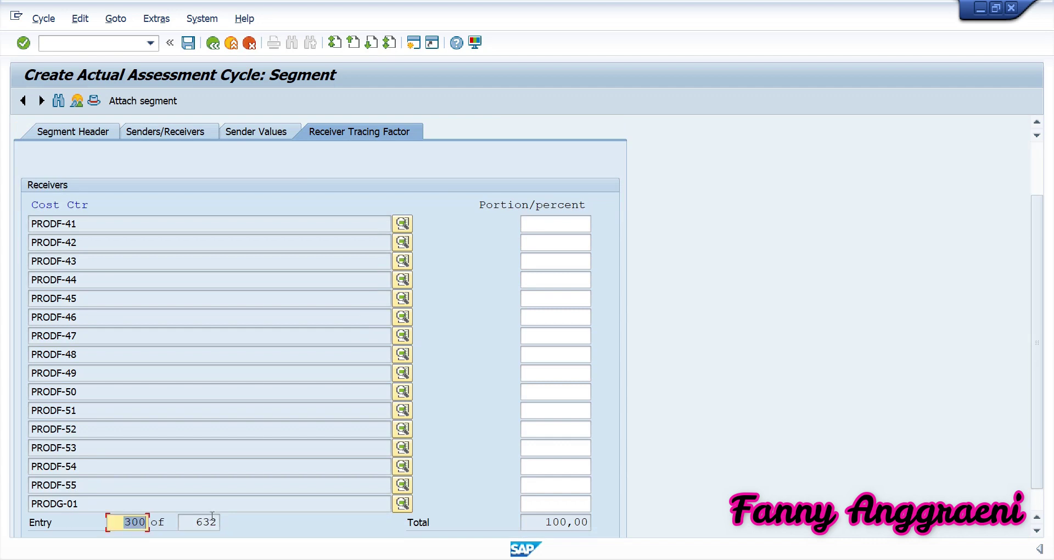
pyautogui.write('500')
pyautogui.press('Return')
pyautogui.scroll(-4, 193, 459)
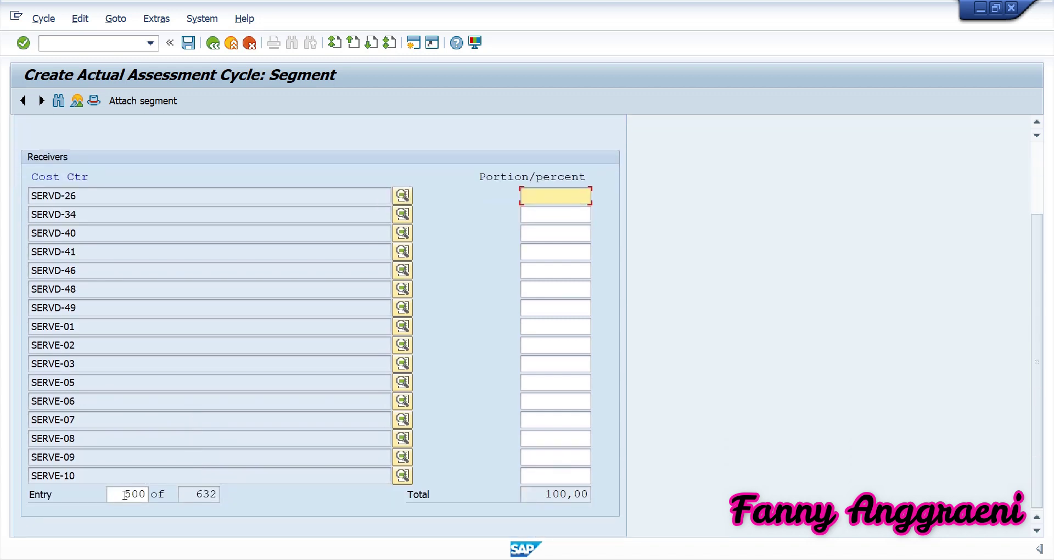
pyautogui.doubleClick(126, 495)
pyautogui.write('400')
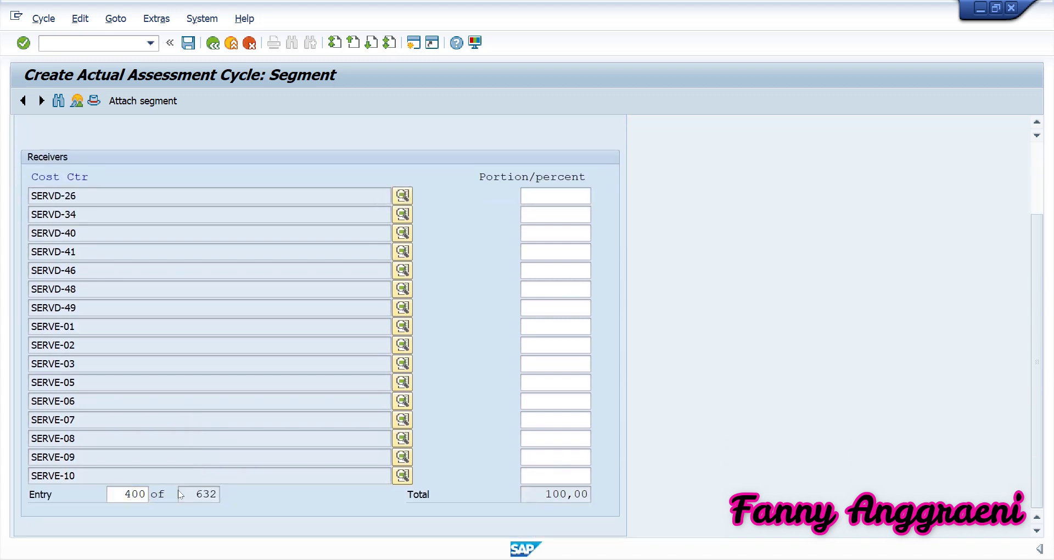
pyautogui.press('Return')
pyautogui.scroll(-3, 179, 488)
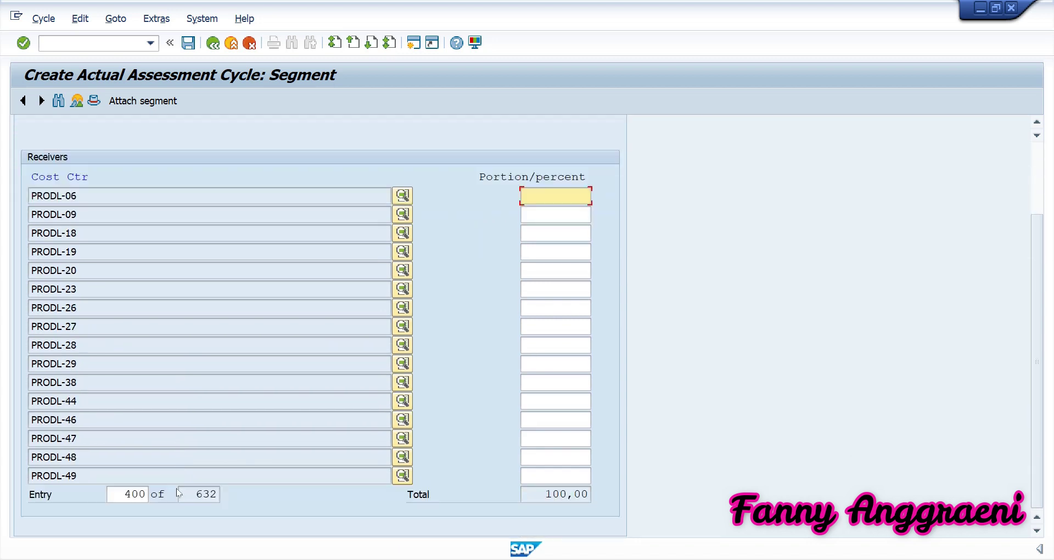
pyautogui.doubleClick(118, 491)
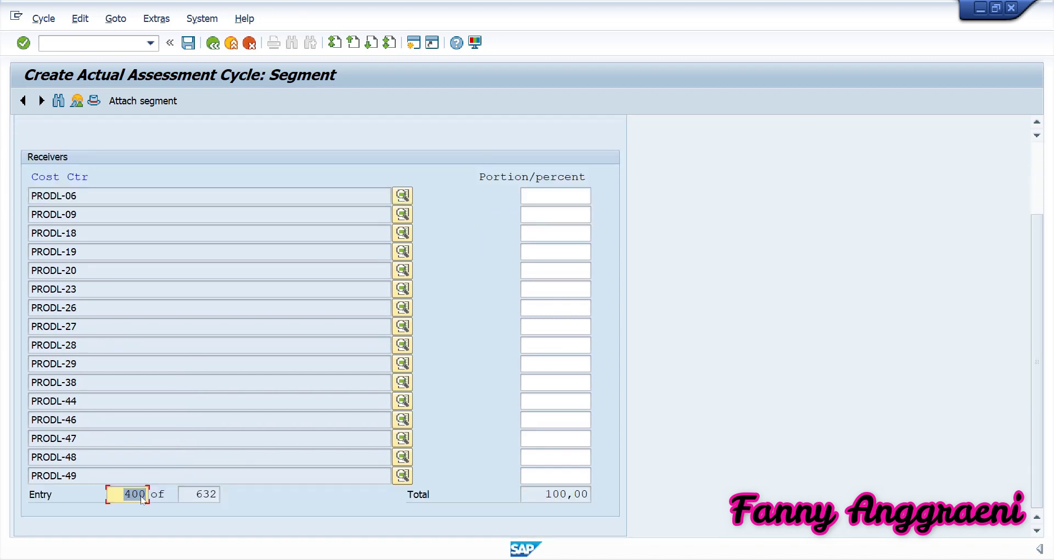
pyautogui.write('450')
pyautogui.press('Return')
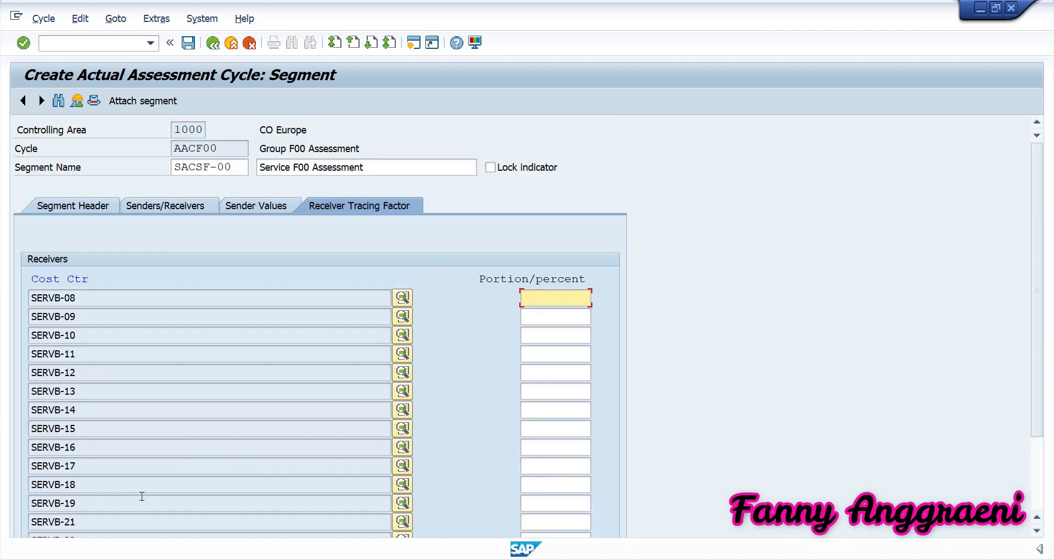
pyautogui.scroll(-2, 141, 489)
# Step: Continue browsing at entries 350, 370, 380 and 390, ending at the PRODJ-24 block
pyautogui.scroll(-2, 140, 485)
pyautogui.doubleClick(128, 504)
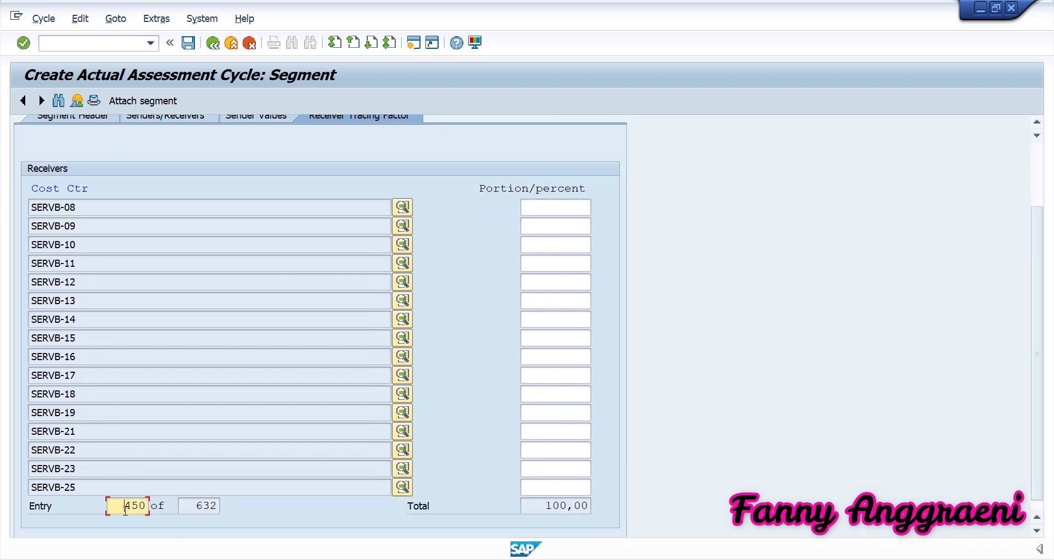
pyautogui.write('35')
pyautogui.press('Return')
pyautogui.scroll(-3, 78, 493)
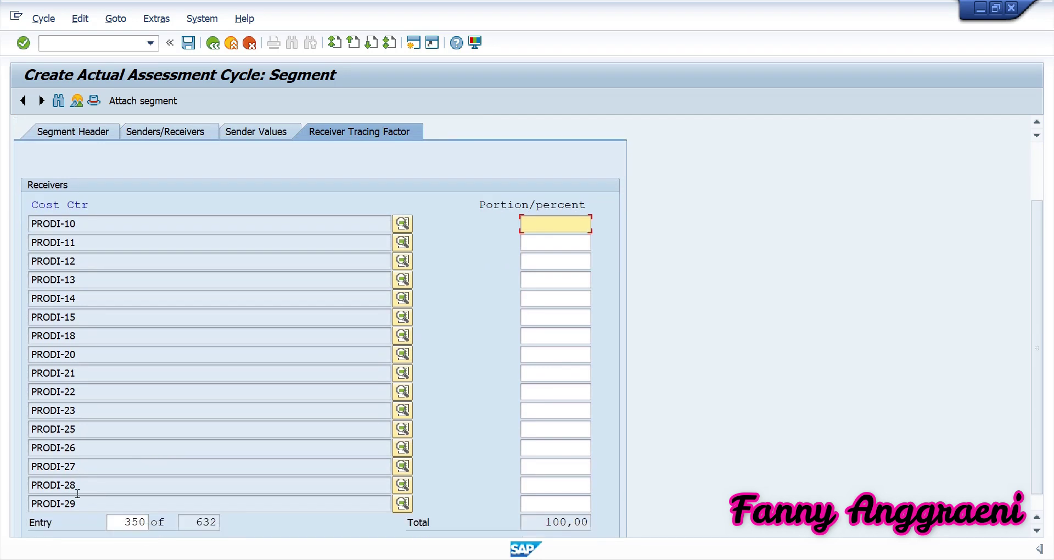
pyautogui.scroll(-1, 77, 493)
pyautogui.moveTo(125, 503); pyautogui.dragTo(254, 493)
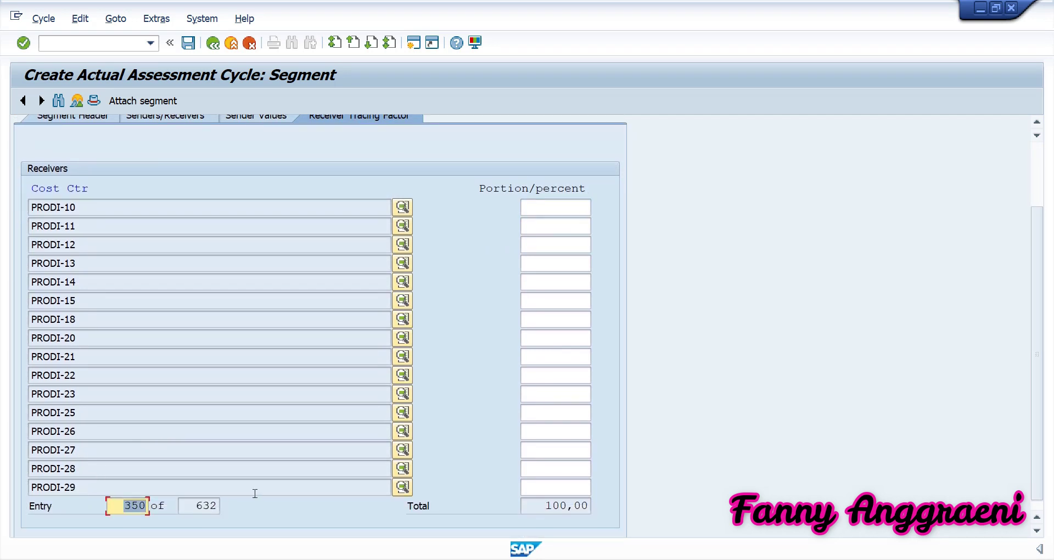
pyautogui.write('370')
pyautogui.press('Return')
pyautogui.scroll(-5, 255, 492)
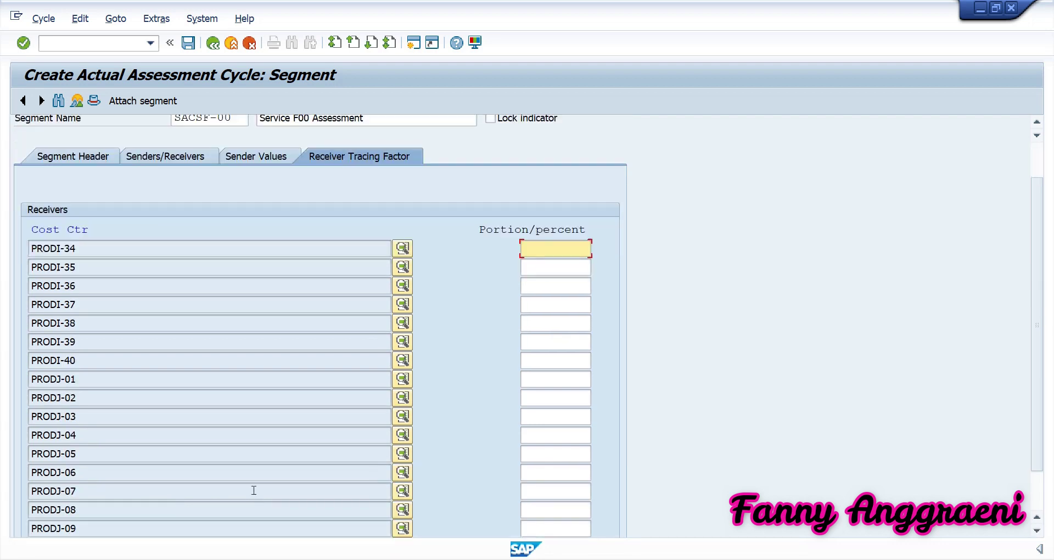
pyautogui.doubleClick(126, 493)
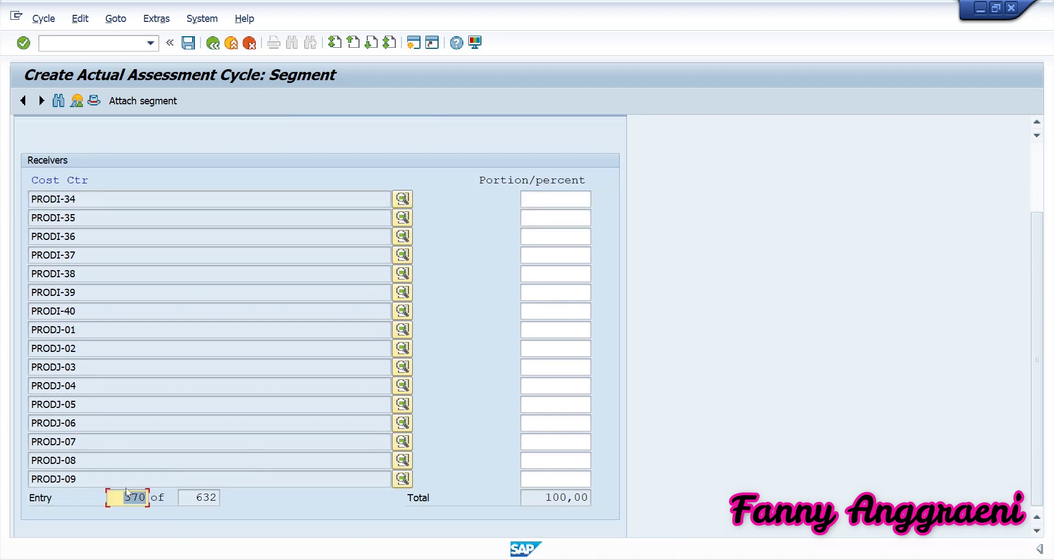
pyautogui.write('4')
pyautogui.write('38')
pyautogui.press('Return')
pyautogui.scroll(-5, 130, 484)
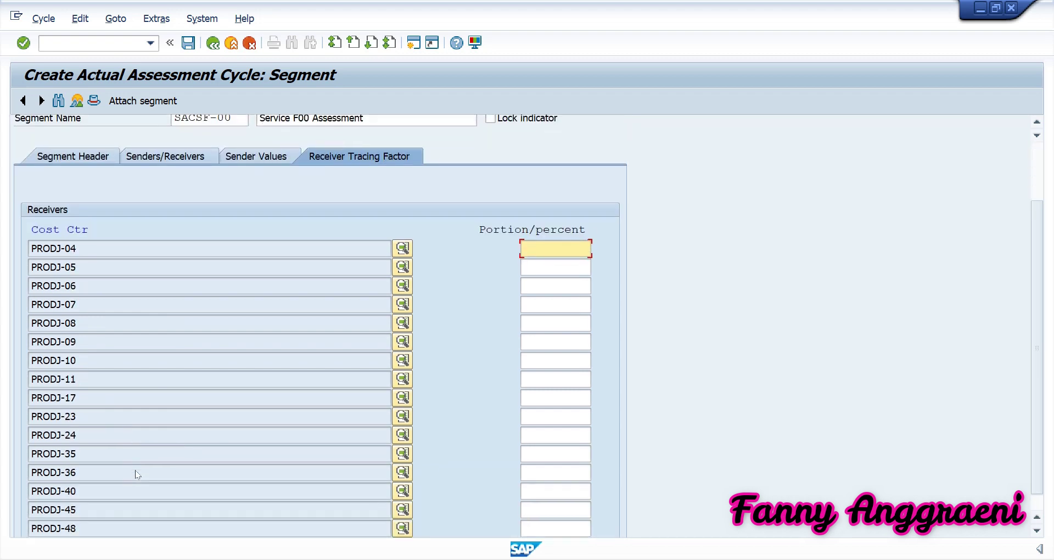
pyautogui.doubleClick(132, 494)
pyautogui.write('3')
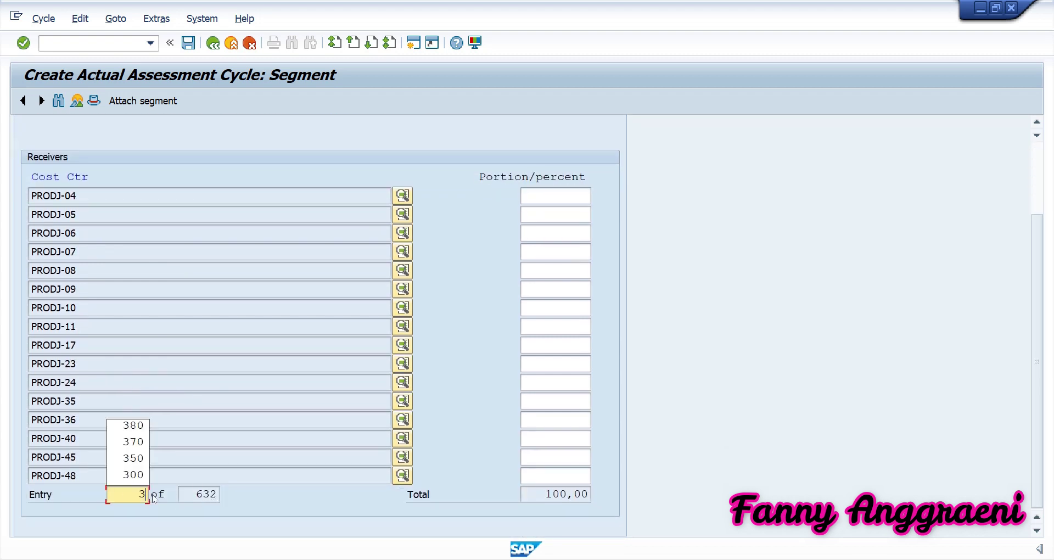
pyautogui.write('90')
pyautogui.press('Return')
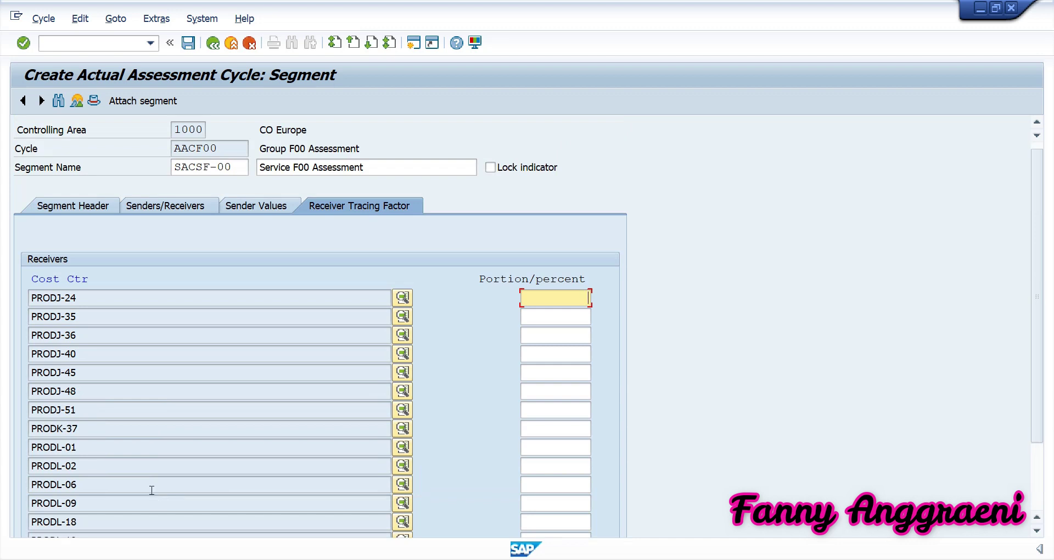
pyautogui.scroll(-1, 69, 291)
pyautogui.scroll(-2, 69, 291)
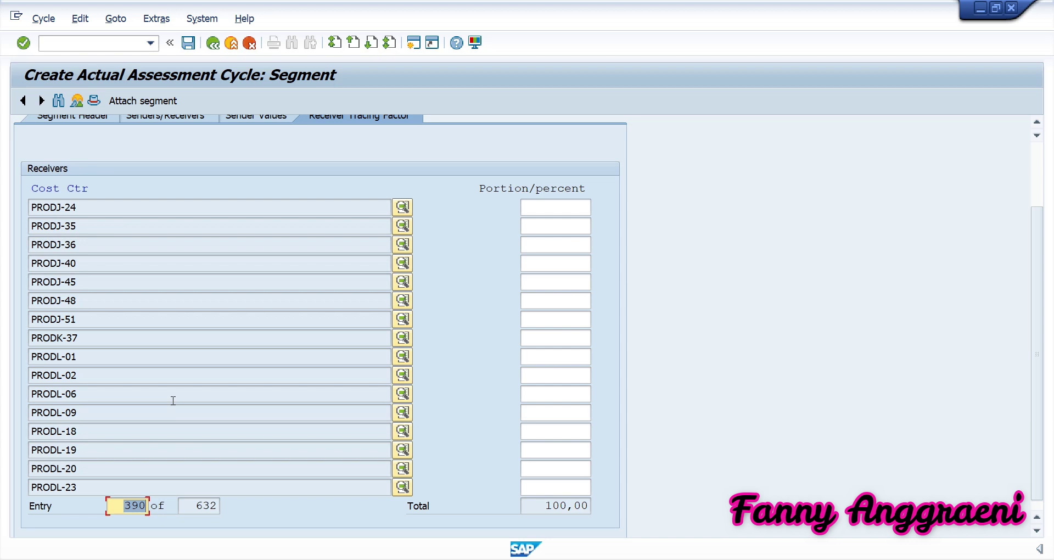
pyautogui.scroll(3, 173, 400)
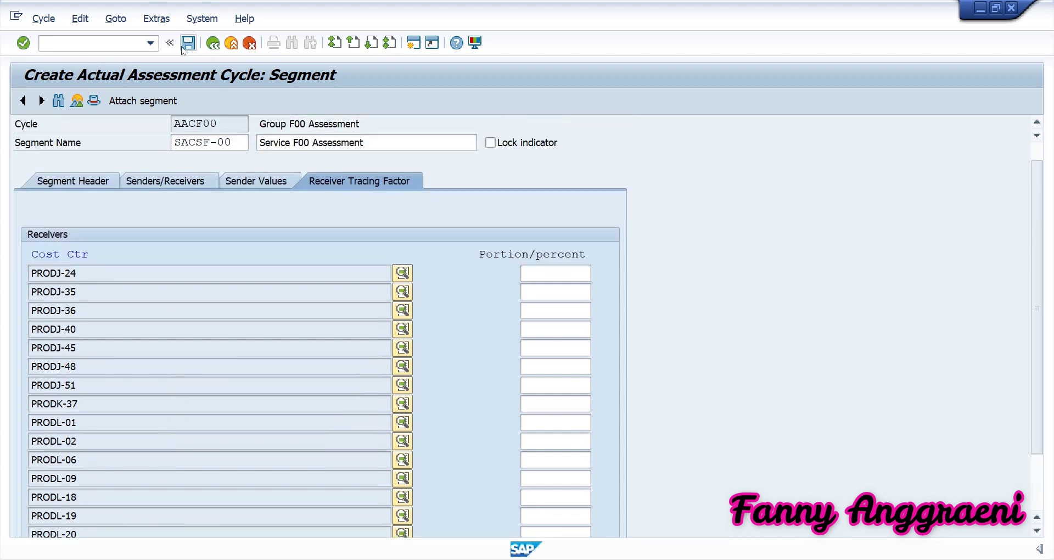
# Step: Save cycle AACF00 and return to the SAP Easy Access menu with /n
pyautogui.click(183, 48)
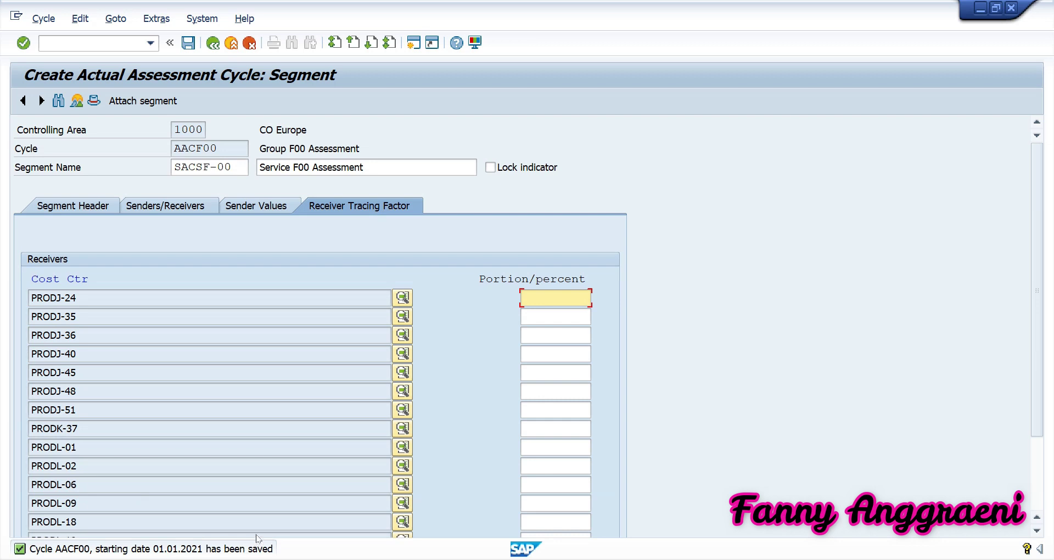
pyautogui.click(114, 44)
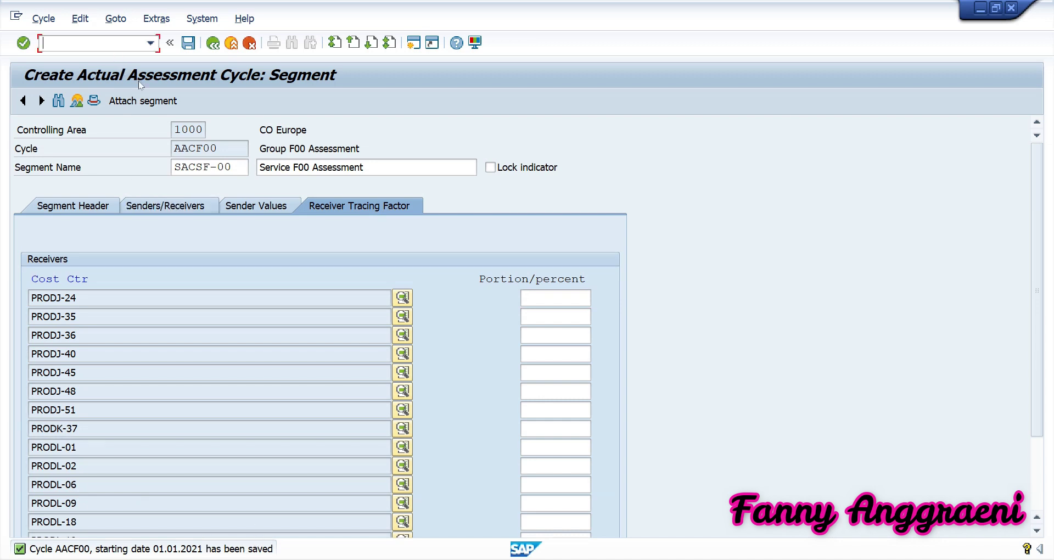
pyautogui.write('/n')
pyautogui.press('Return')
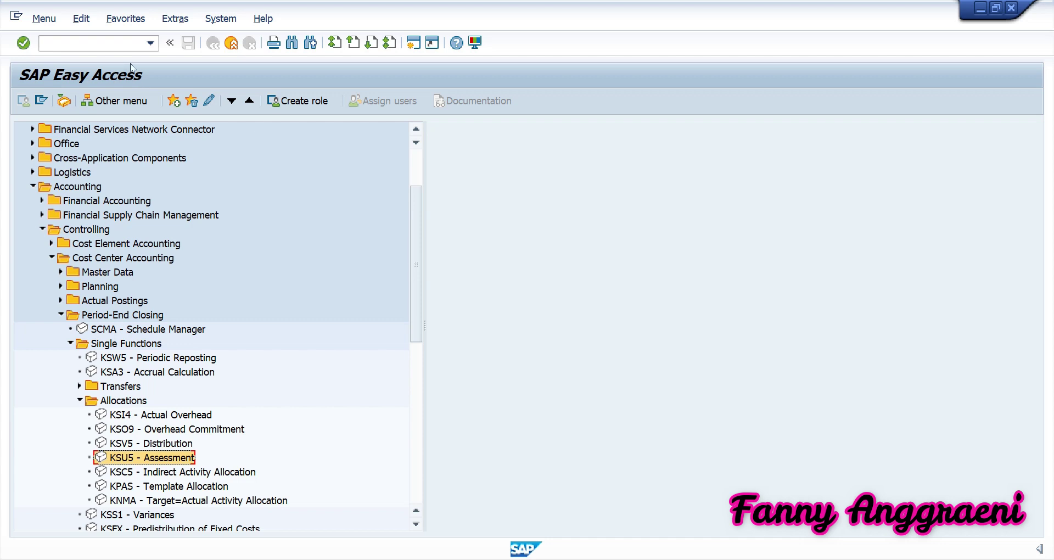
# Step: Start KSU5 Assessment and paste cycle AACF00 from the spreadsheet, loading start date 01.01.2021
pyautogui.doubleClick(142, 460)
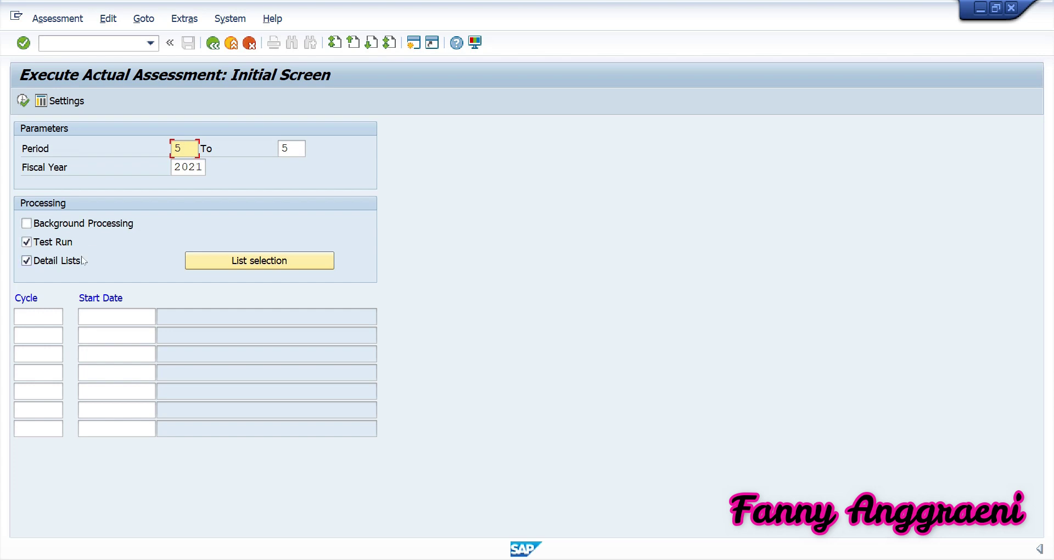
pyautogui.click(27, 315)
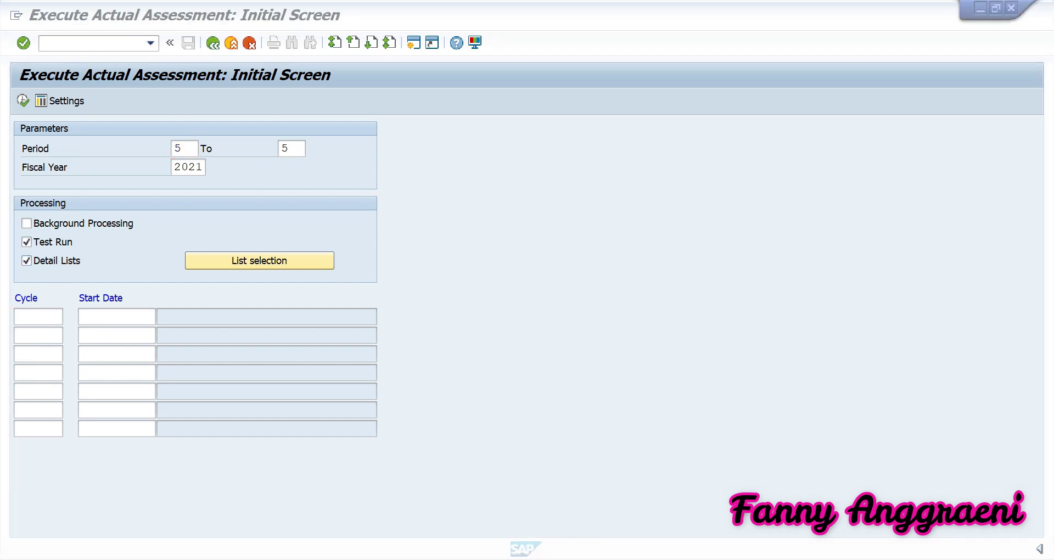
pyautogui.hotkey('alt', 'Tab')
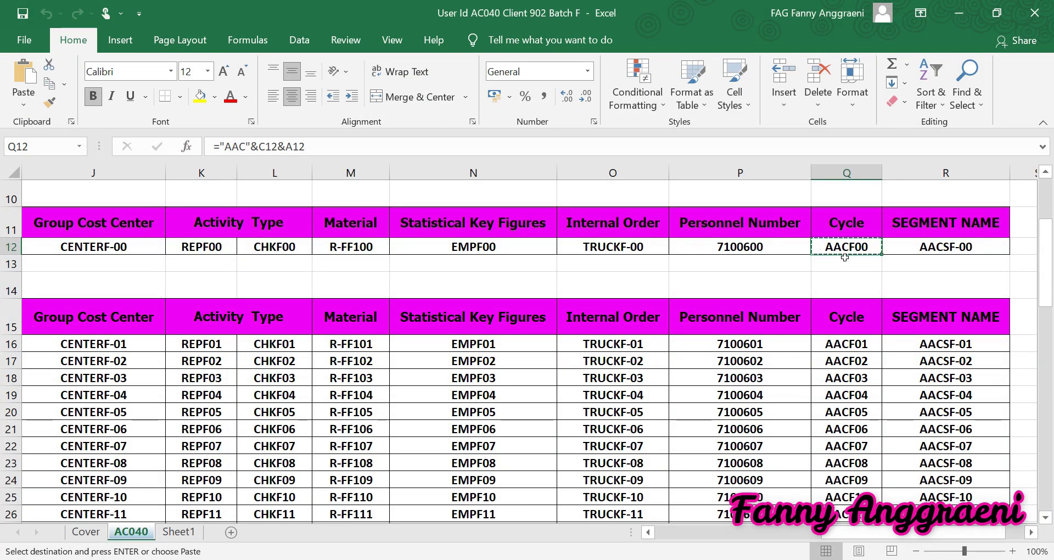
pyautogui.click(960, 12)
pyautogui.write('AACF00')
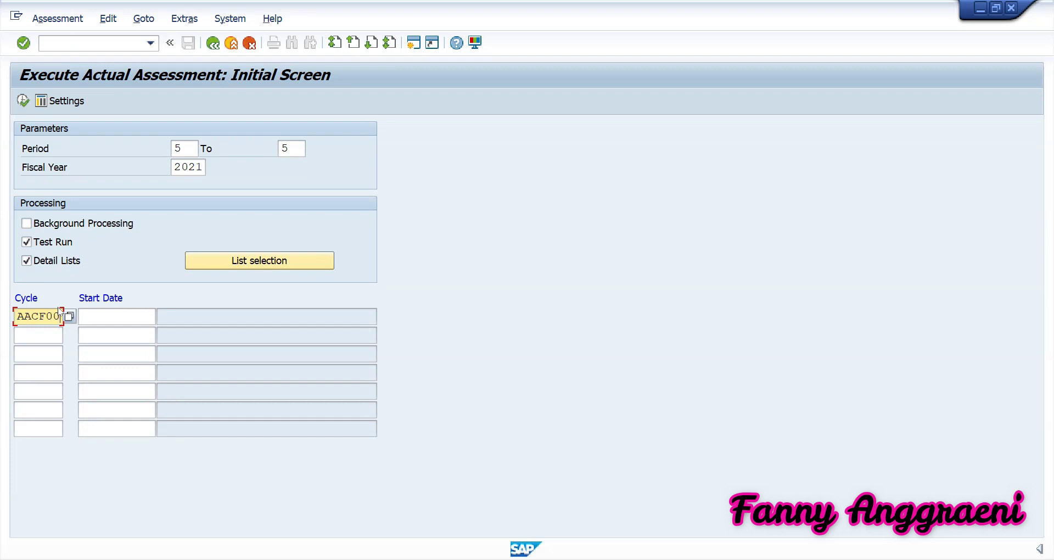
pyautogui.press('Return')
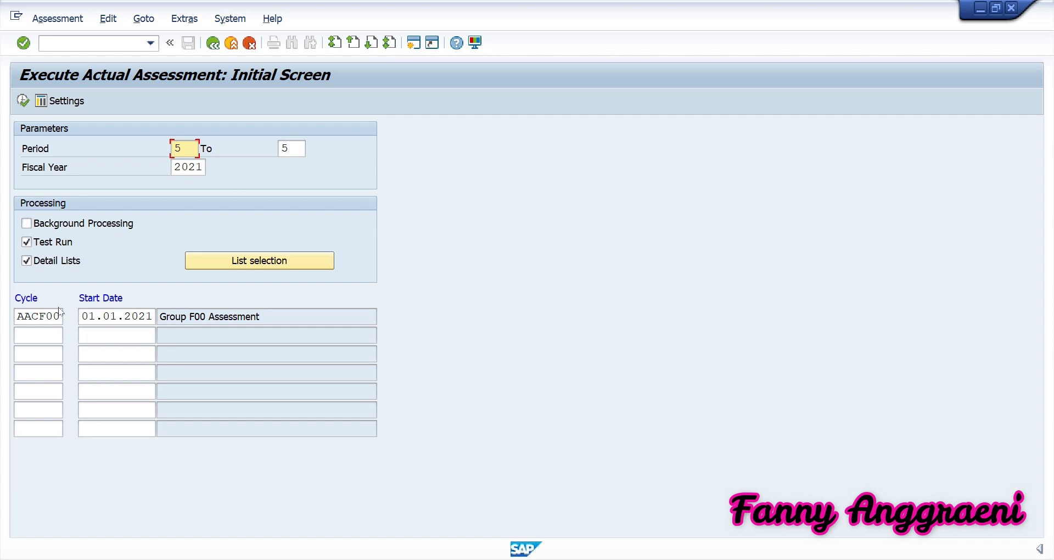
# Step: Test-run AACF00 for period 5/2021 and inspect the receiver line items before backing out
pyautogui.click(23, 101)
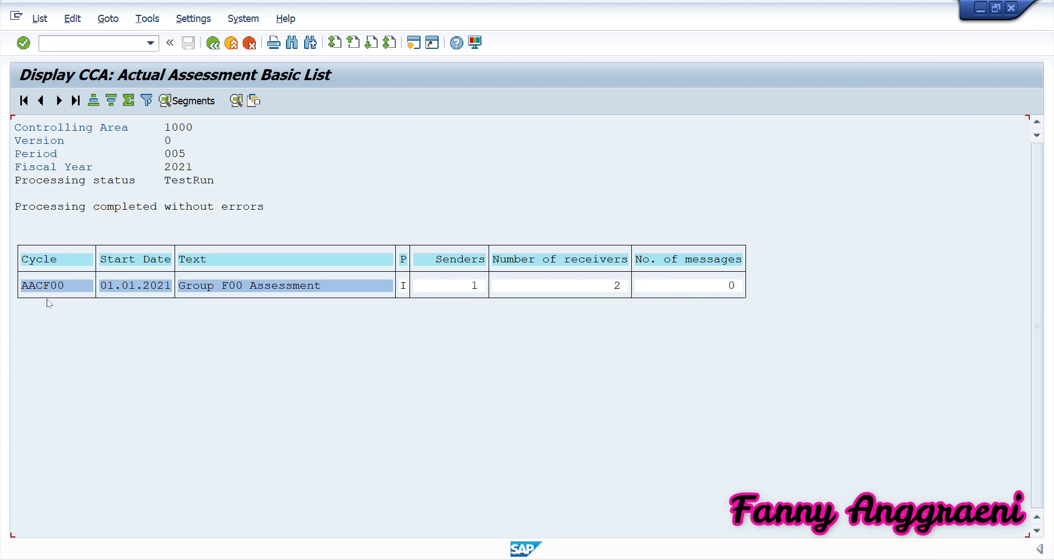
pyautogui.doubleClick(589, 287)
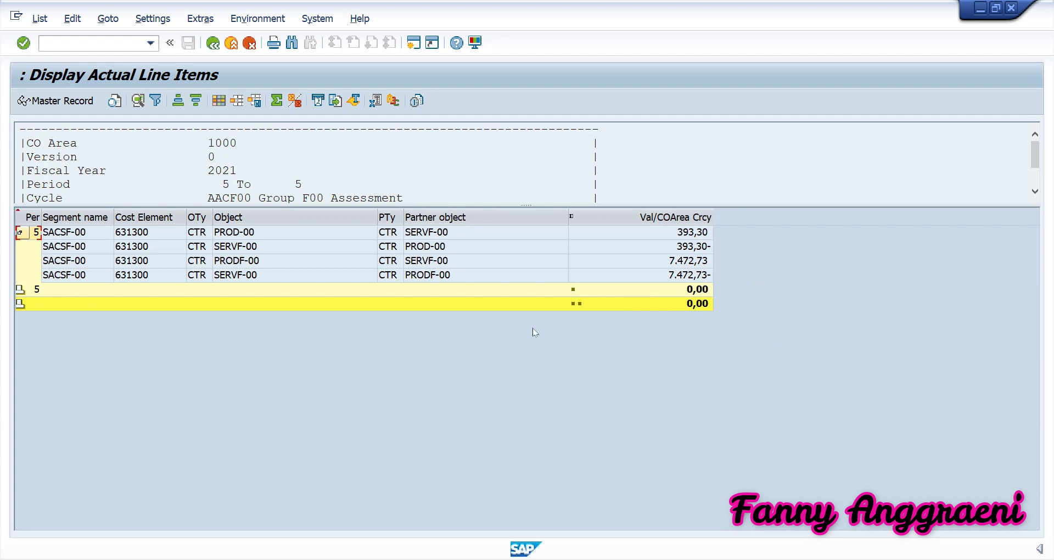
pyautogui.click(217, 44)
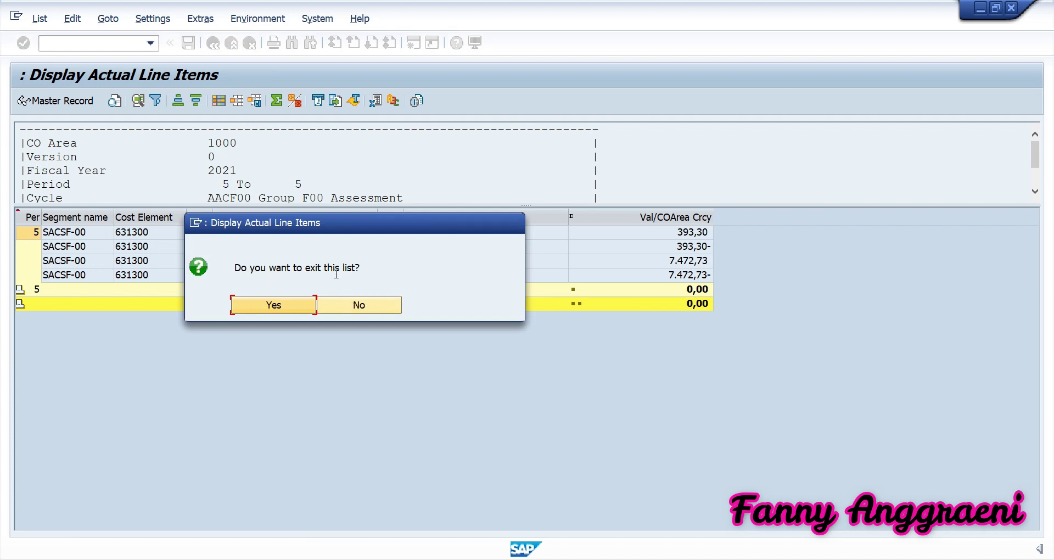
pyautogui.click(276, 306)
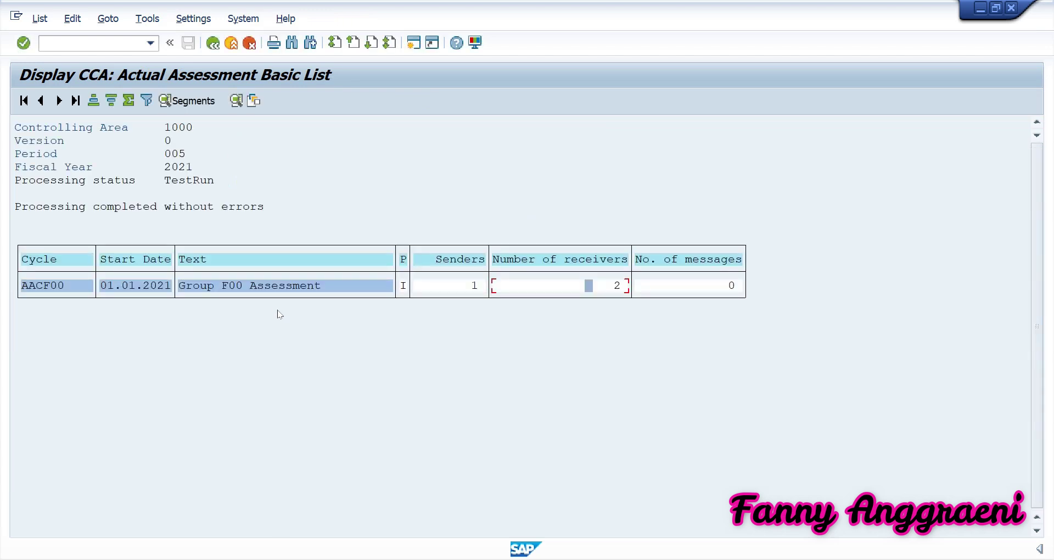
# Step: Leave the test results, clear Test Run and execute AACF00 as an update run
pyautogui.click(213, 46)
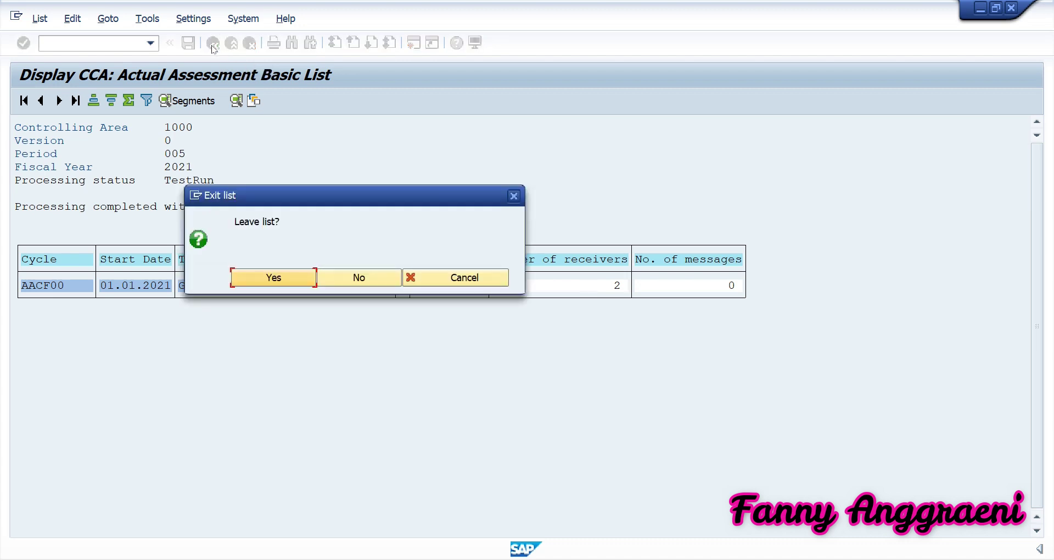
pyautogui.click(253, 277)
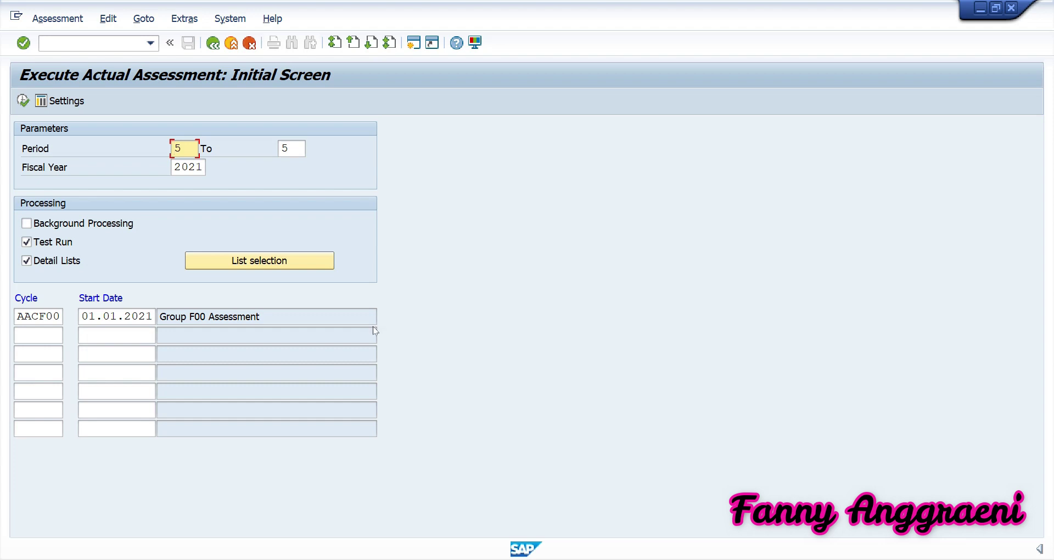
pyautogui.click(27, 245)
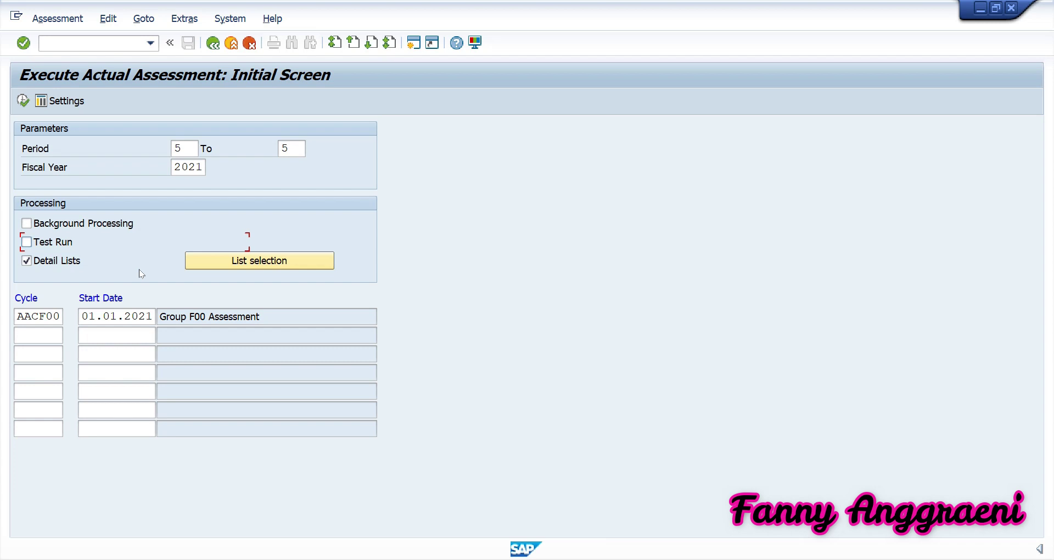
pyautogui.click(23, 101)
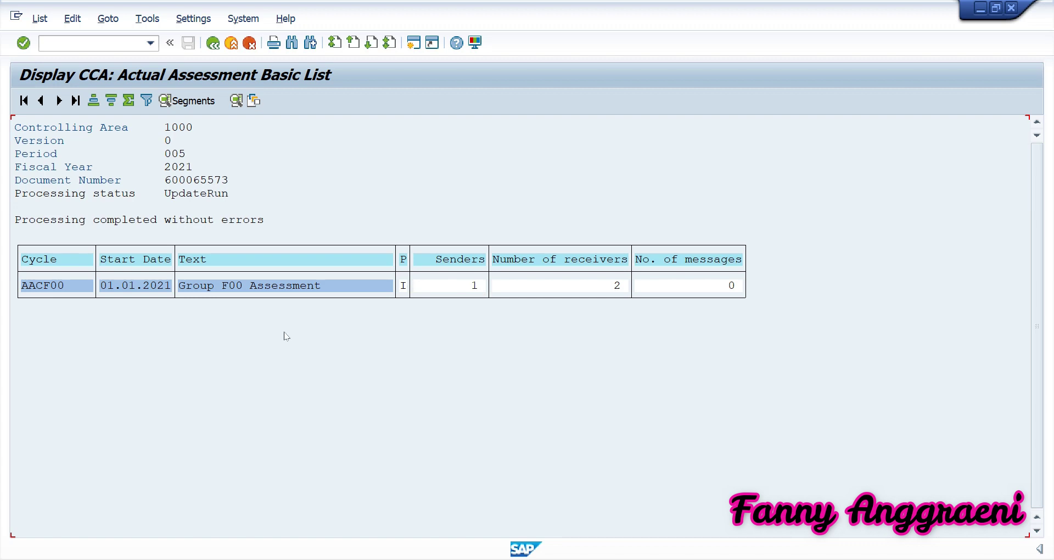
# Step: Return to the SAP Easy Access menu with /n
pyautogui.click(89, 37)
pyautogui.write('/n')
pyautogui.press('Return')
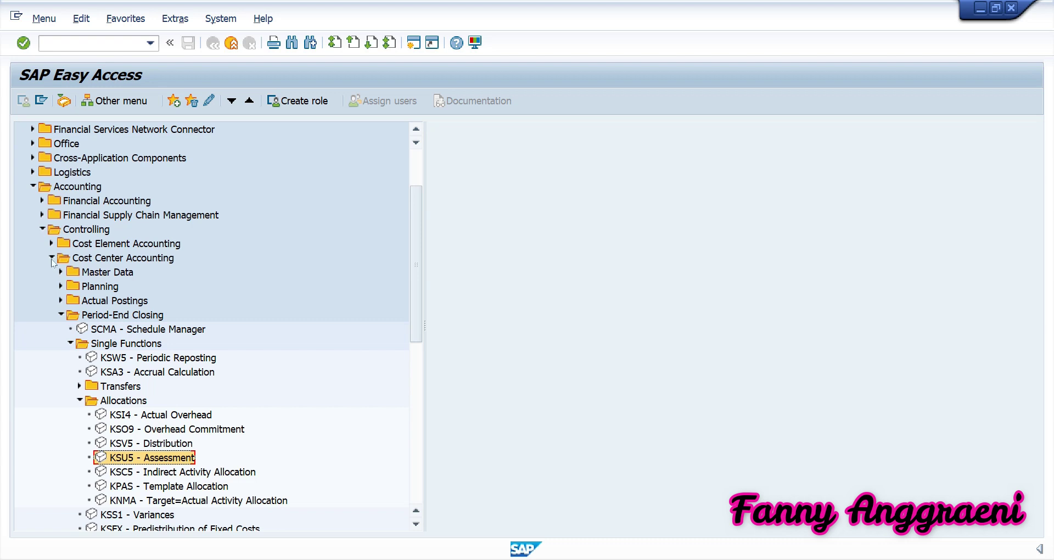
# Step: Open the Cost Centers: Actual/Plan/Variance report (S_ALR_87013611) from the Information System
pyautogui.click(59, 315)
pyautogui.click(60, 343)
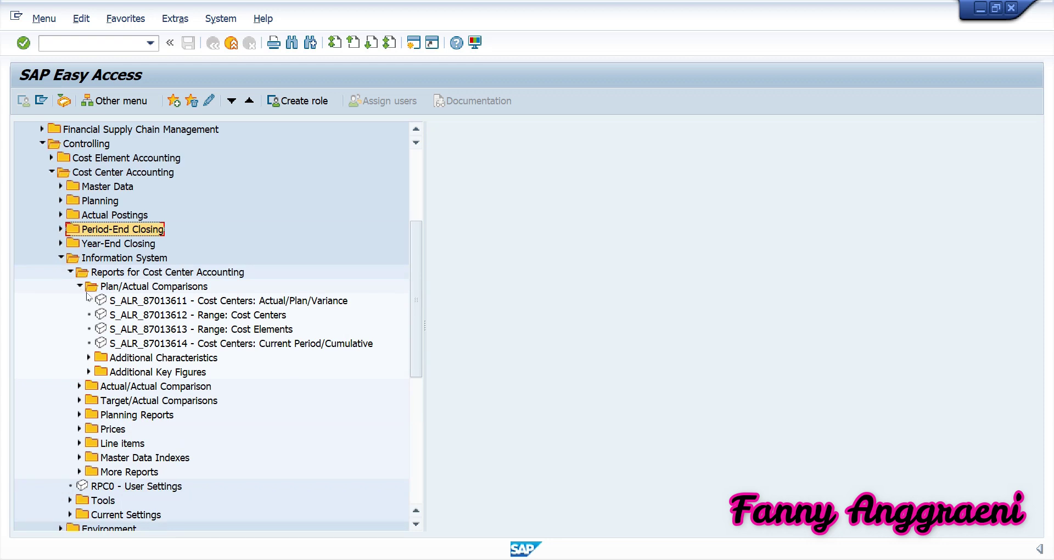
pyautogui.doubleClick(145, 303)
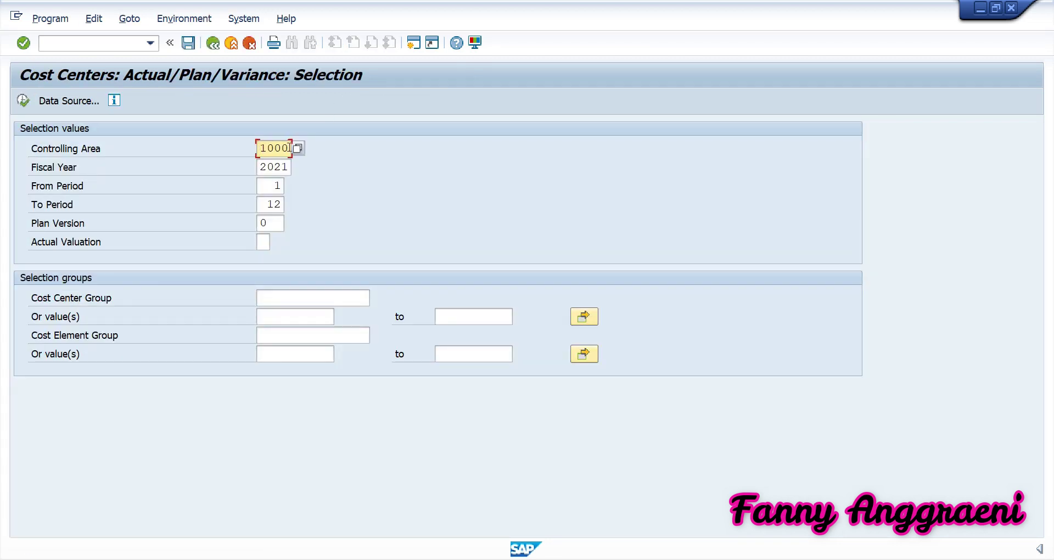
# Step: Set From and To Period to 5 and cost center SERVF-00, then run the report
pyautogui.doubleClick(261, 187)
pyautogui.write('5')
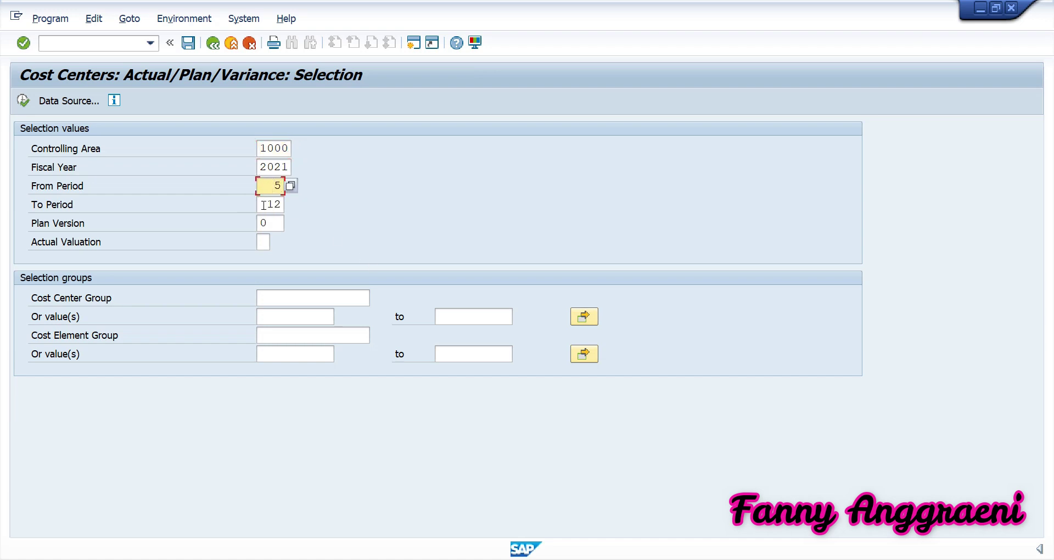
pyautogui.doubleClick(263, 205)
pyautogui.write('5')
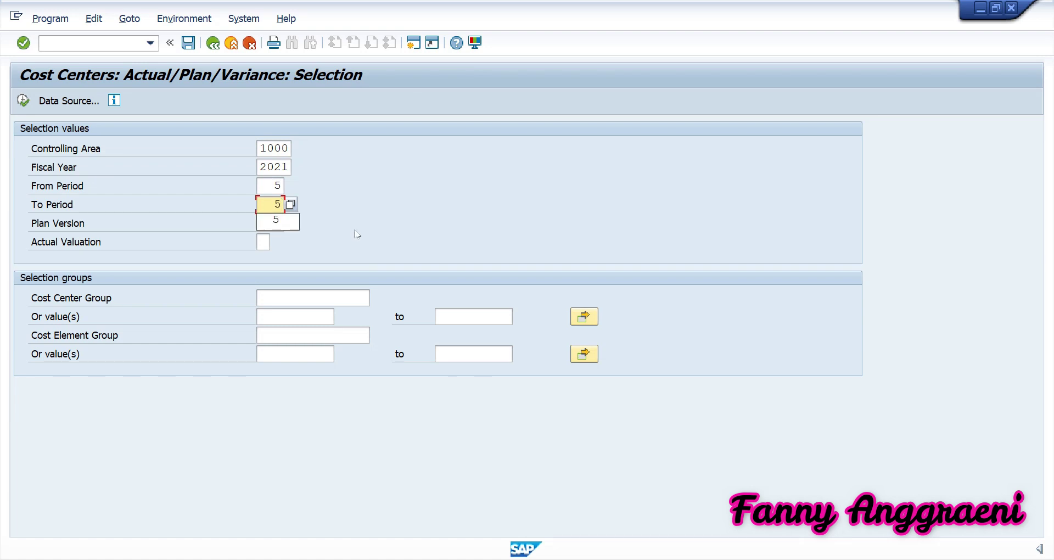
pyautogui.click(294, 222)
pyautogui.click(328, 319)
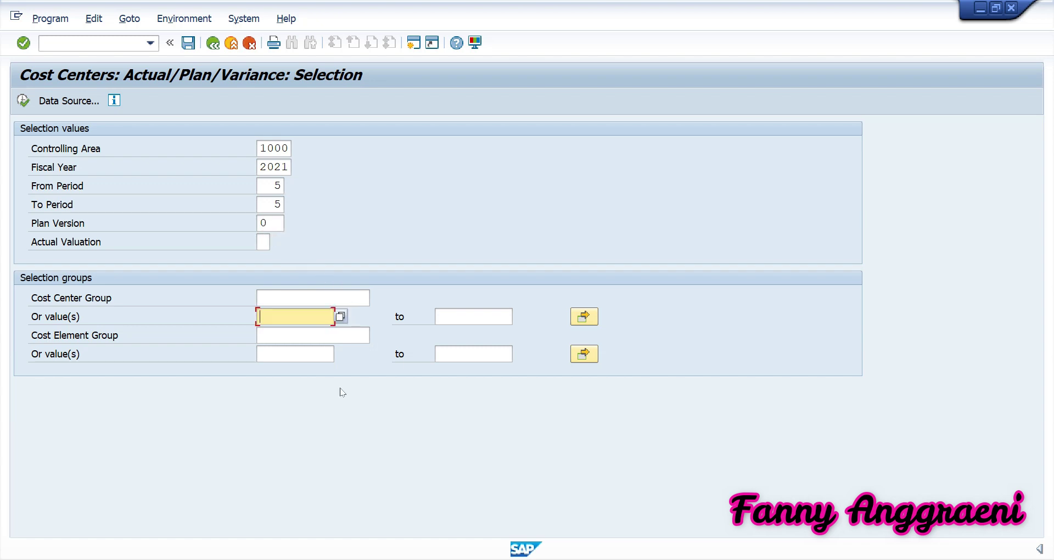
pyautogui.write('S')
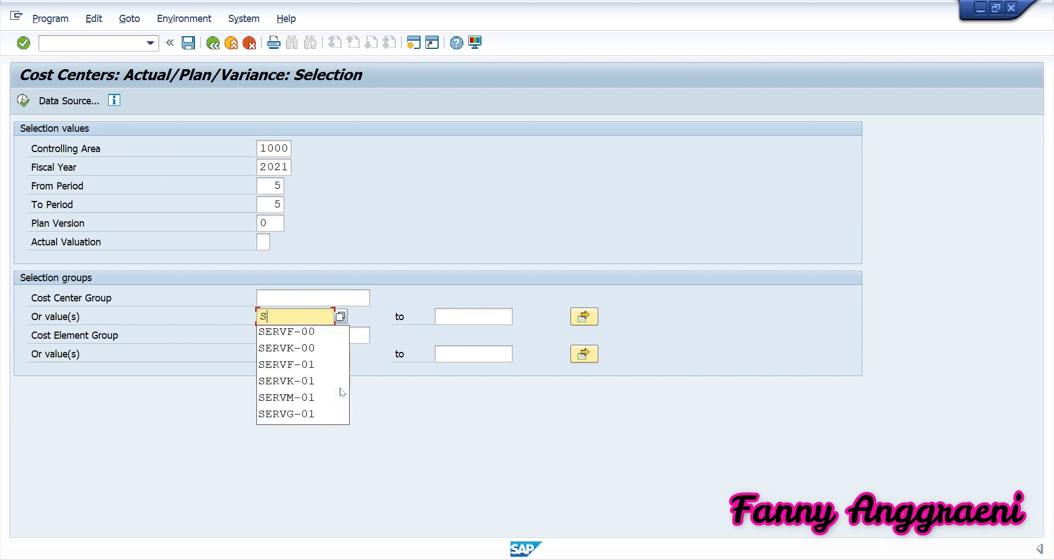
pyautogui.click(301, 338)
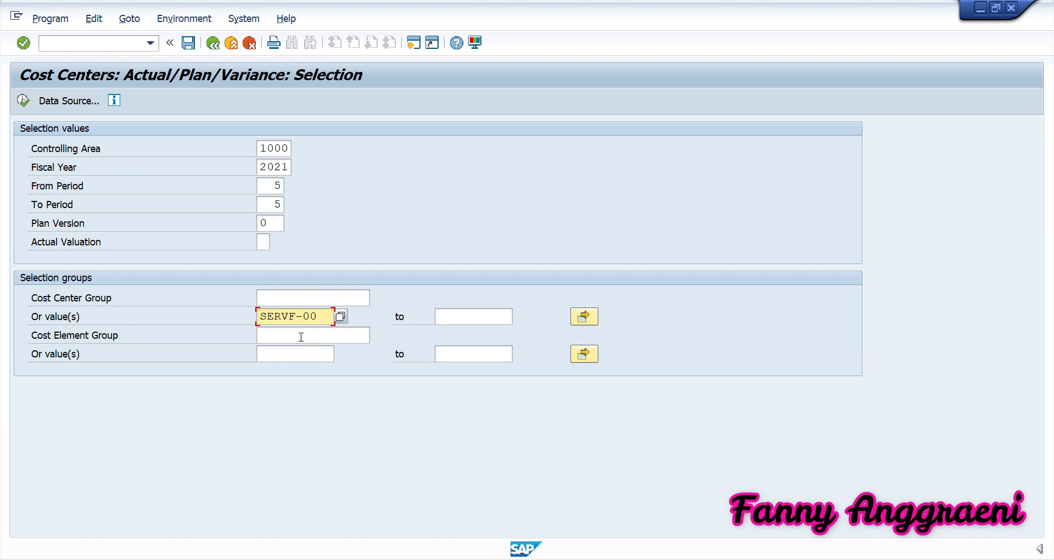
pyautogui.click(23, 101)
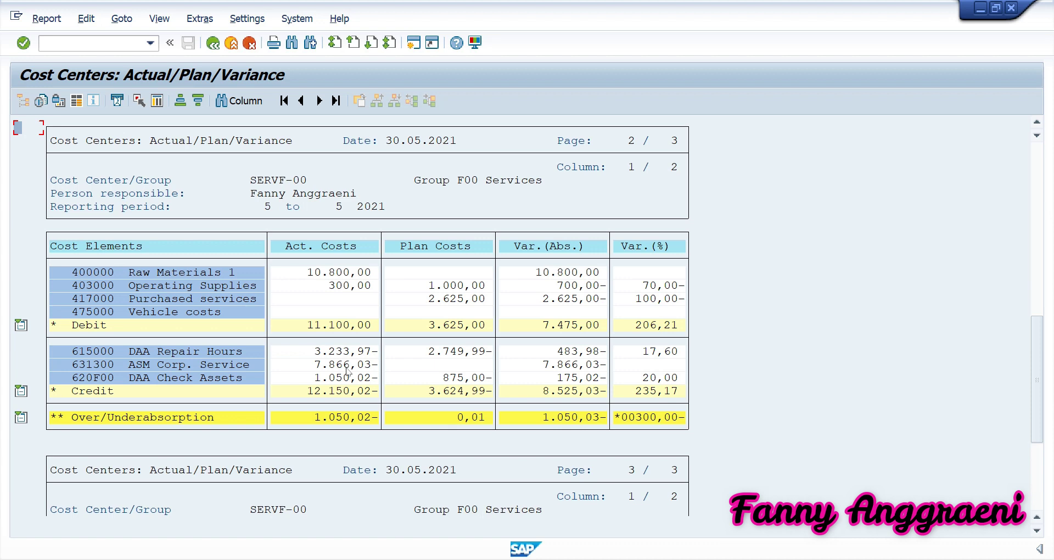
# Step: Drill into the 631300 ASM Corp. Service actual cost to list its follow-on reports
pyautogui.doubleClick(348, 372)
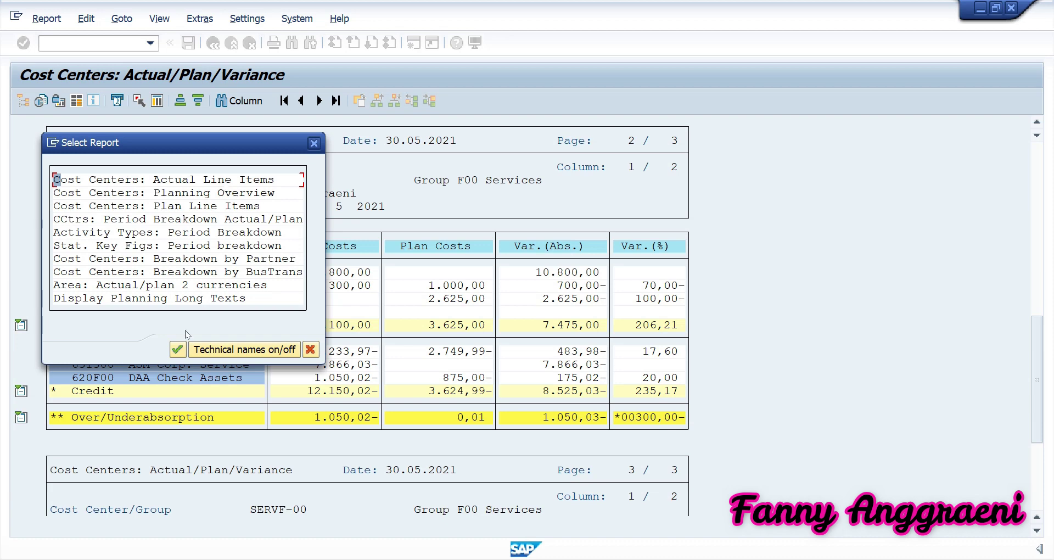
# Step: Review the Cost Centers: Actual Line Items totalling 7.866,03-, then return to the menu with /n
pyautogui.click(182, 348)
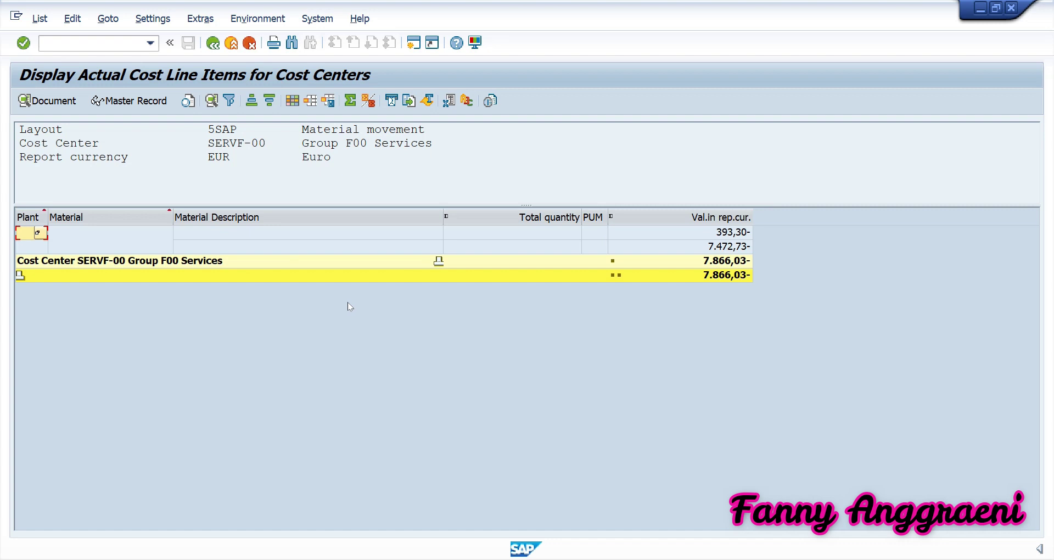
pyautogui.hotkey('ctrl', '/')
pyautogui.write('/n')
pyautogui.press('Return')
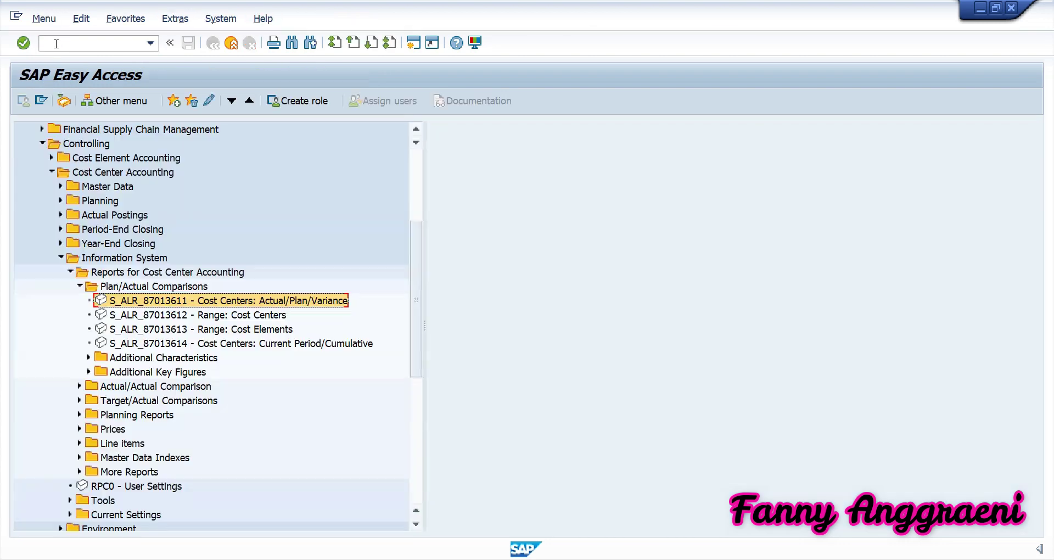